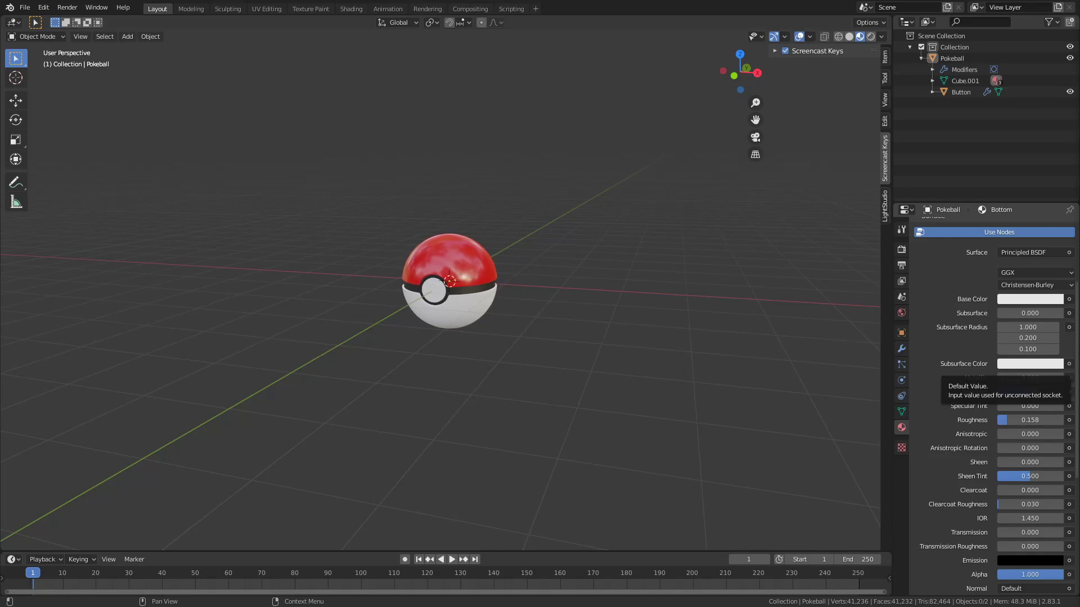
Bring up the Friend Ball wiki page in the browser to examine its artwork and models, and return to the Pokeball scene.
key(alt+Tab)
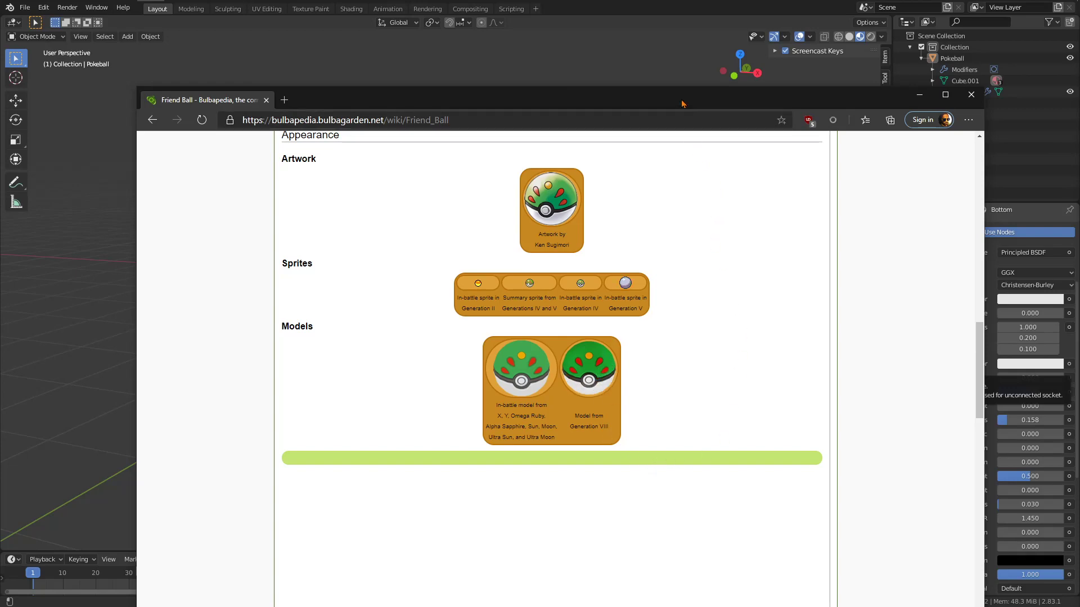
drag(682, 102, 1079, 225)
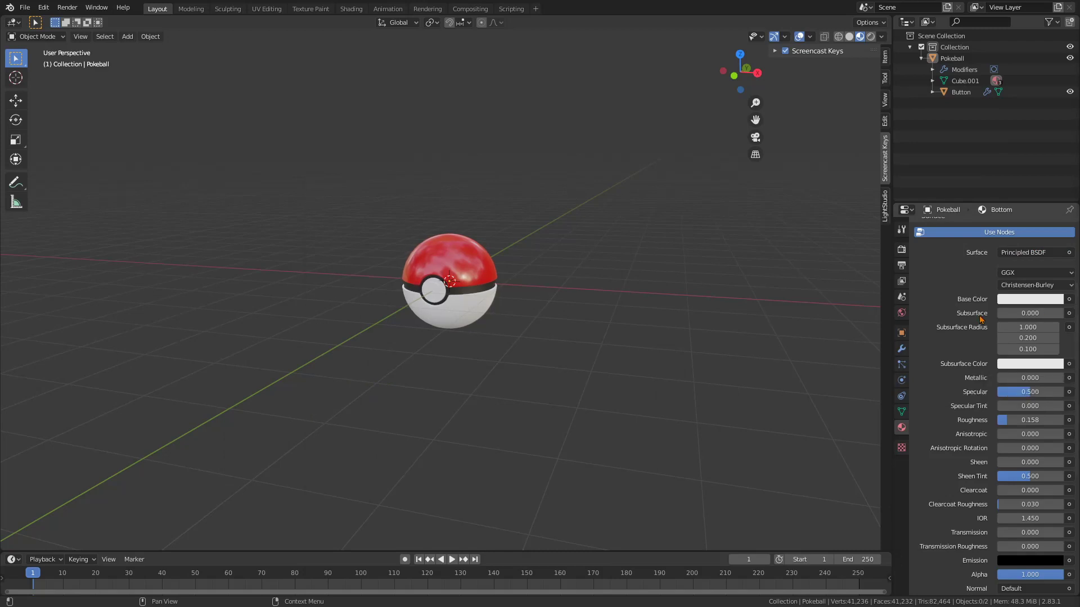
Select the Pokeball object and switch to the UV Editing workspace.
scroll(596, 338, up, 3)
click(502, 236)
middle_drag(631, 302, 655, 304)
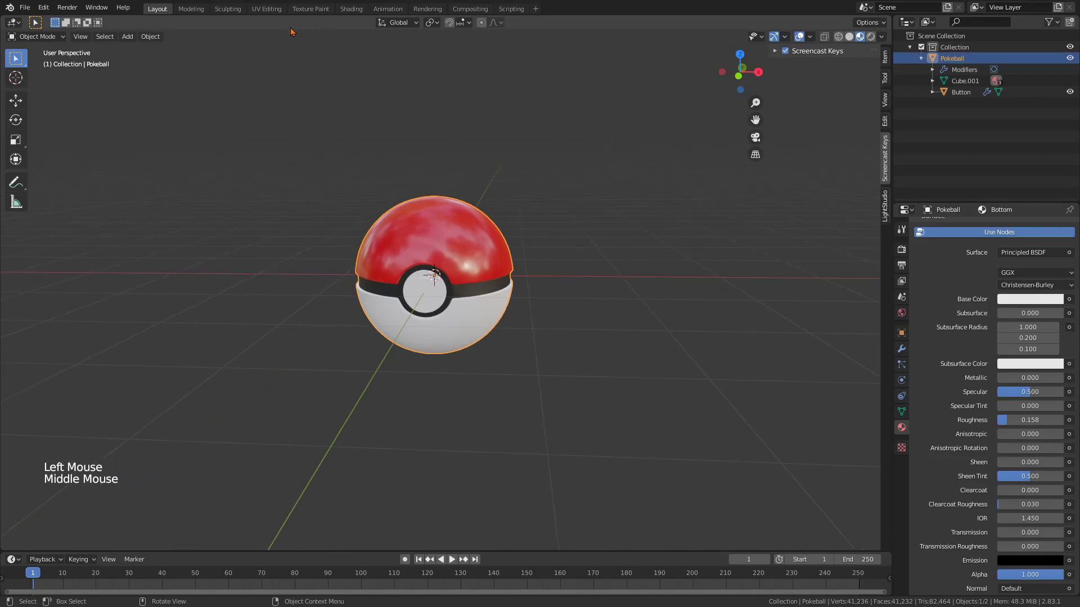
click(266, 8)
scroll(810, 329, up, 7)
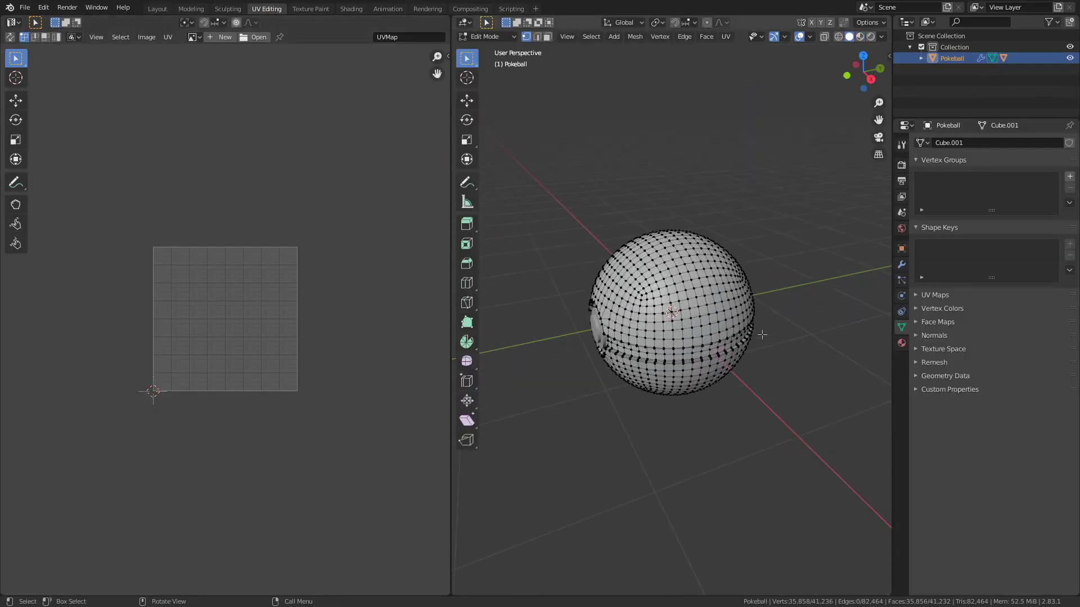
middle_drag(766, 334, 860, 287)
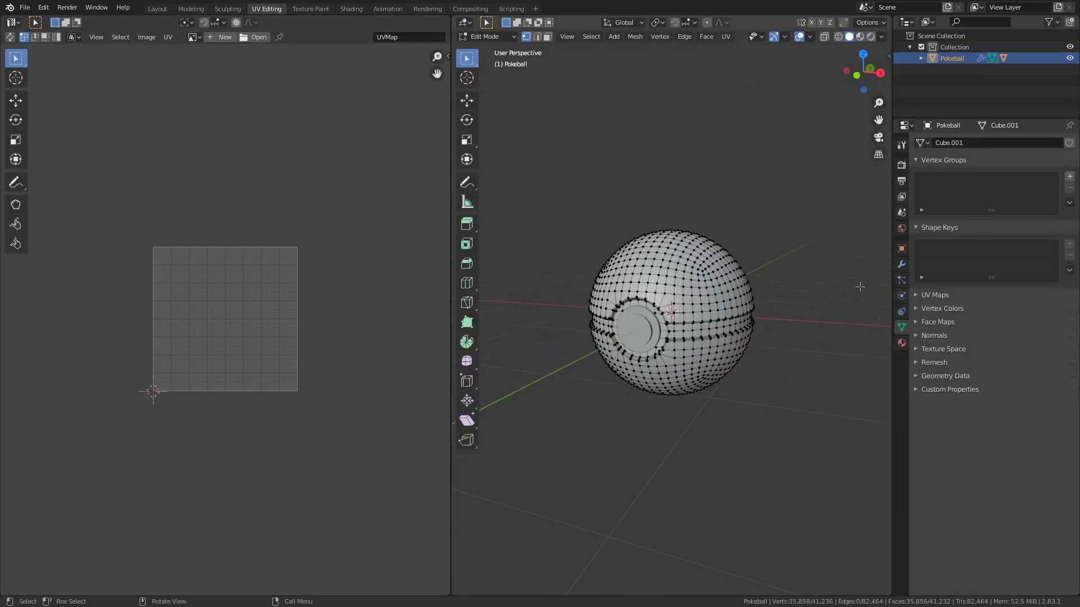
Select all faces assigned to the Top material and unwrap them.
click(901, 342)
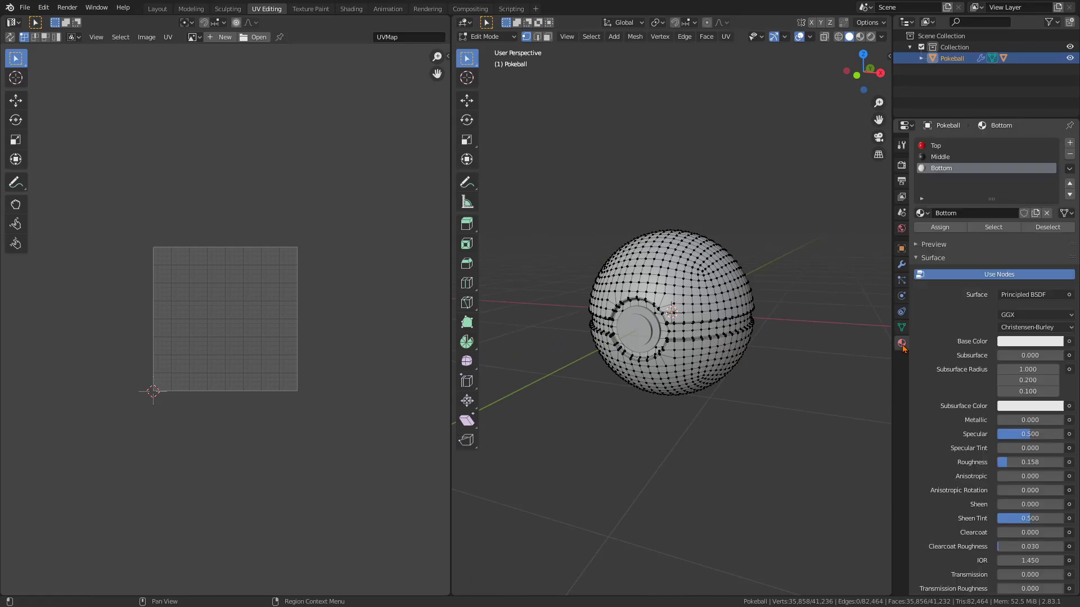
click(947, 147)
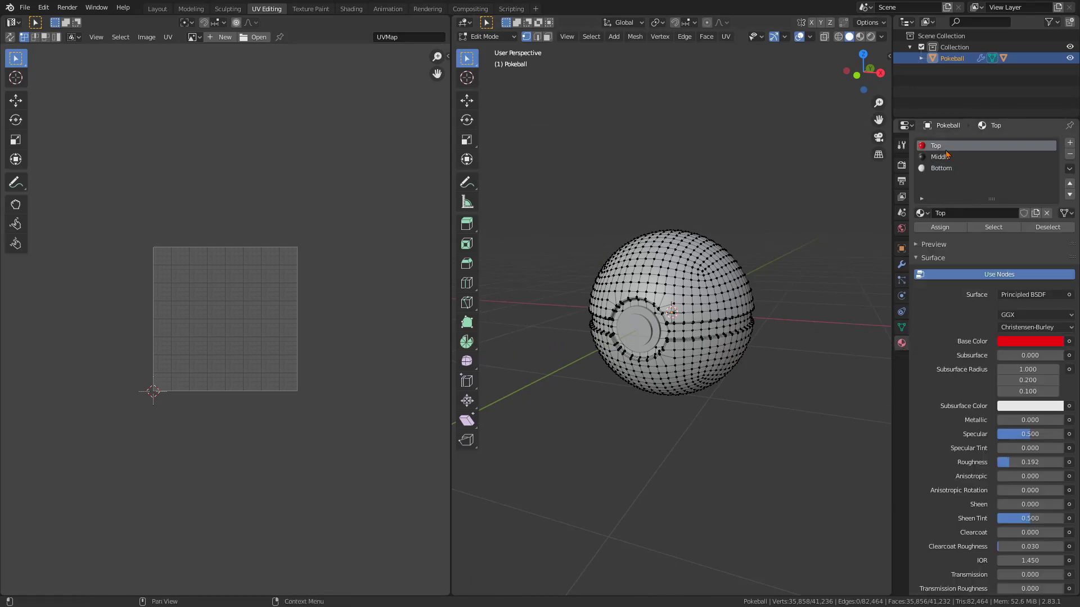
click(993, 227)
scroll(747, 287, up, 1)
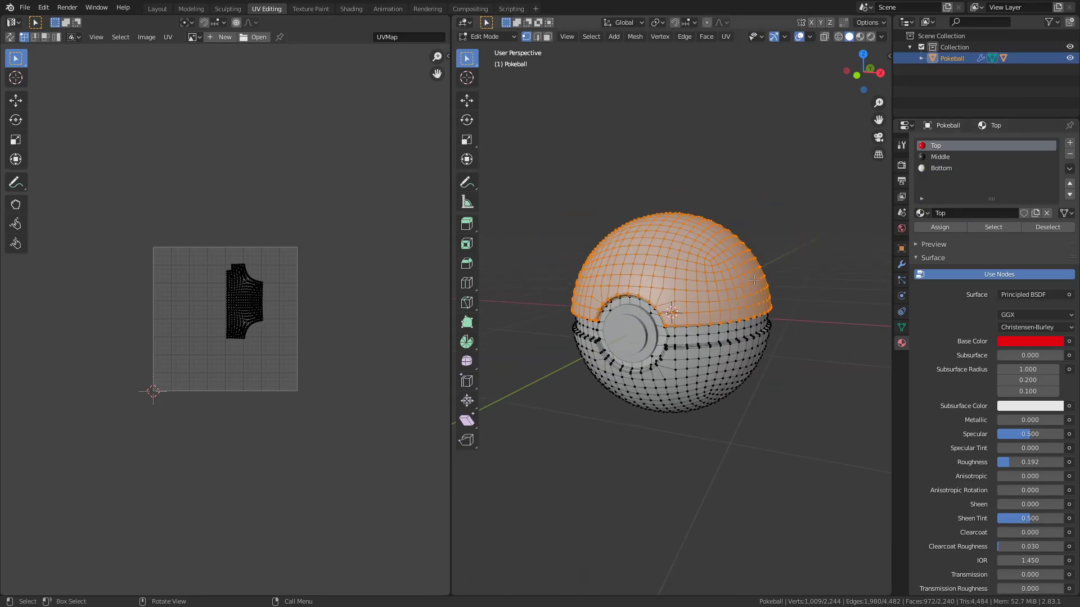
middle_drag(748, 285, 809, 284)
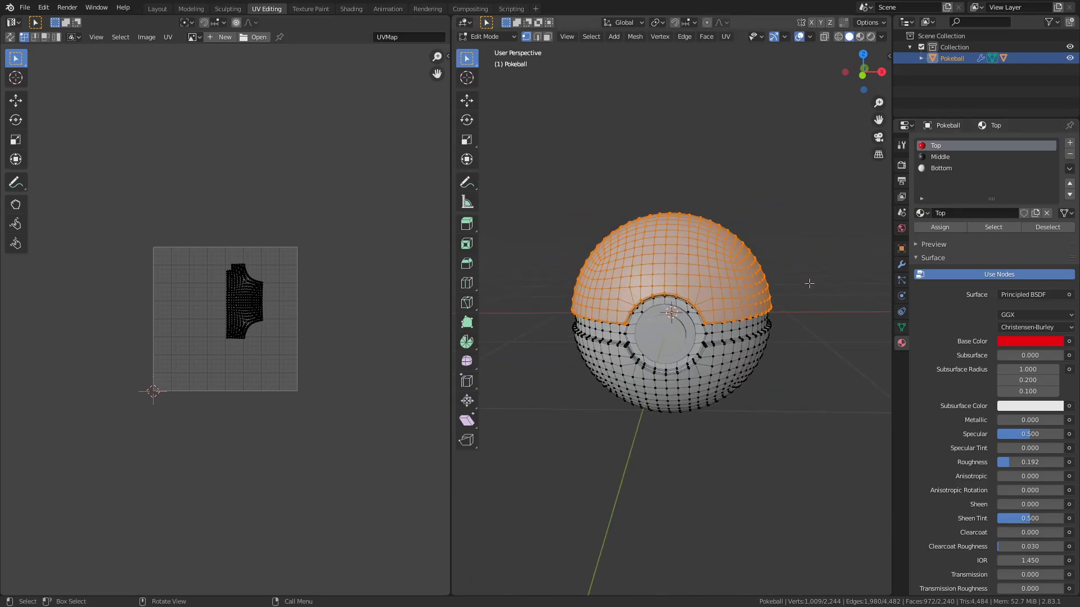
click(725, 36)
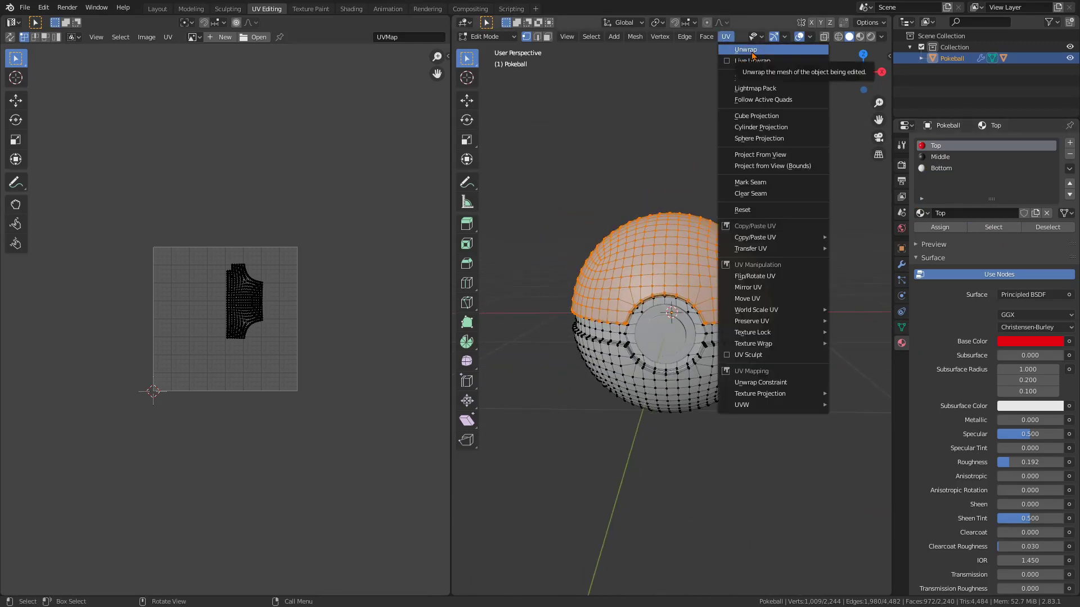
click(751, 52)
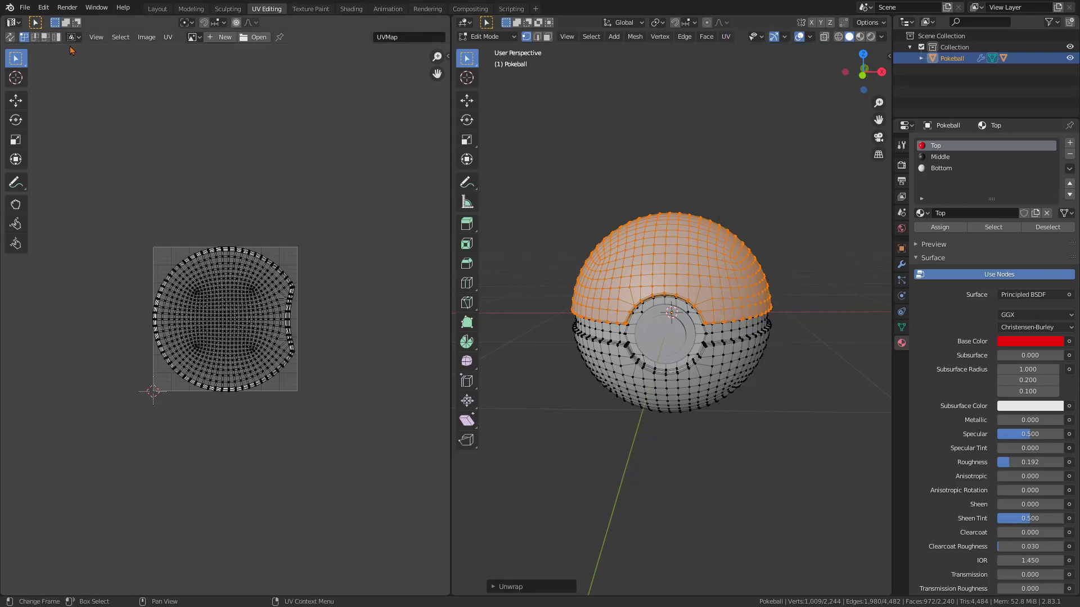
Select the whole UV island in island mode and rotate it a quarter turn clockwise so its notch faces down.
click(56, 37)
click(227, 324)
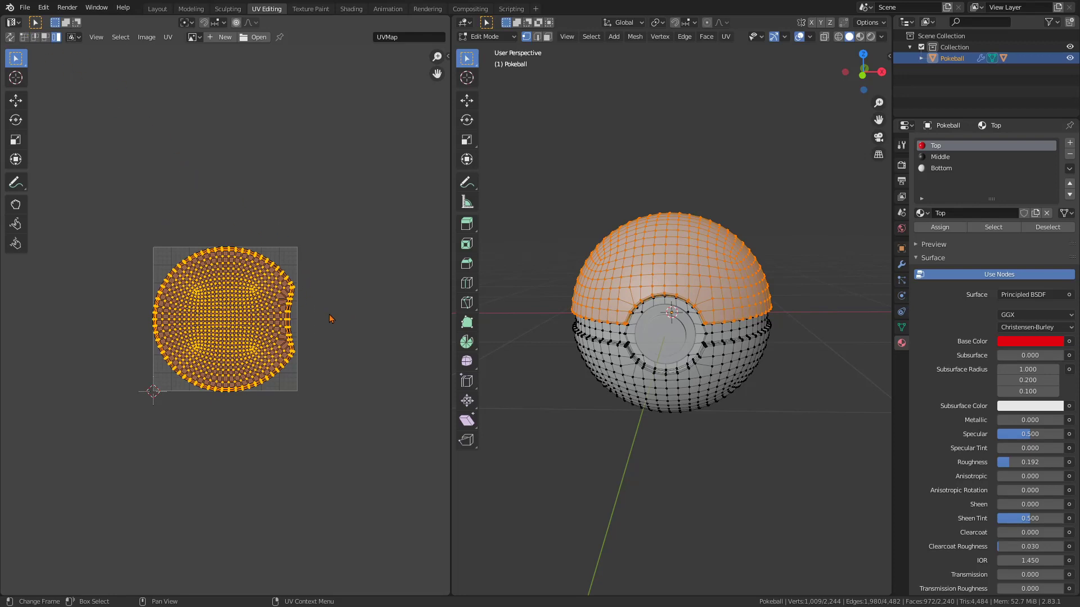
key(r)
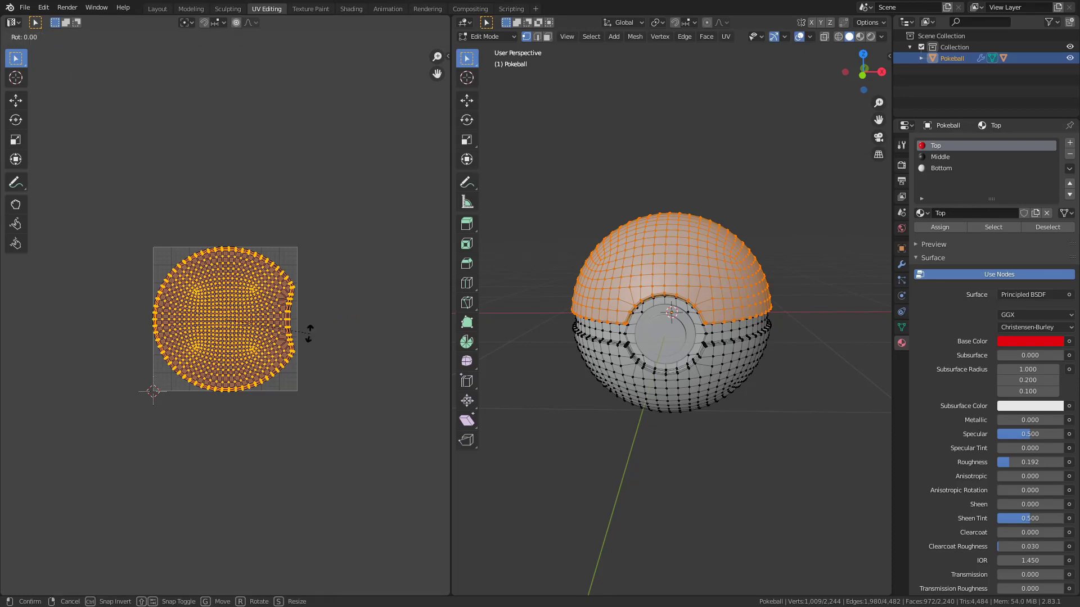
click(304, 373)
key(Home)
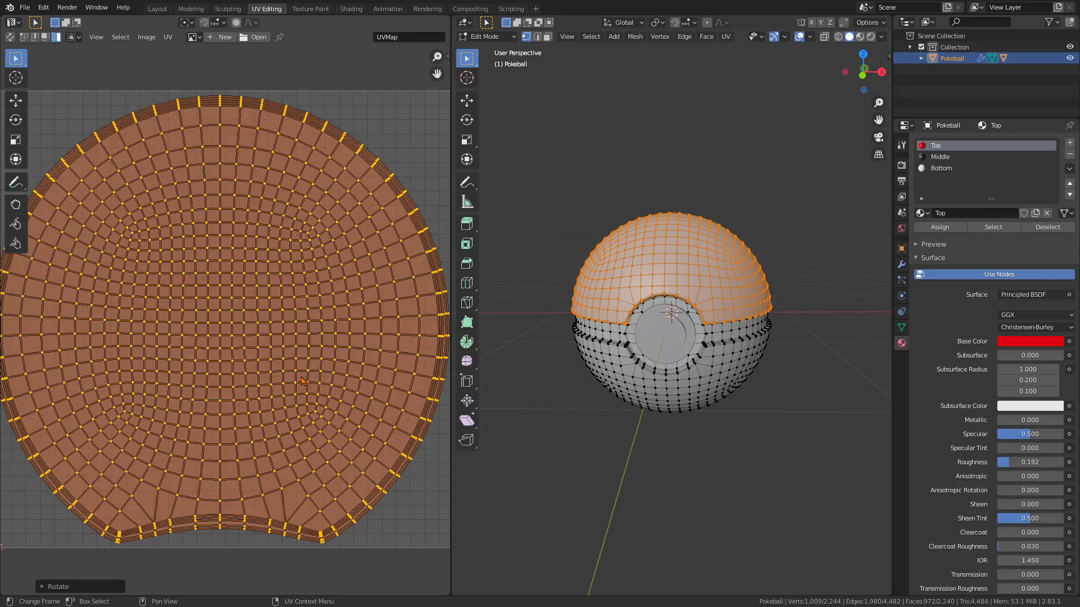
Scale the UV island down slightly, shift it about 0.014 along X to centre it within the UV bounds, and deselect it.
key(s)
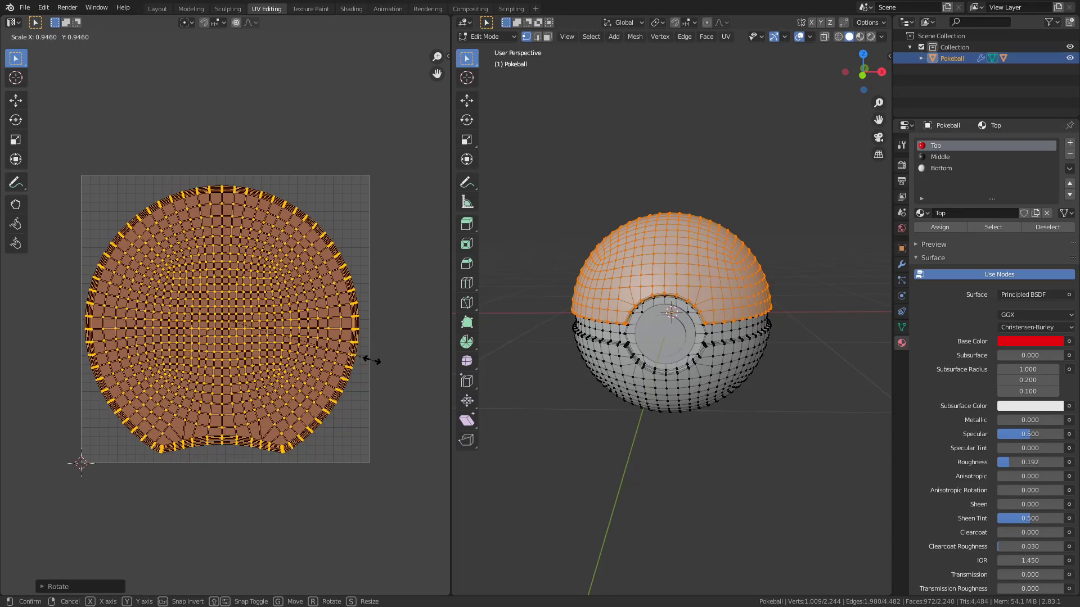
click(371, 360)
key(g)
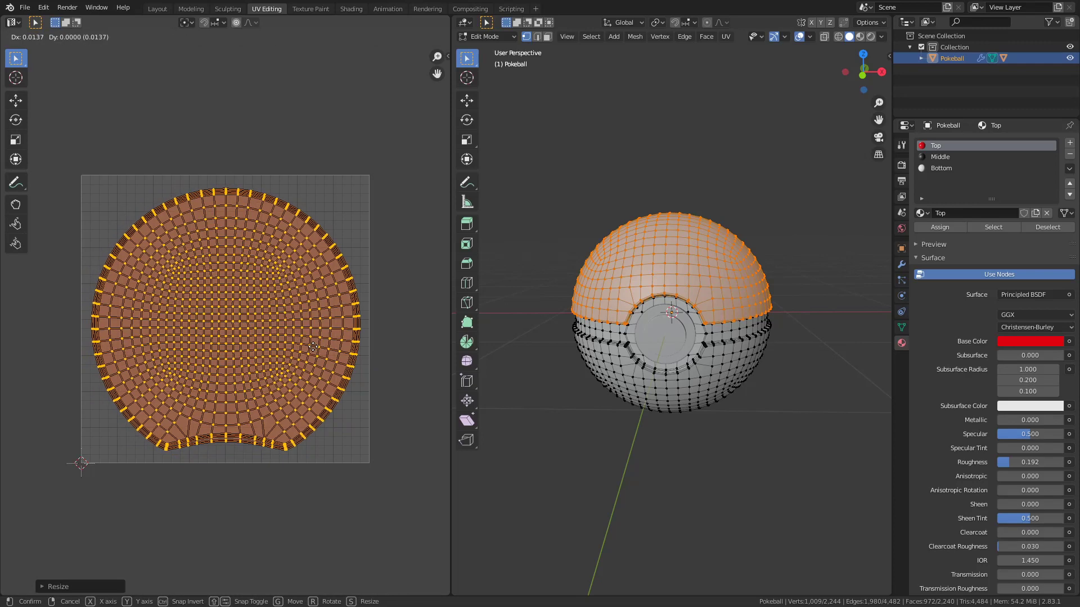
click(313, 347)
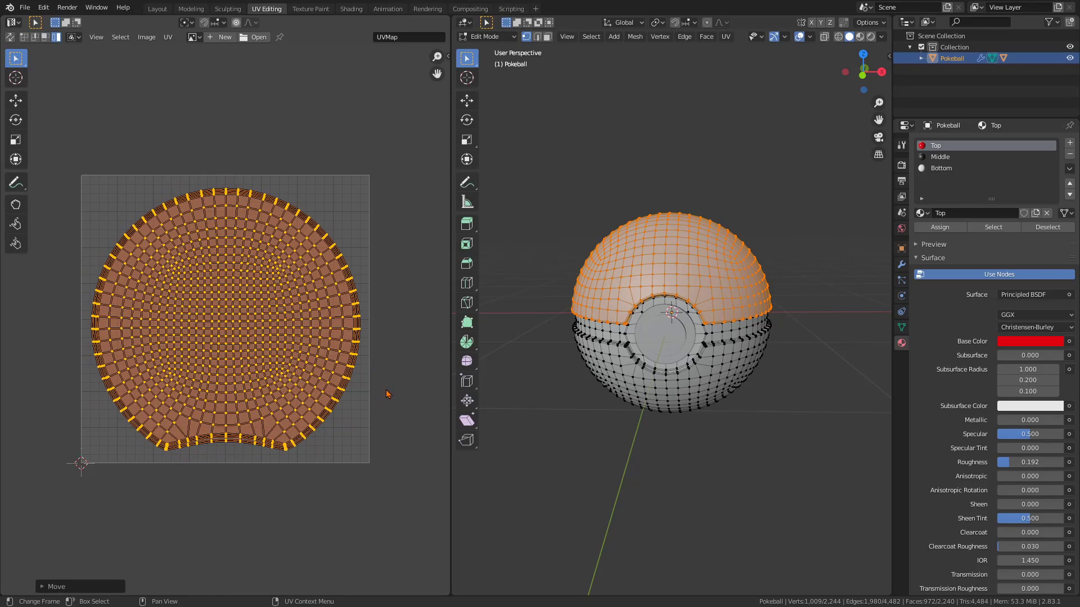
key(alt+a)
Start exporting the UV layout as a PNG image with the size set to 2048 × 2048.
click(168, 37)
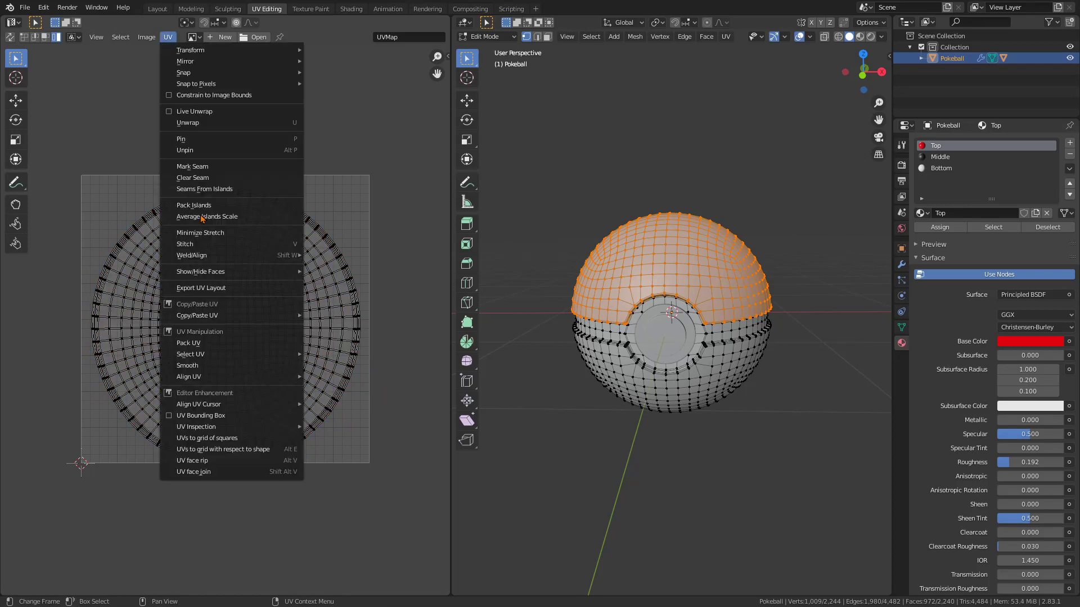
click(242, 293)
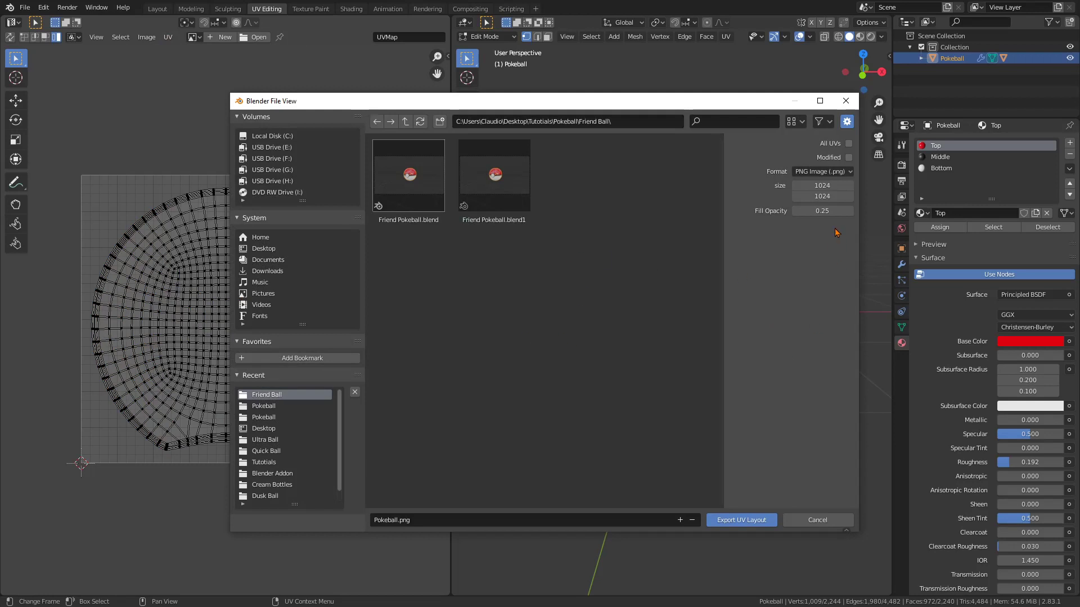
click(822, 171)
click(833, 188)
click(813, 280)
drag(826, 186, 826, 197)
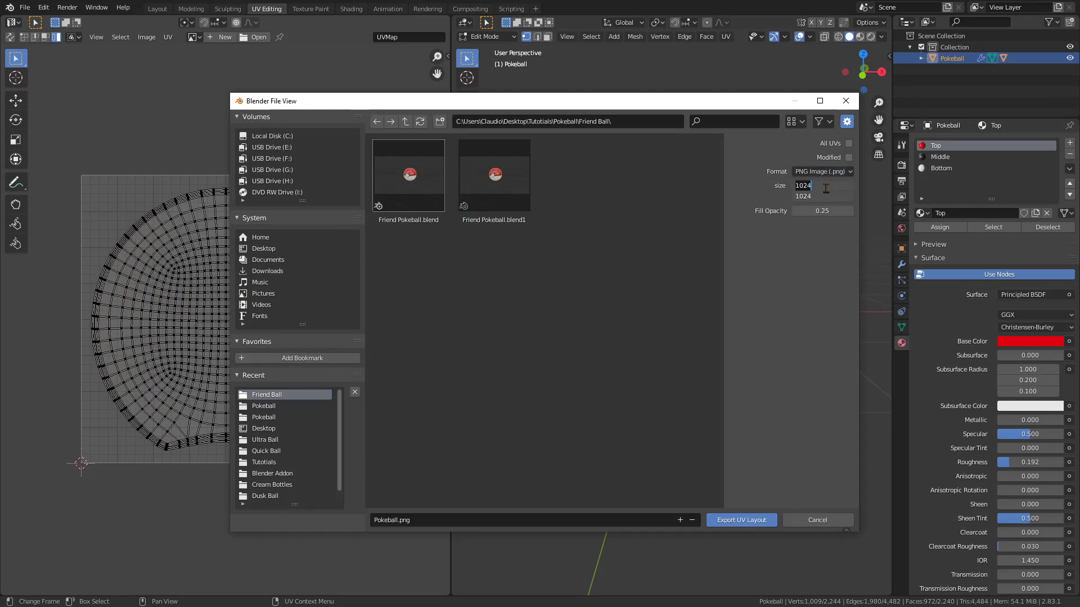
click(827, 187)
text(*2)
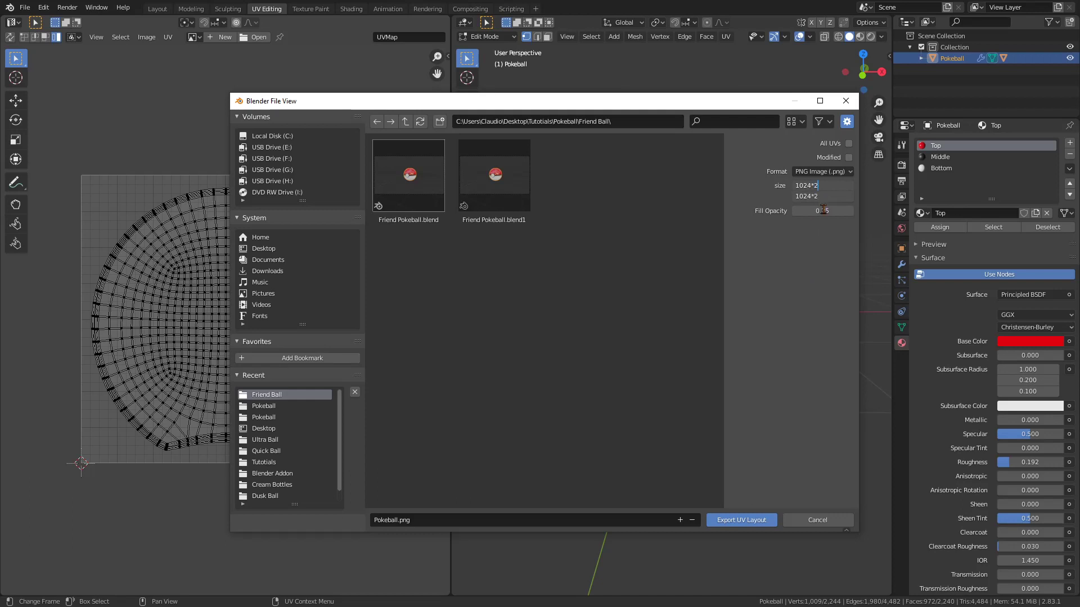
key(Return)
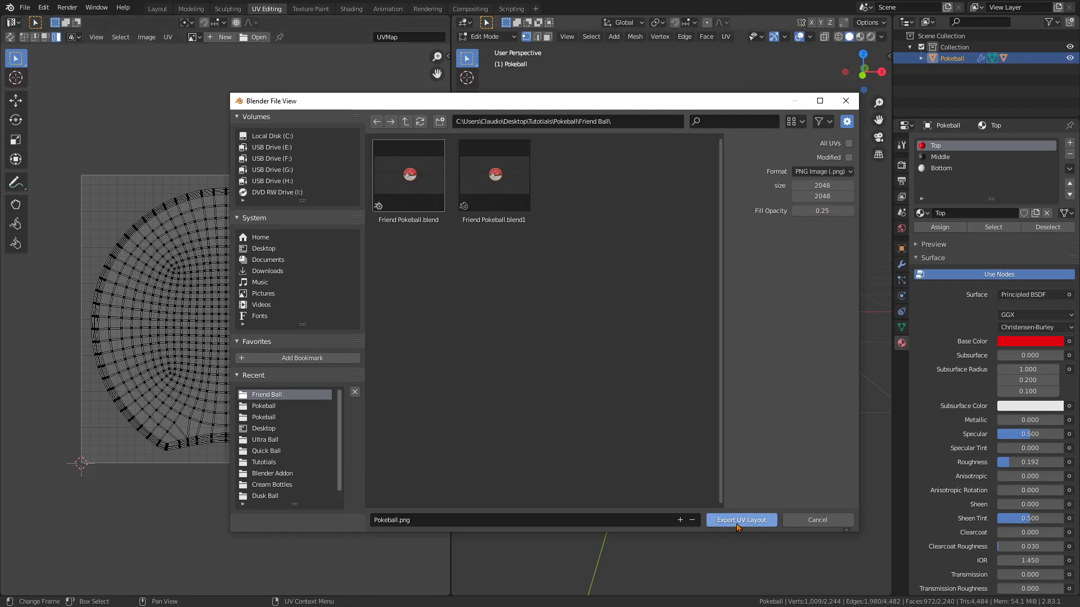
Name the file Pokeball uv.png and export the UV layout to the Friend Ball folder.
key(Right)
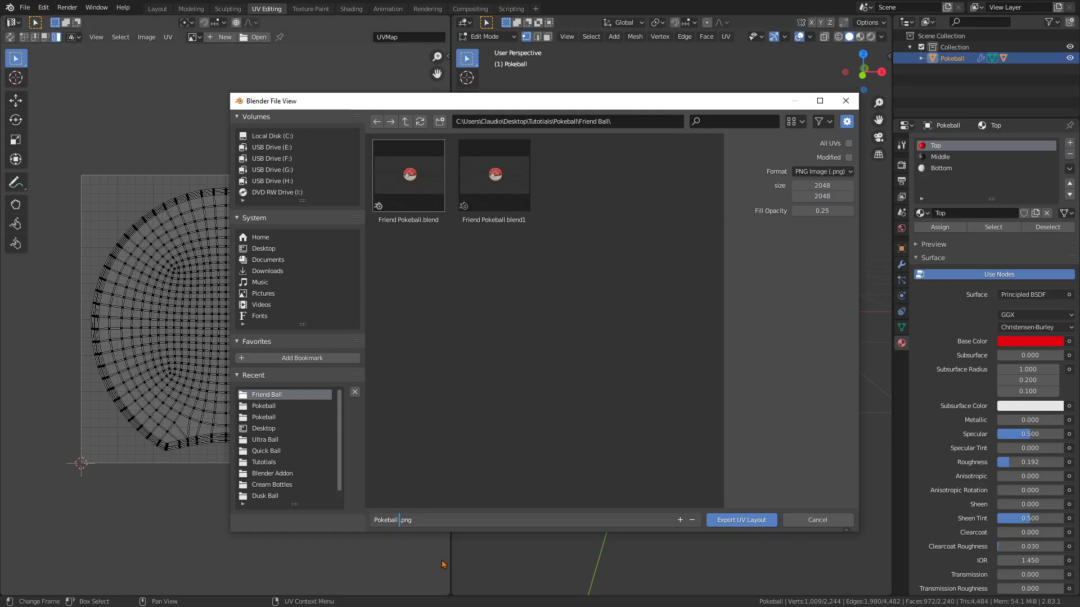
text(uvb)
key(BackSpace)
key(Return)
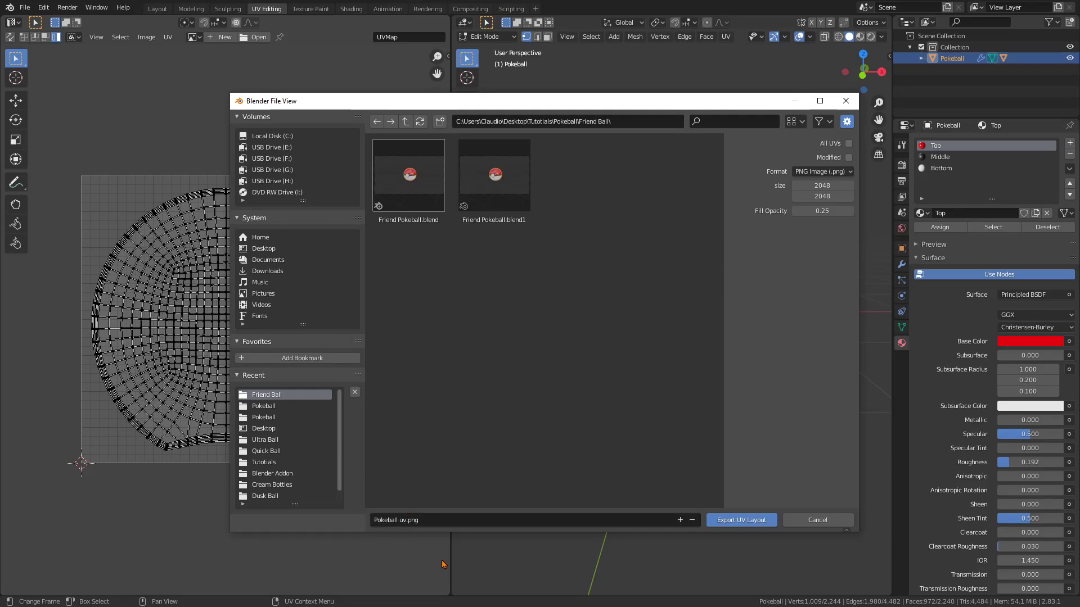
click(746, 520)
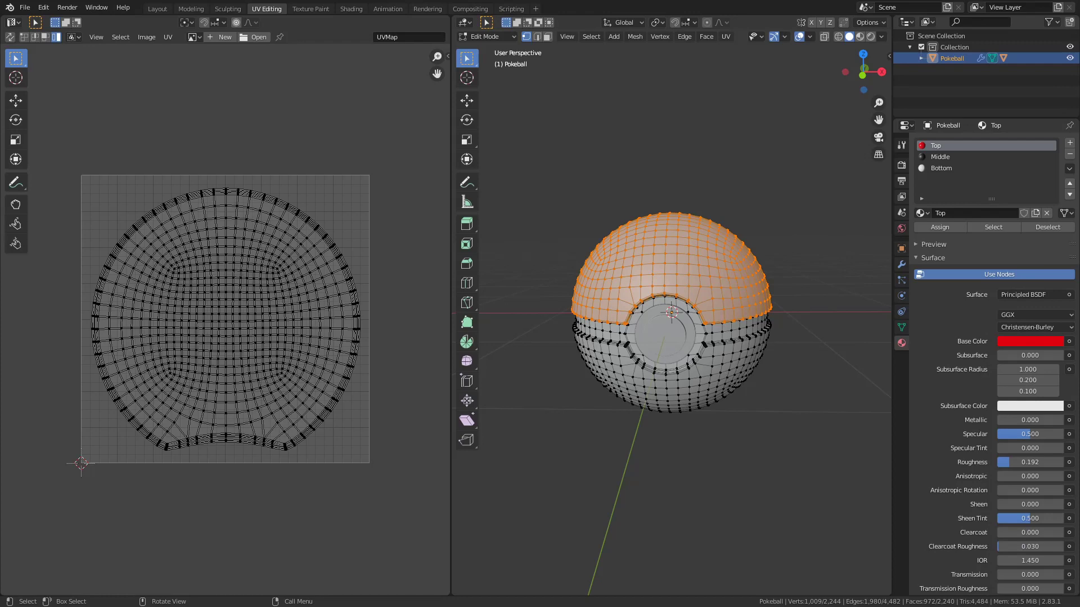
Open Pokeball uv.png from the Friend Ball folder with Affinity Designer, maximise its window and deselect the background.
key(alt+Tab)
drag(728, 198, 564, 127)
click(342, 201)
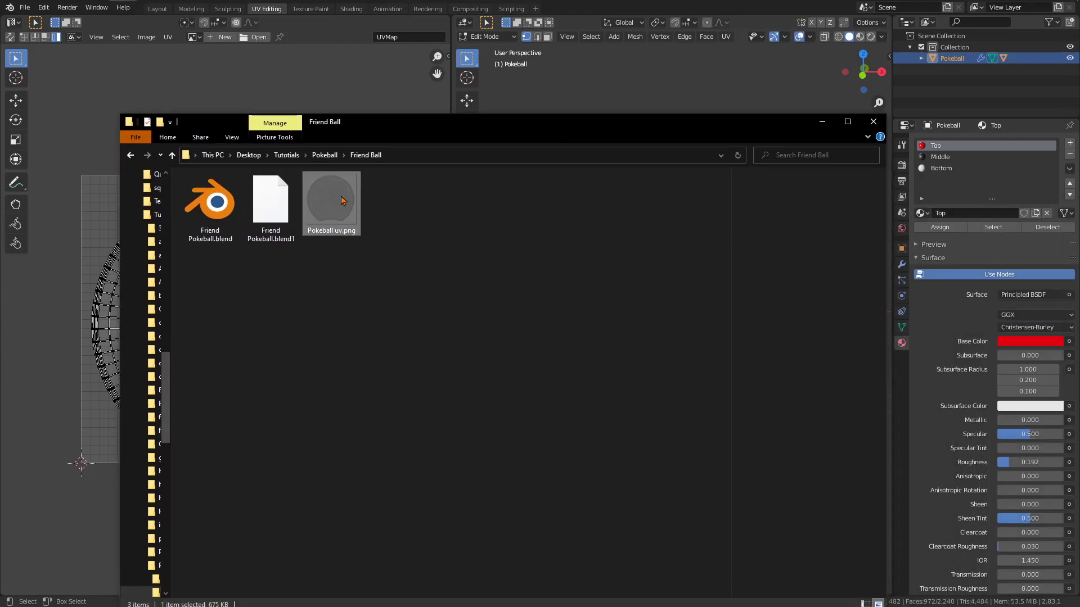
right_click(342, 201)
mouse_move(281, 386)
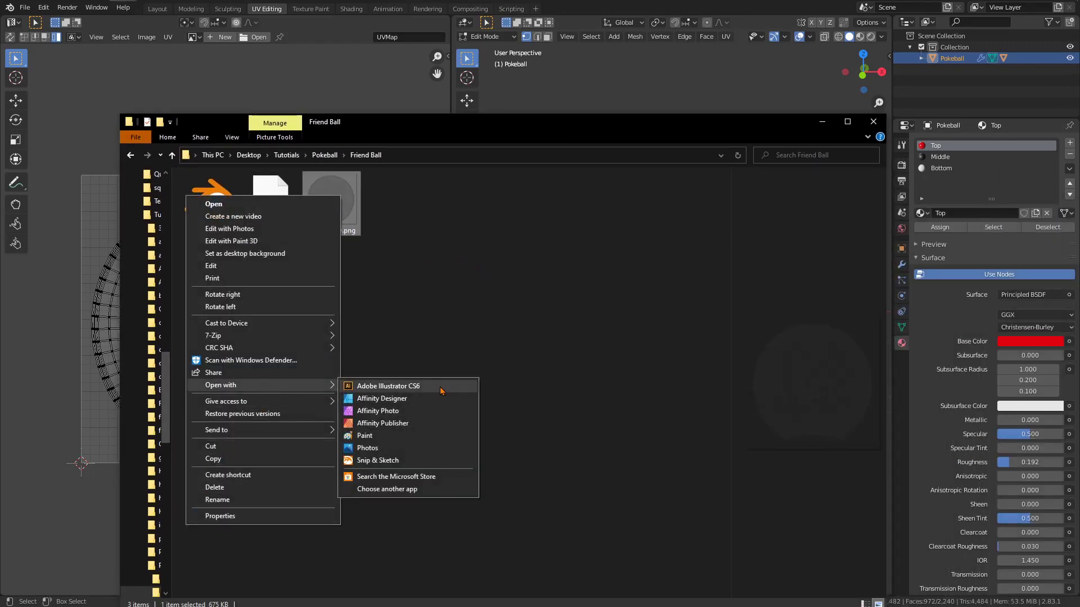
click(442, 399)
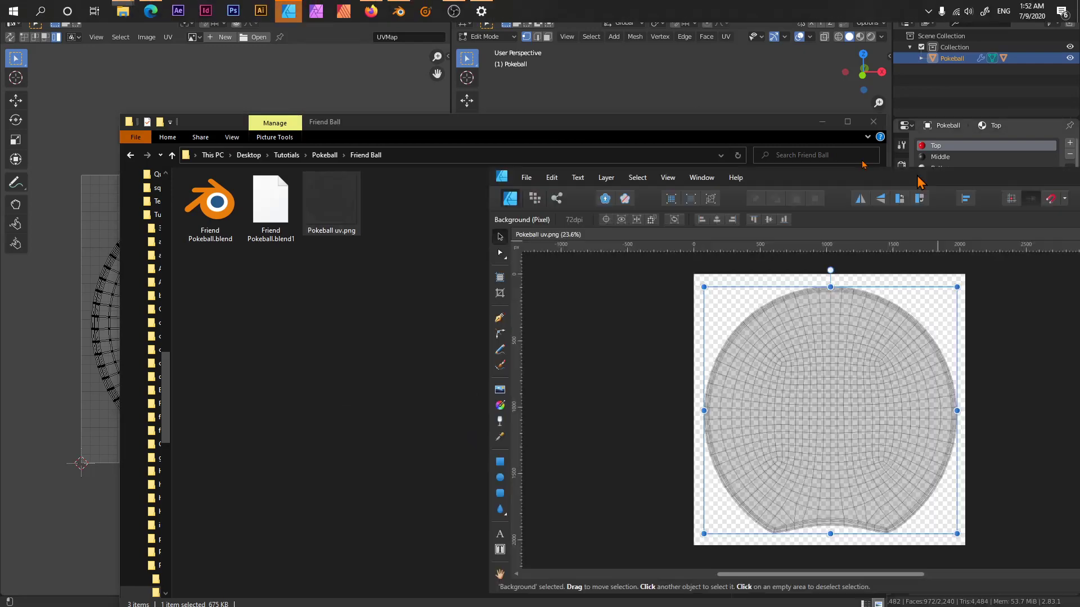
drag(920, 182, 538, 0)
click(599, 372)
Draw a filled circle about 175 px wide on the UV layout's vertical centre line above the notch, and nudge it up slightly.
scroll(565, 383, up, 4)
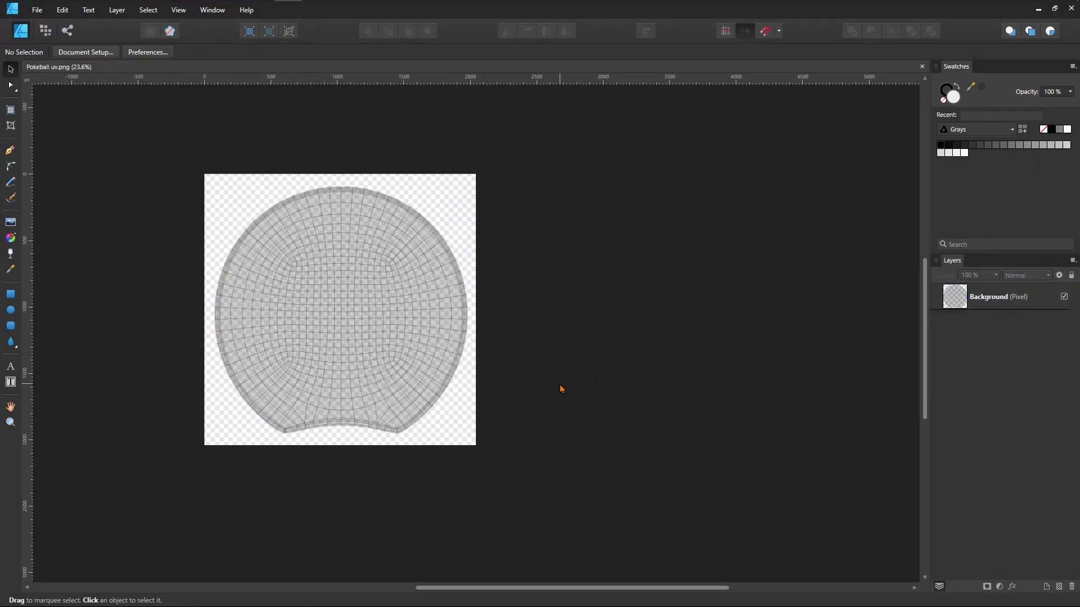
middle_drag(561, 386, 687, 315)
scroll(674, 434, up, 4)
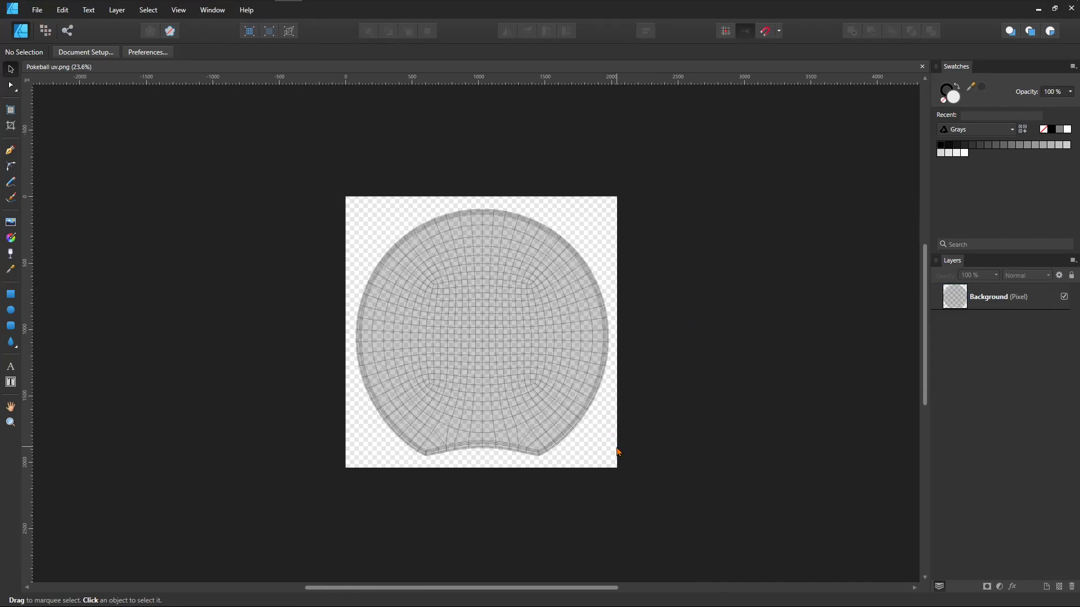
key(z)
click(499, 405)
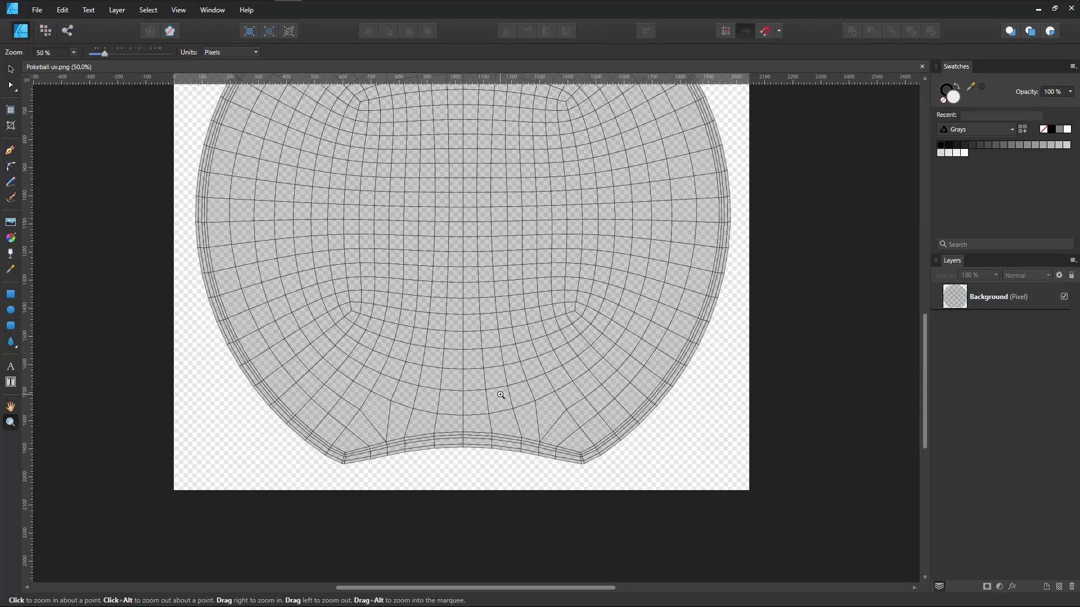
scroll(501, 395, up, 2)
key(m)
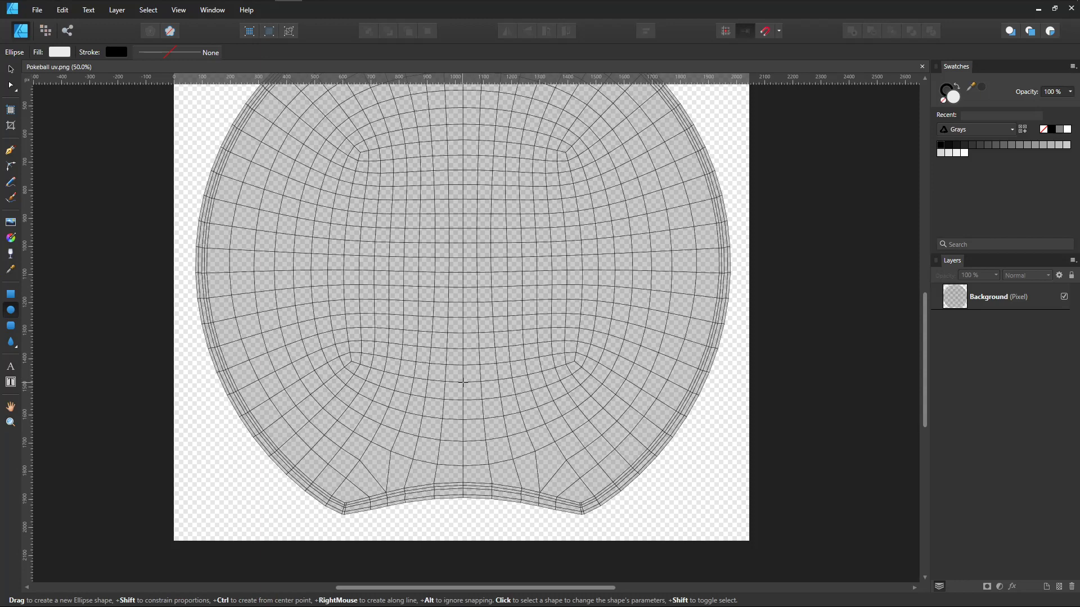
ctrl+shift+drag(463, 383, 507, 378)
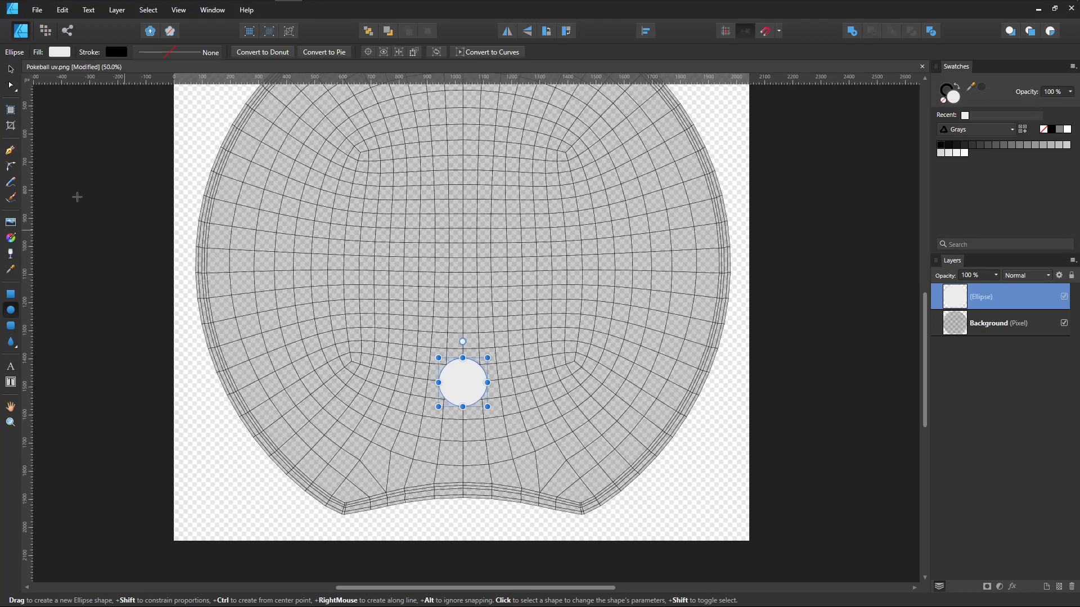
click(10, 69)
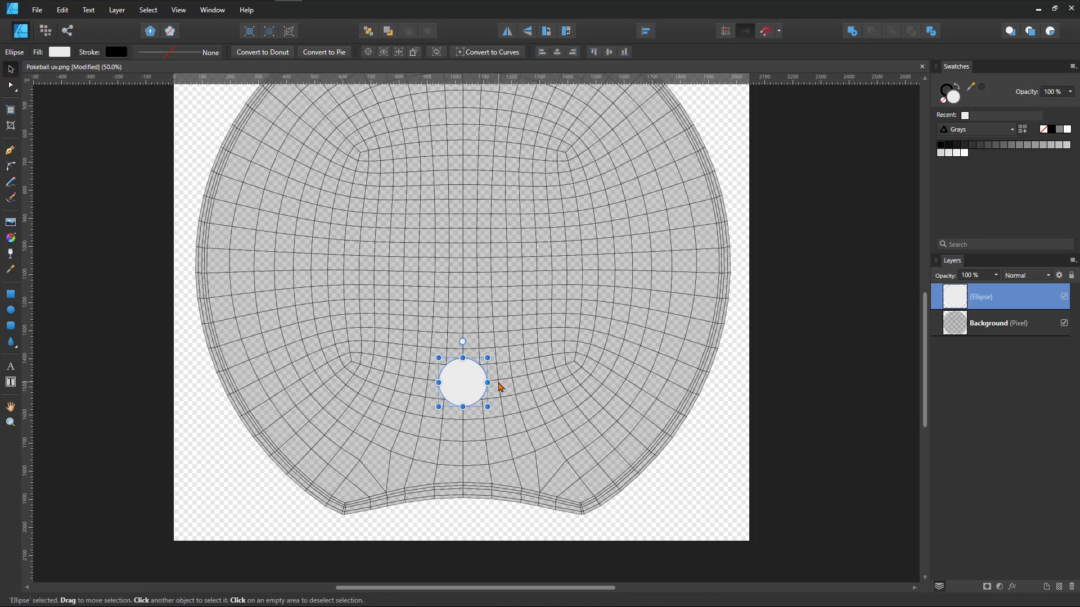
key(Up)
scroll(618, 495, up, 1)
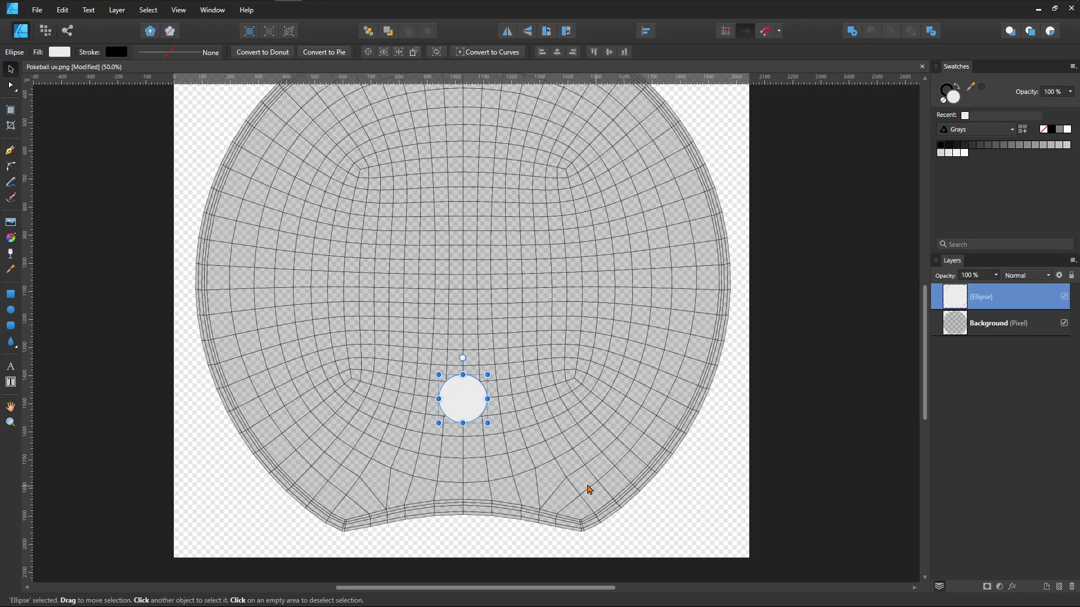
Draw a teardrop about 100 × 200 px on the centre line above the circle, turn it point-down, and move it onto the circle.
click(11, 342)
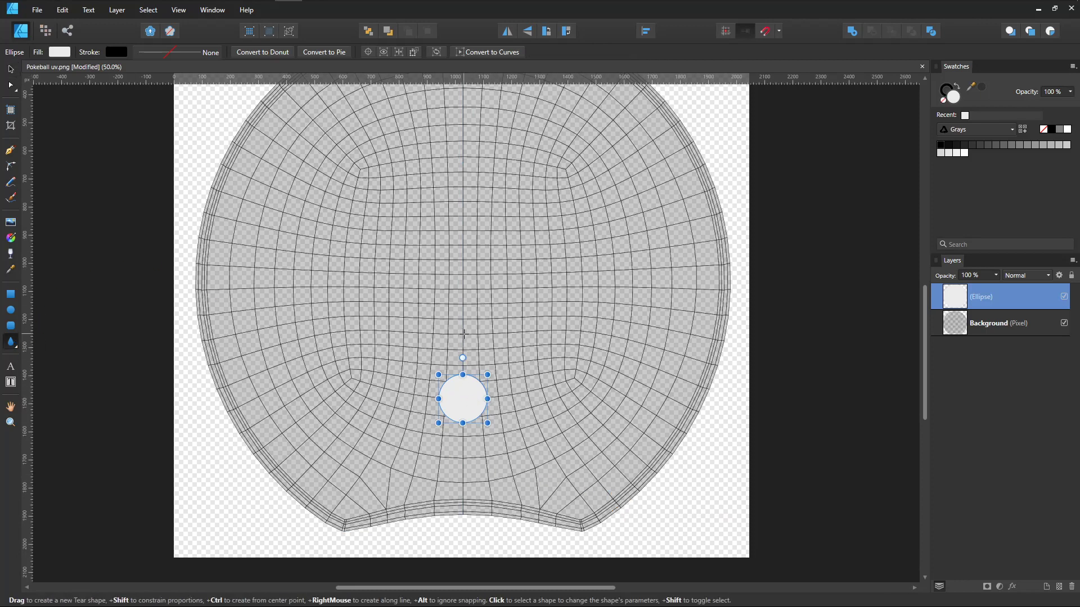
drag(462, 334, 467, 366)
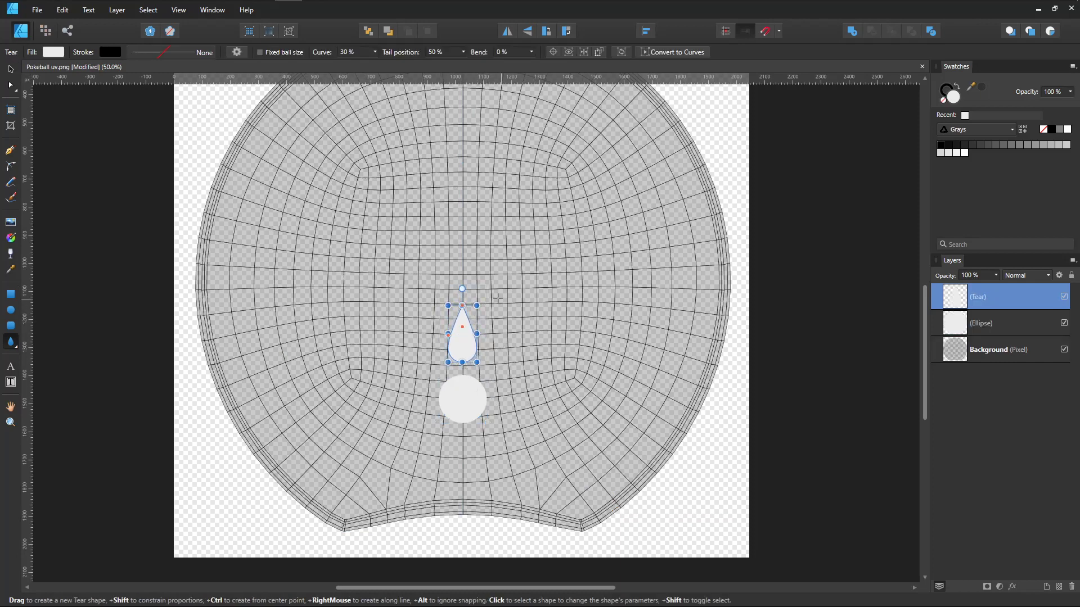
drag(462, 289, 461, 450)
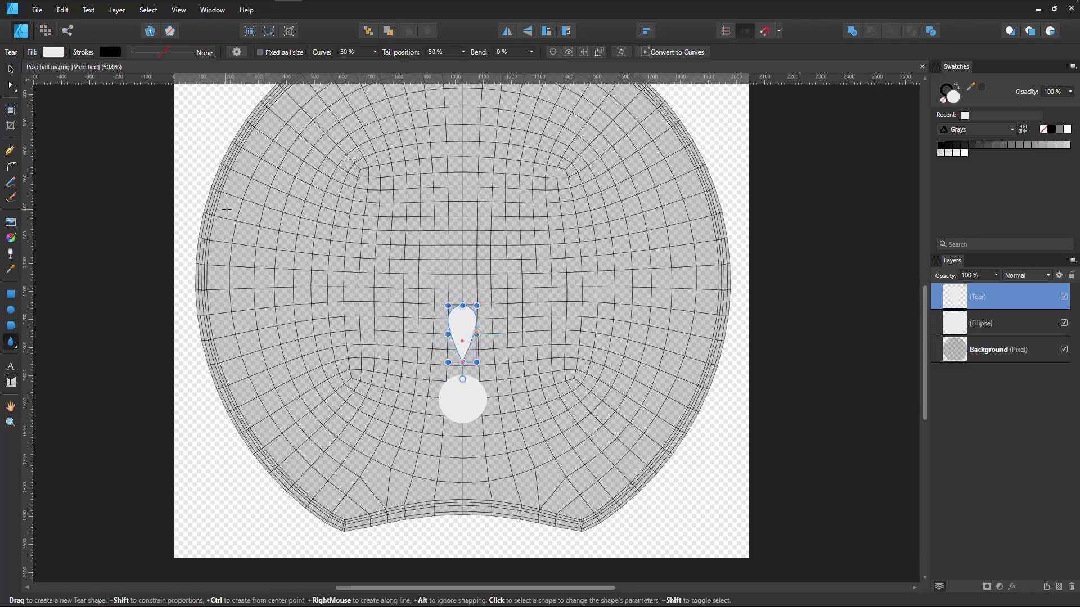
key(v)
drag(474, 329, 474, 408)
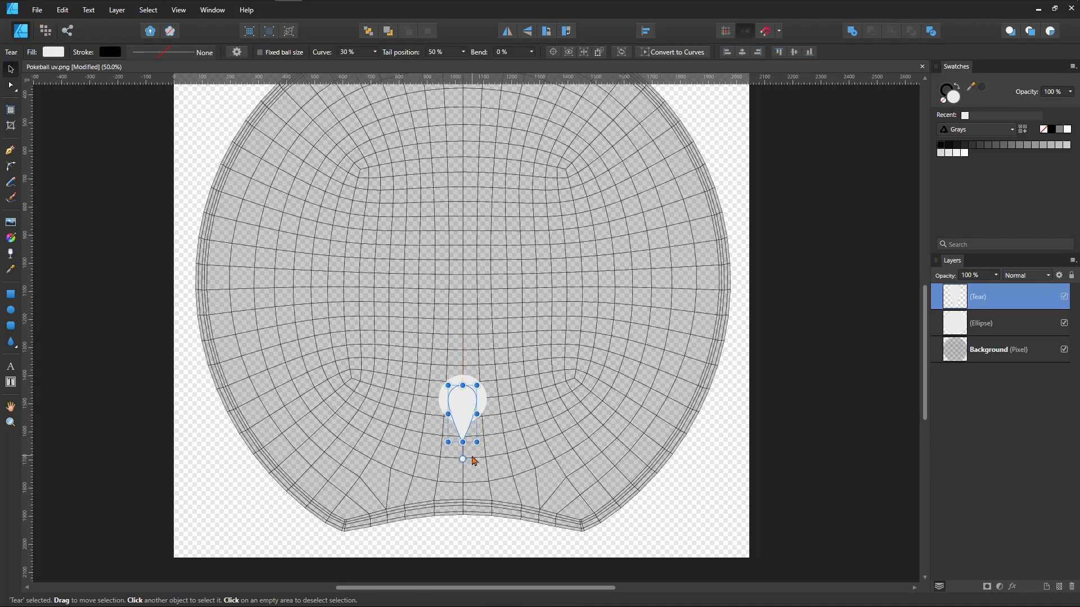
Enlarge the teardrop to about 130 × 260 px and lower it so its point extends below the circle.
ctrl+drag(477, 442, 480, 447)
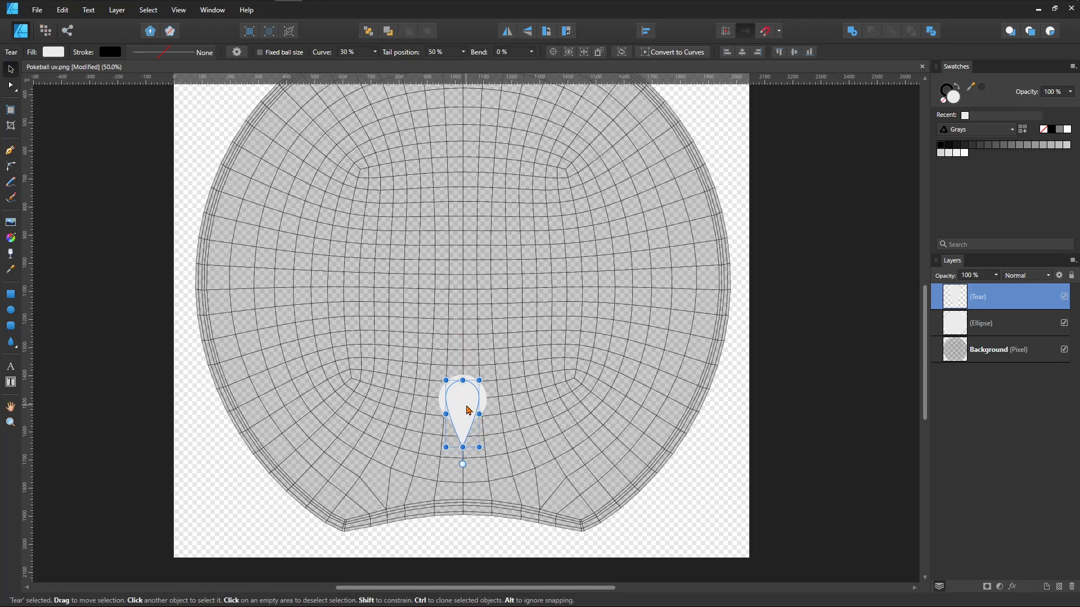
drag(464, 404, 464, 409)
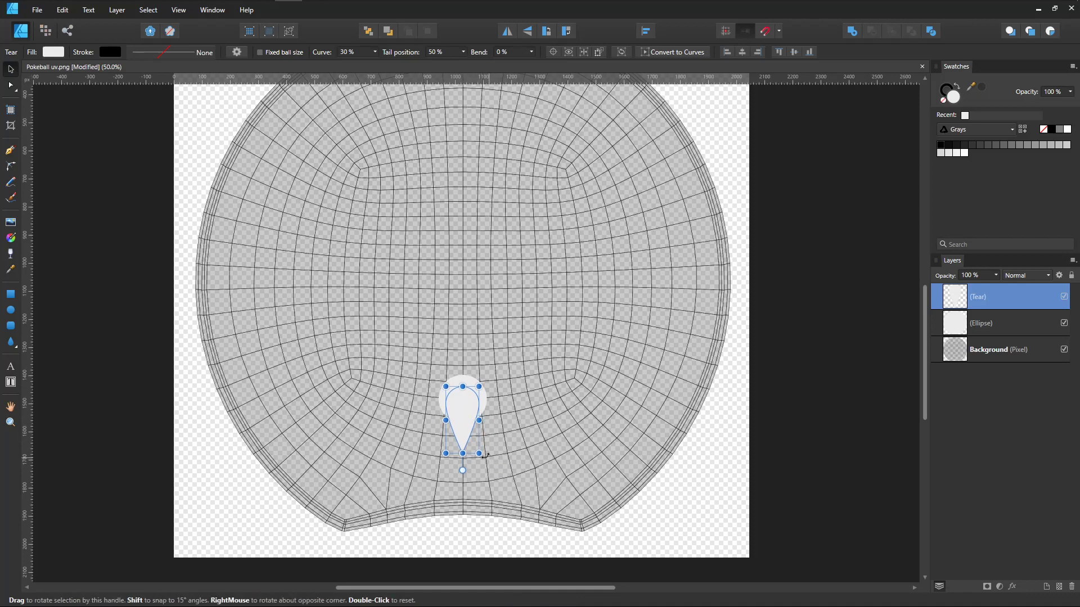
drag(479, 453, 482, 457)
Move the teardrop's transform origin below the page on the centre line, and rotate the teardrop to the right of the circle.
scroll(532, 425, down, 1)
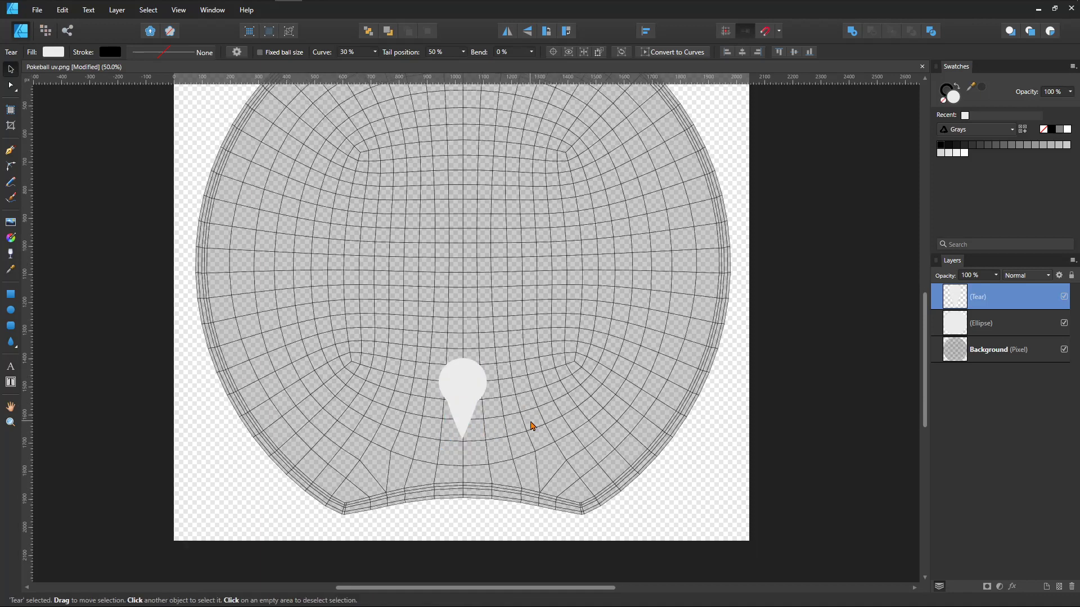
scroll(532, 426, down, 3)
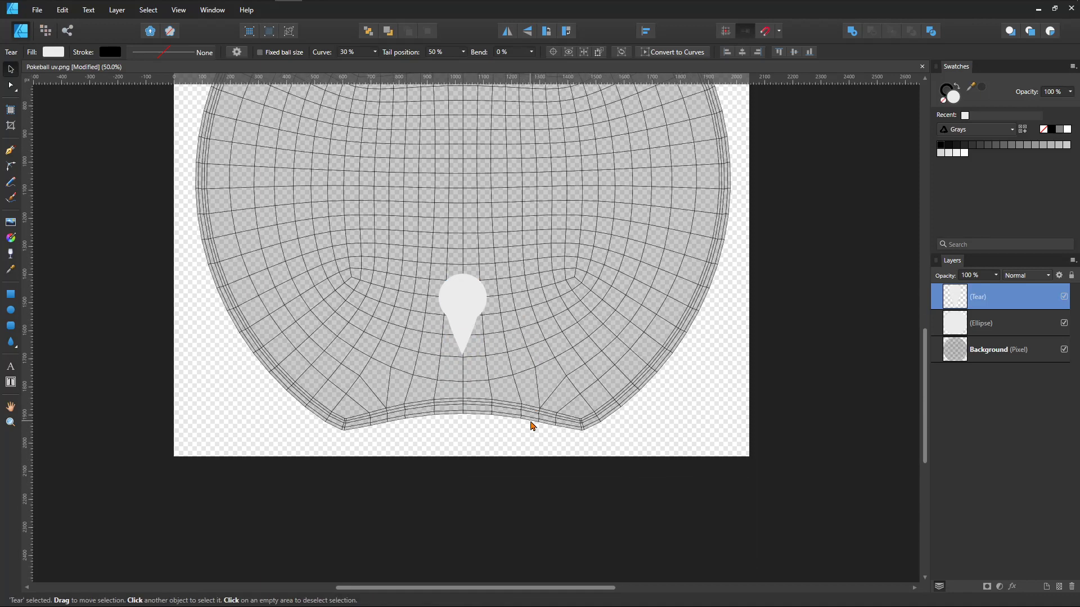
click(553, 52)
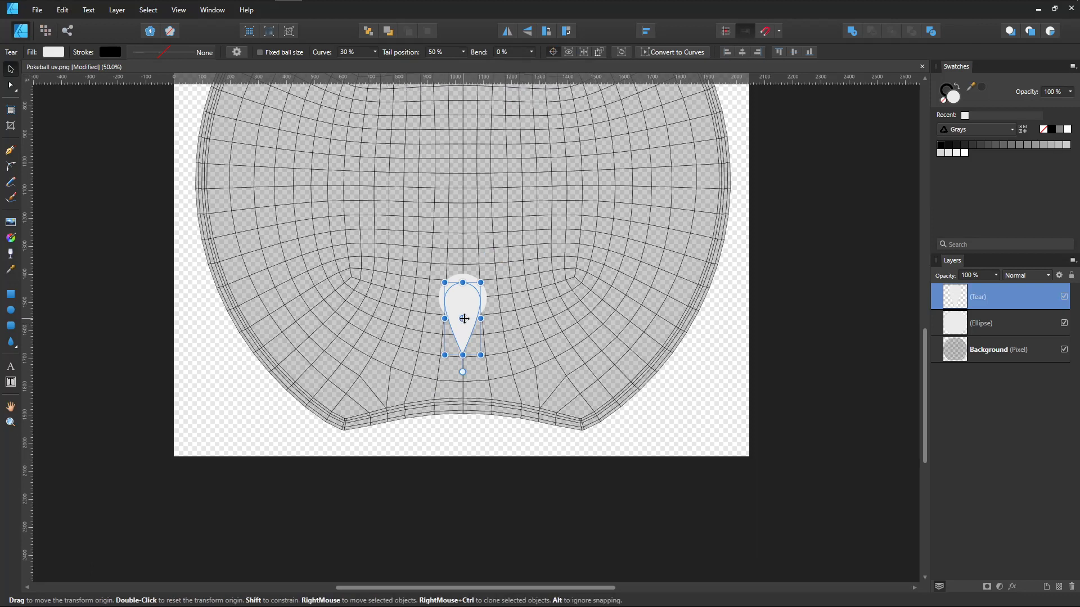
drag(463, 318, 471, 504)
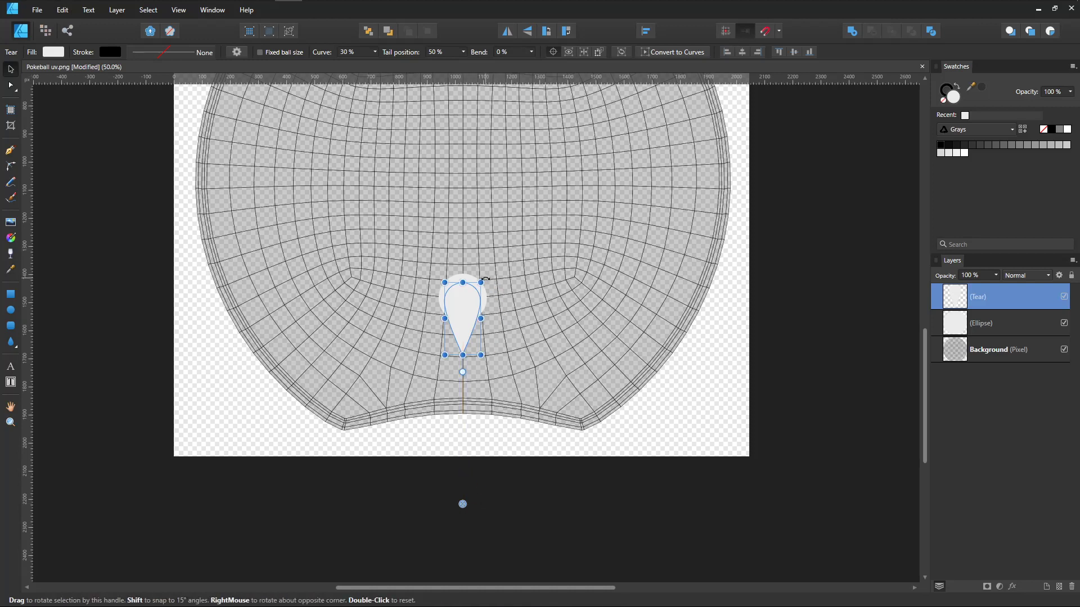
drag(483, 278, 564, 300)
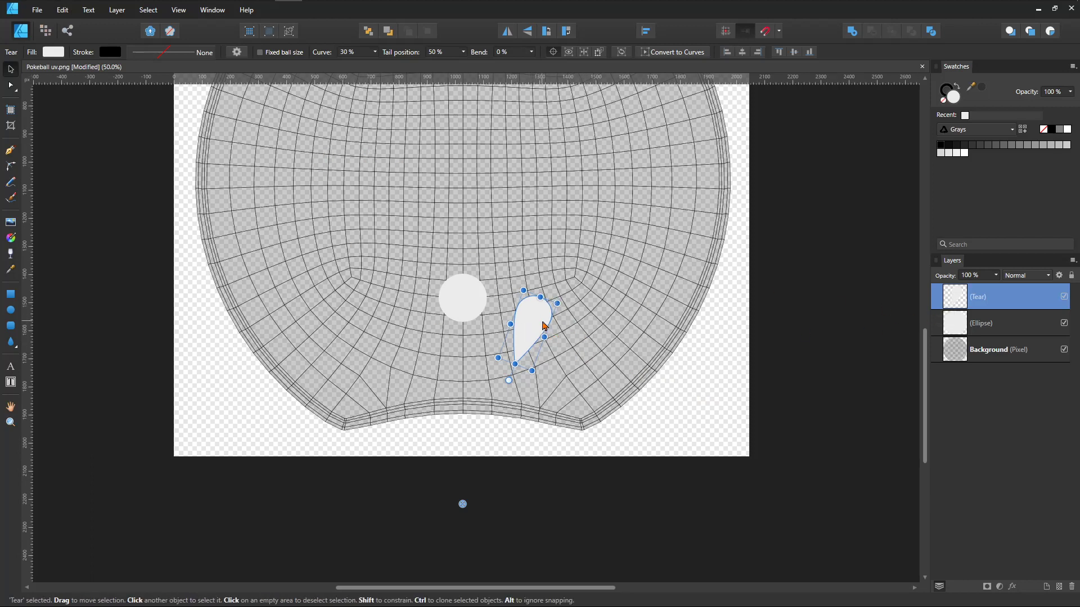
click(593, 474)
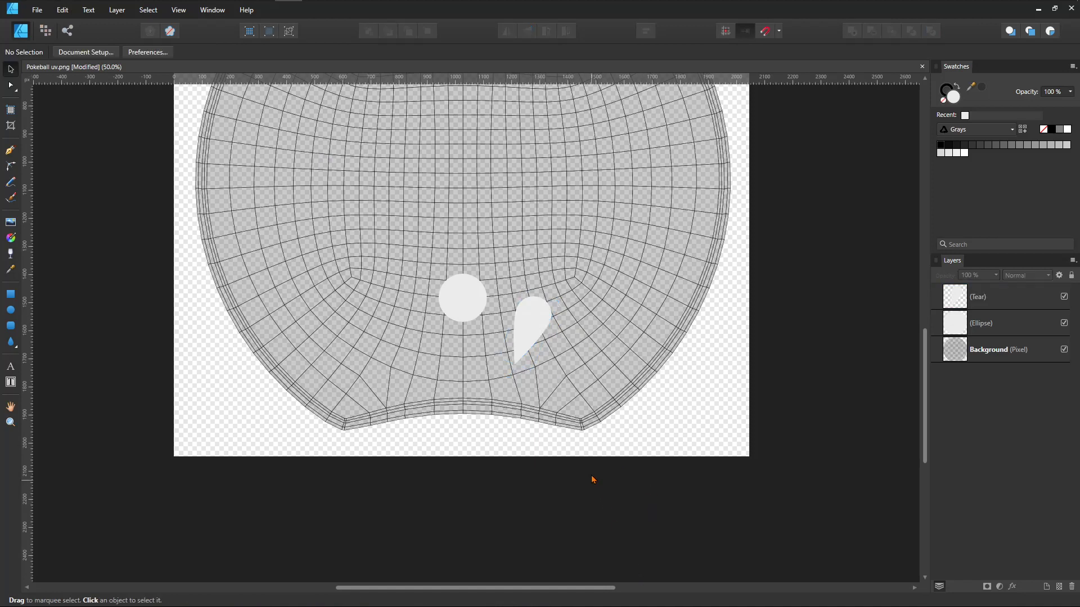
Duplicate the teardrop and rotate the copy about the lowered origin to the mirrored position left of the circle.
click(517, 320)
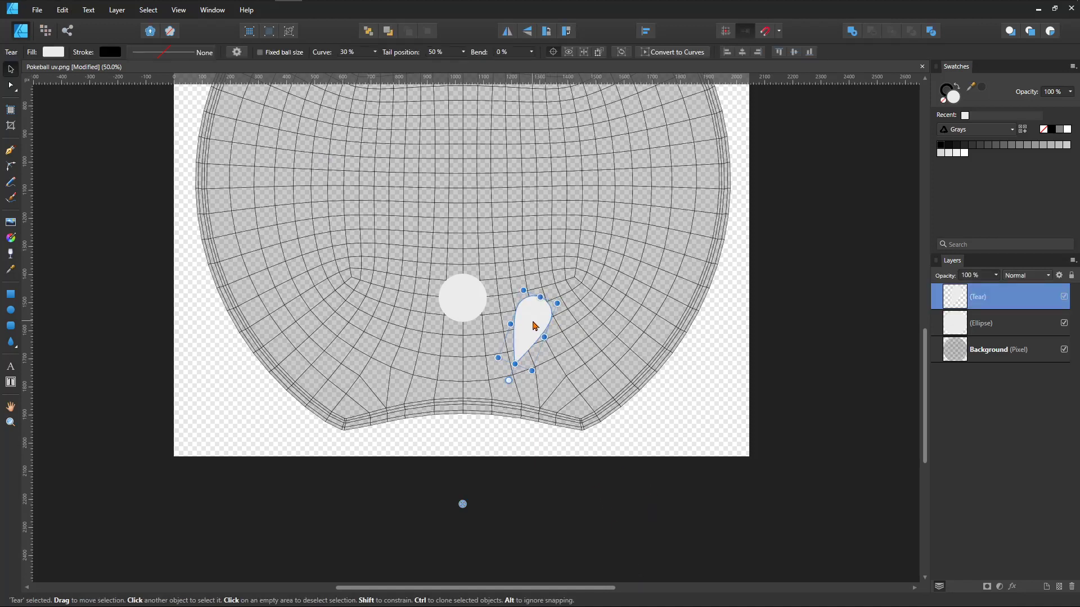
key(ctrl+j)
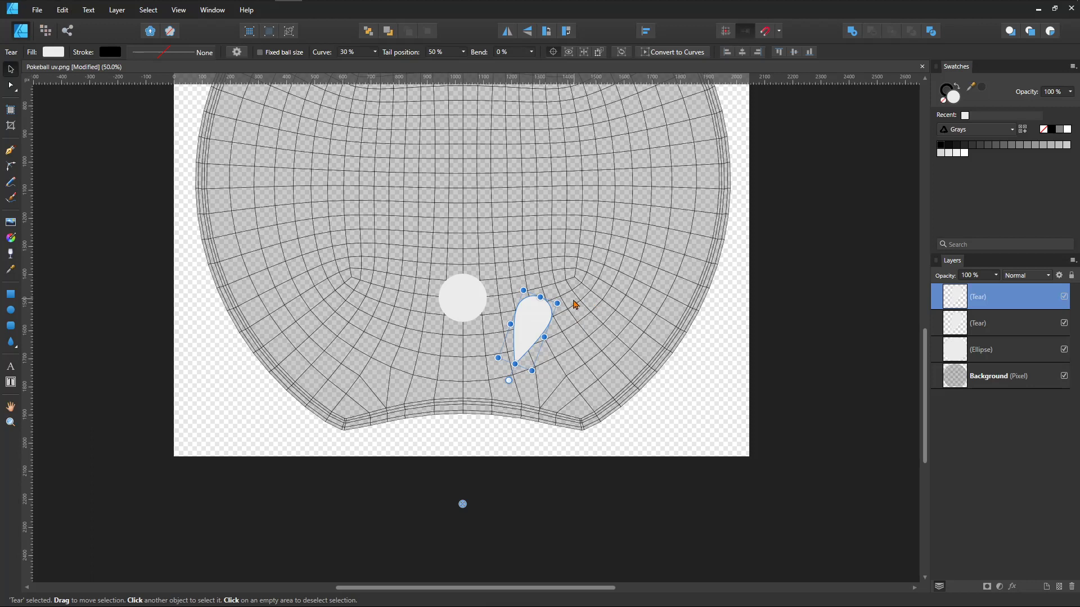
drag(559, 293, 406, 286)
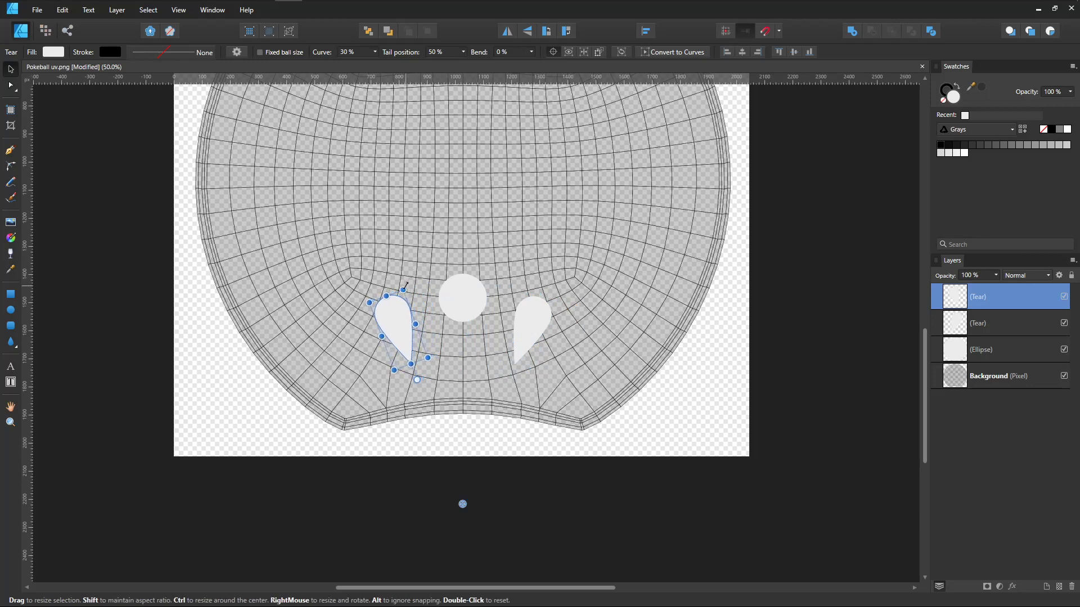
click(543, 494)
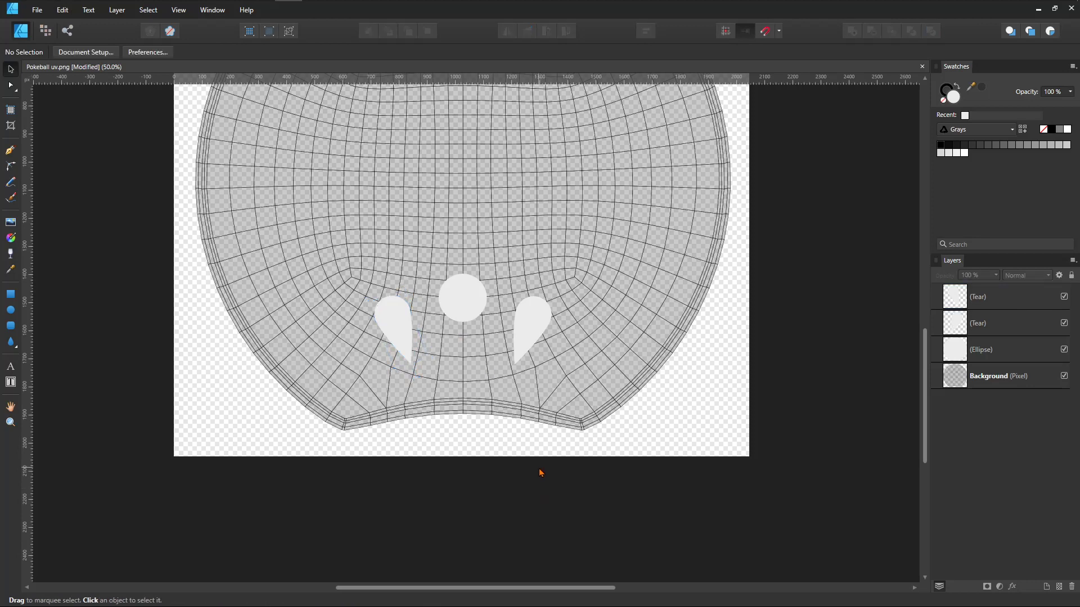
Duplicate the teardrop left of the circle and rotate the copy upright onto the vertical centre line.
click(411, 330)
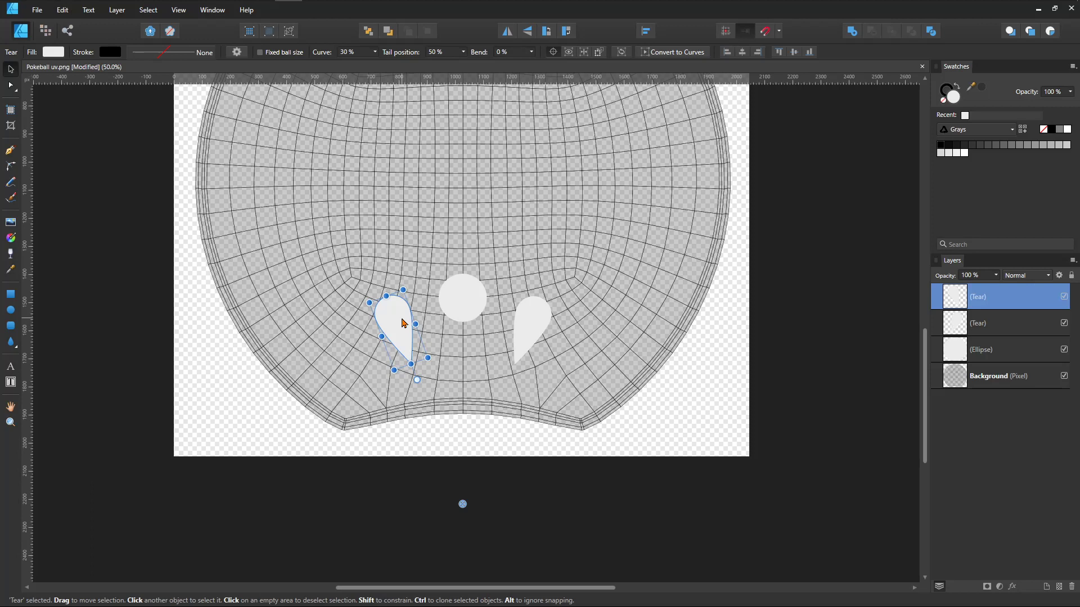
key(ctrl+j)
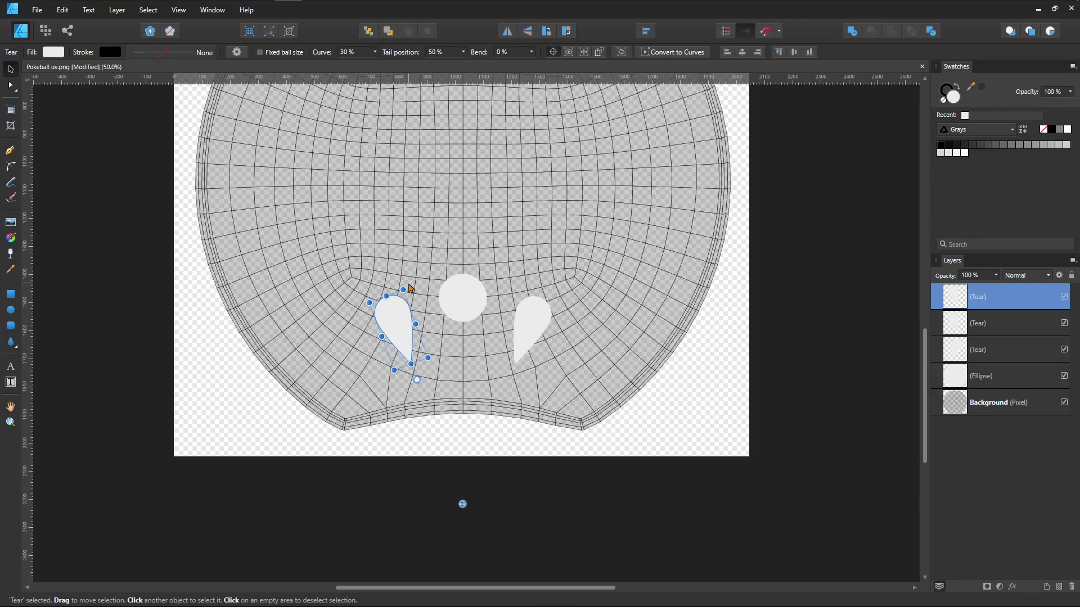
drag(409, 282, 486, 281)
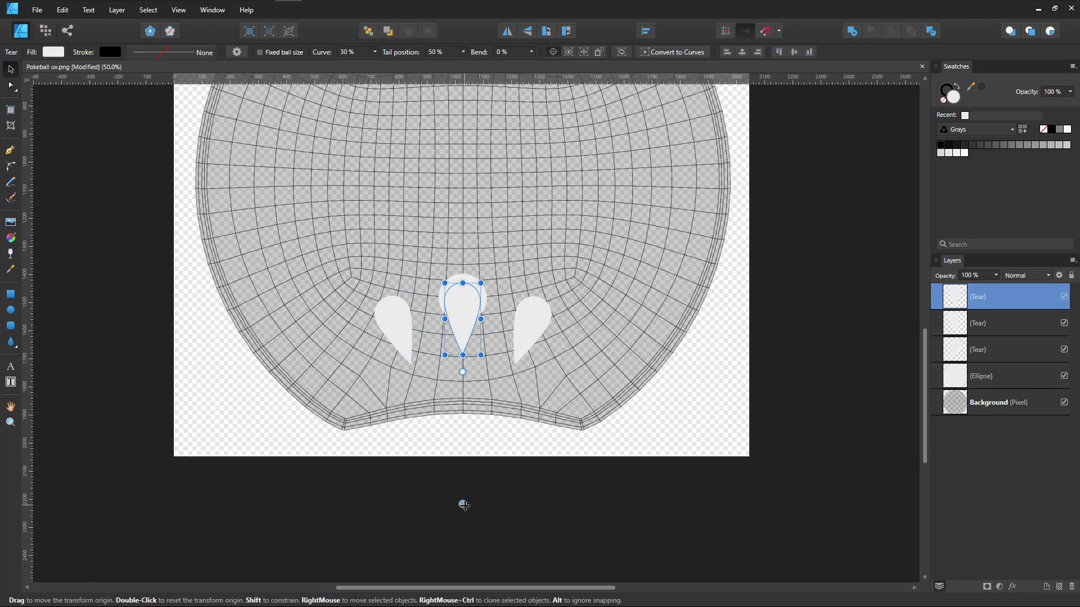
drag(462, 504, 473, 514)
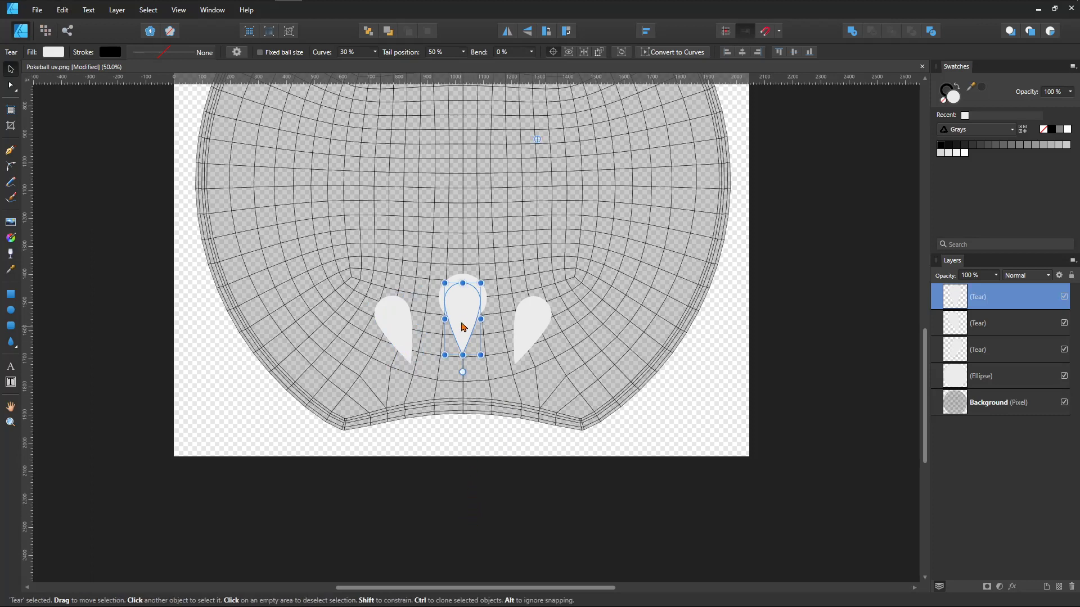
click(554, 54)
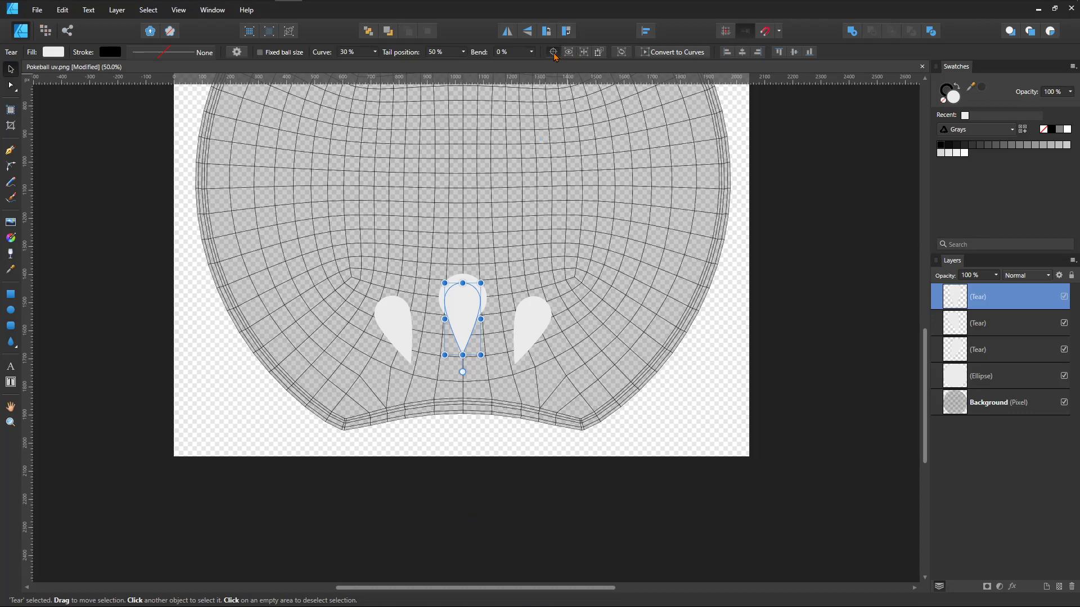
click(497, 512)
scroll(497, 509, down, 3)
scroll(495, 509, up, 3)
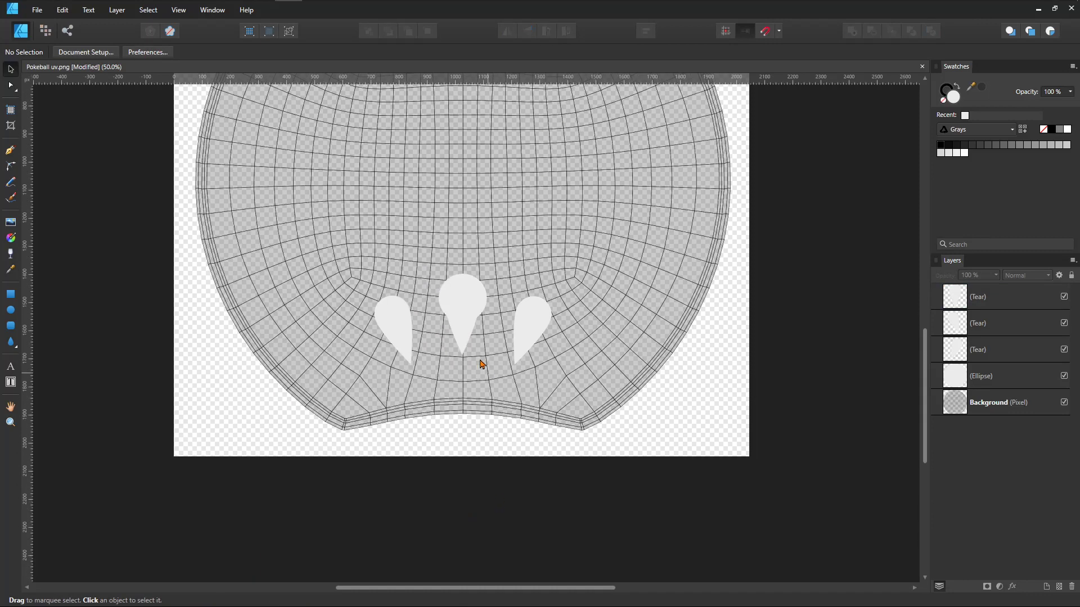
Lower the centre teardrop's transform origin and shrink the teardrop to about 120 × 245 px.
click(455, 309)
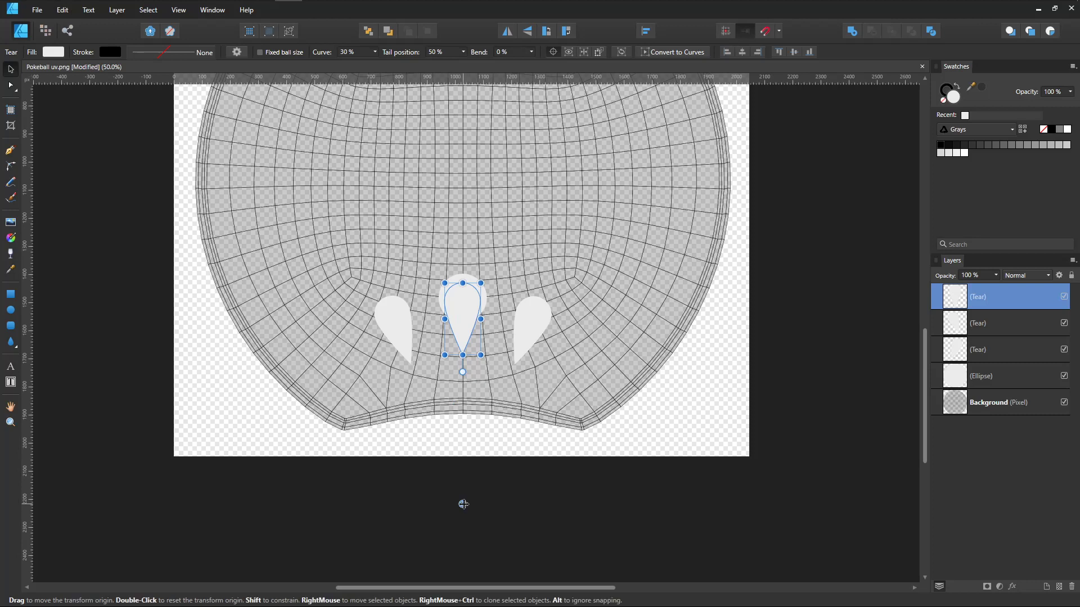
drag(462, 505, 462, 526)
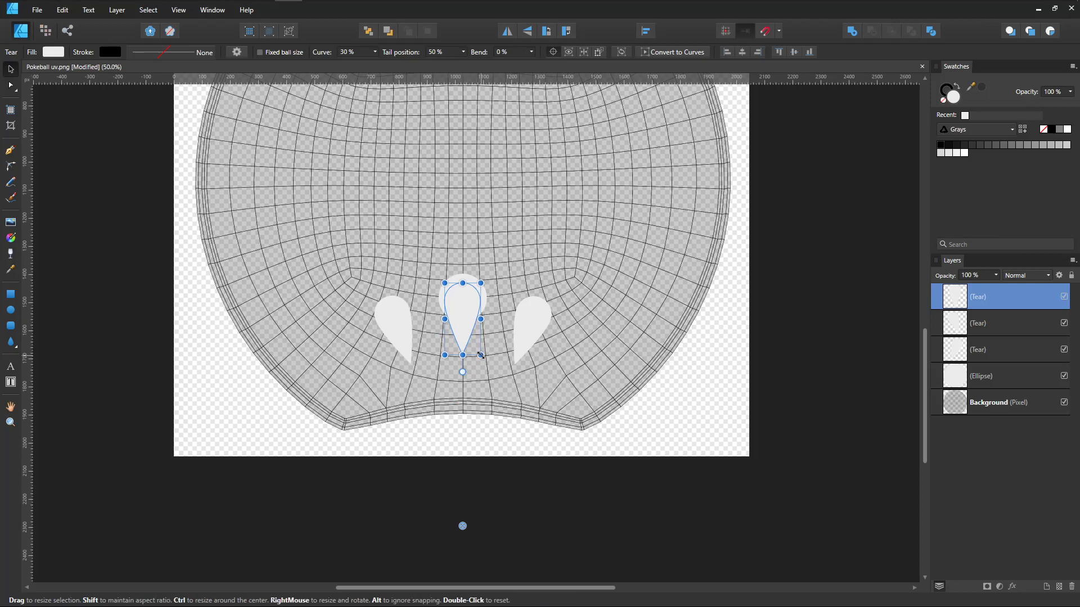
drag(481, 355, 478, 362)
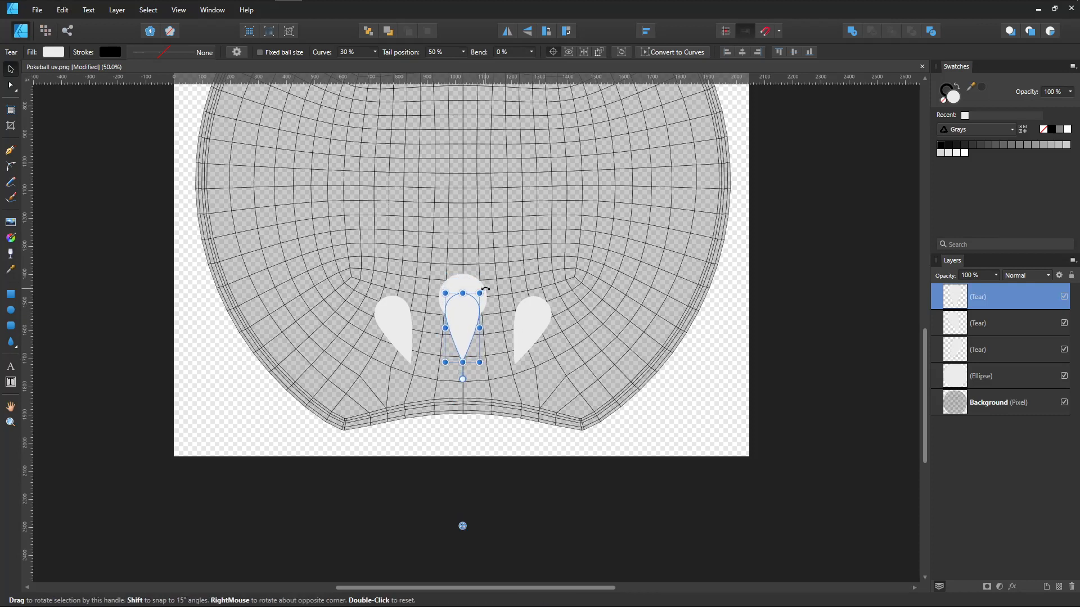
drag(484, 289, 335, 327)
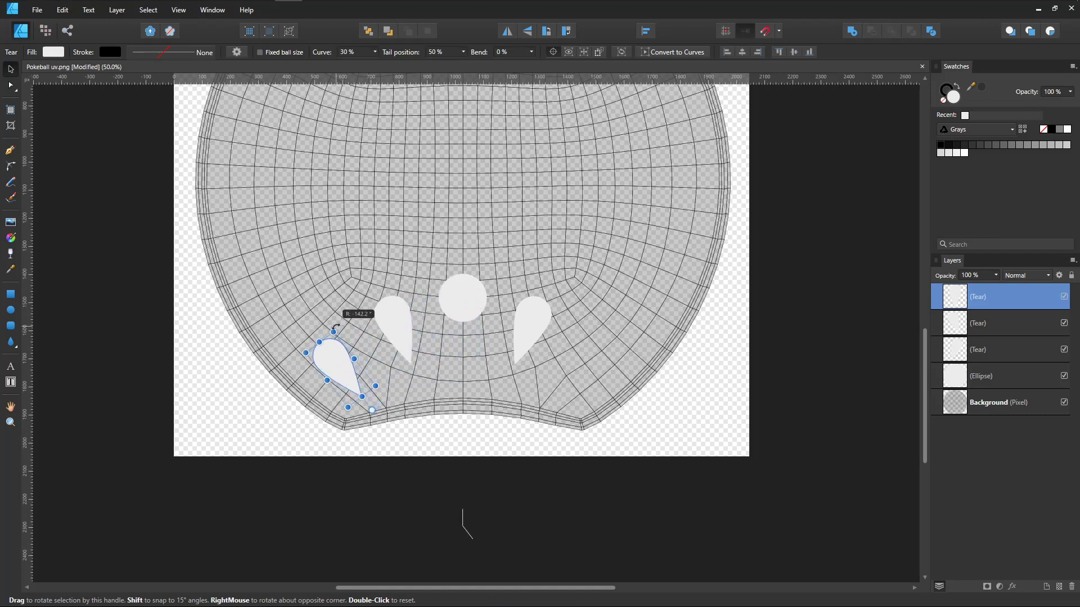
drag(335, 326, 339, 320)
key(ctrl+z)
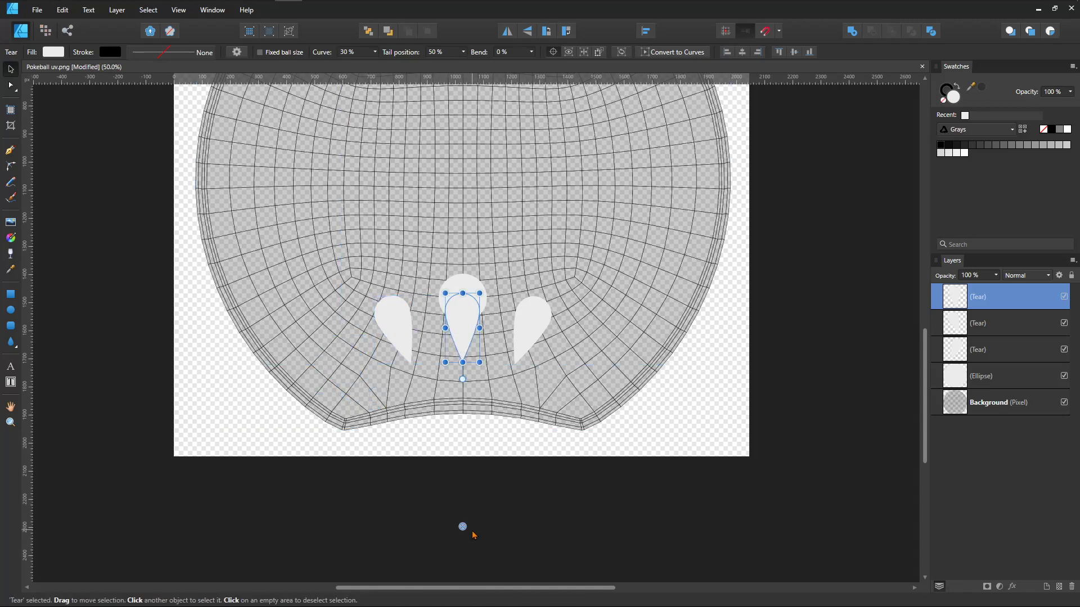
Lower the centre teardrop's transform origin further and rotate the teardrop to the outer left, beyond the existing left teardrop.
scroll(494, 512, down, 3)
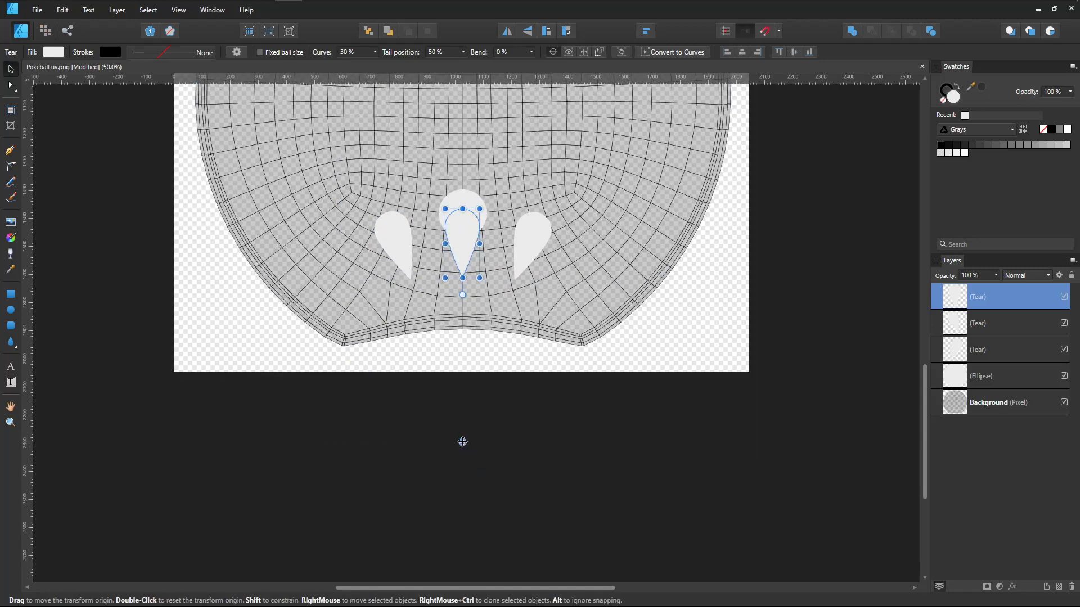
drag(462, 448, 462, 489)
drag(490, 207, 344, 223)
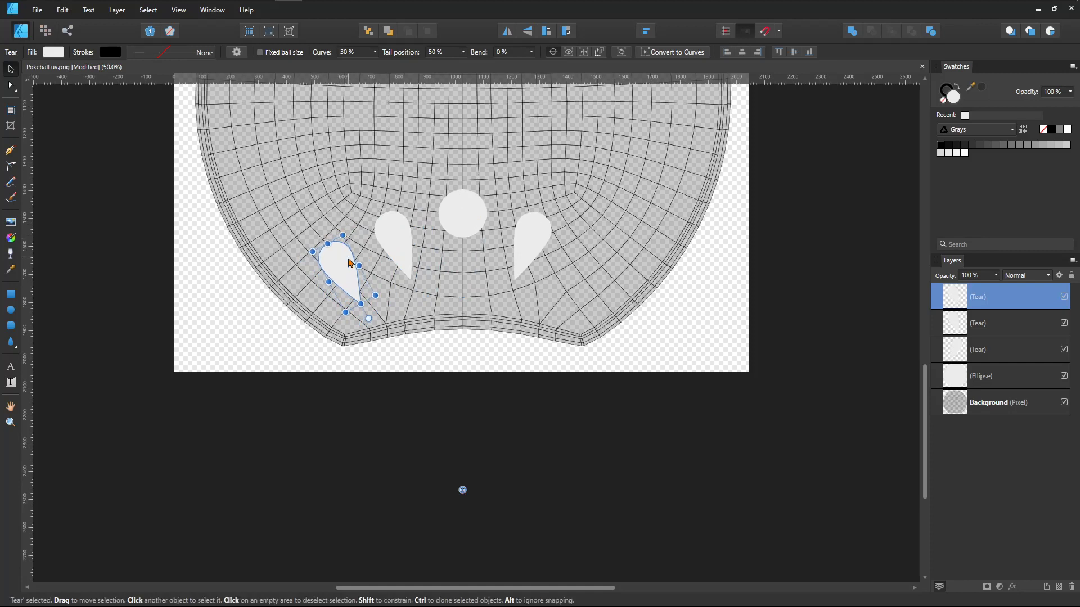
click(335, 513)
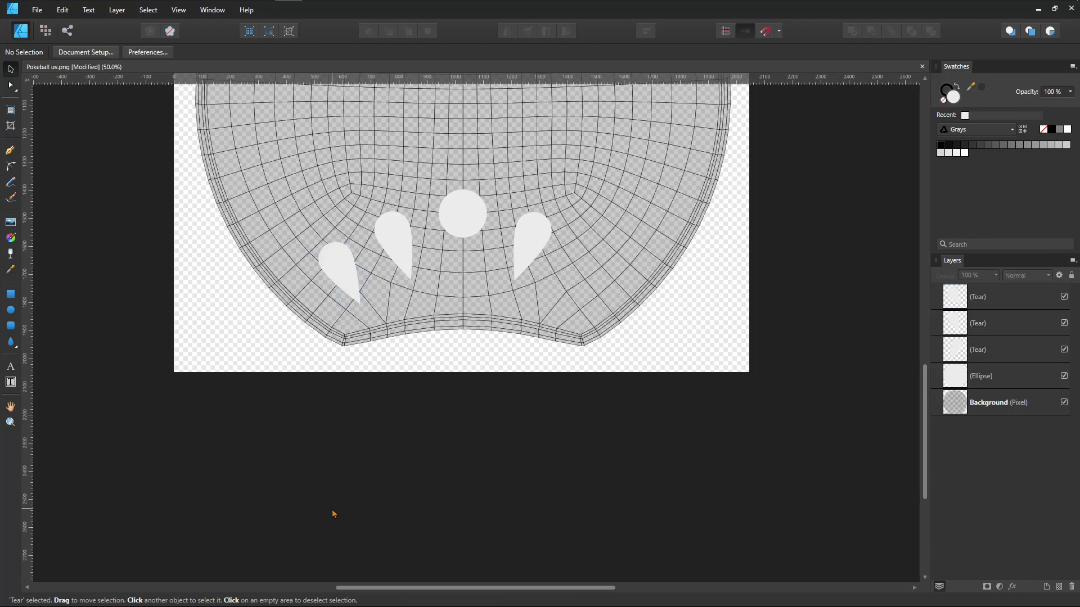
Duplicate the outer left teardrop and place the copy in the mirrored position on the outer right.
click(342, 278)
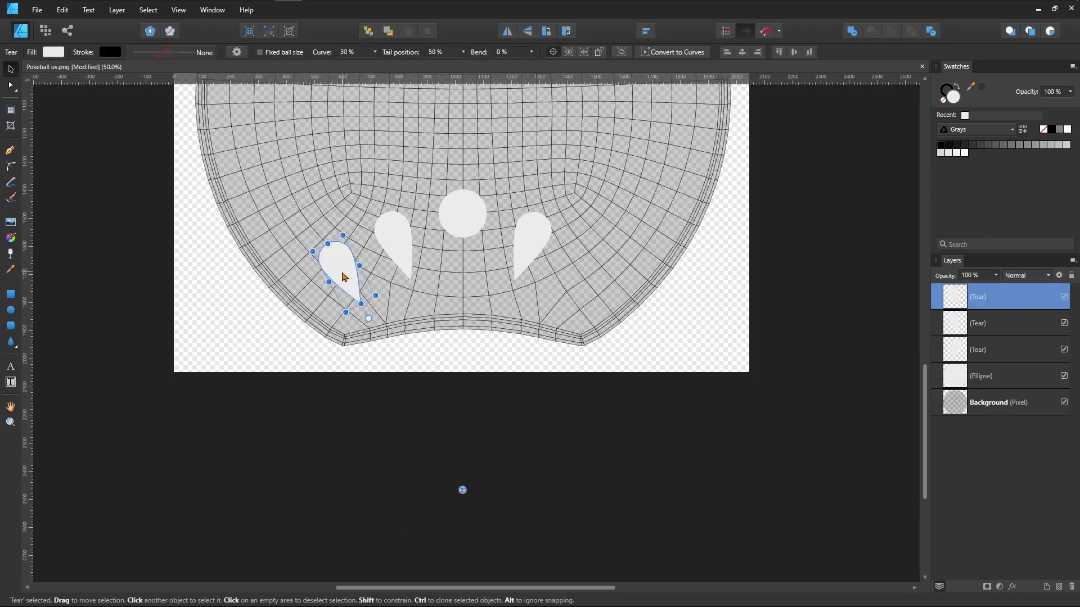
key(ctrl+j)
drag(344, 275, 616, 265)
key(ctrl+z)
click(631, 367)
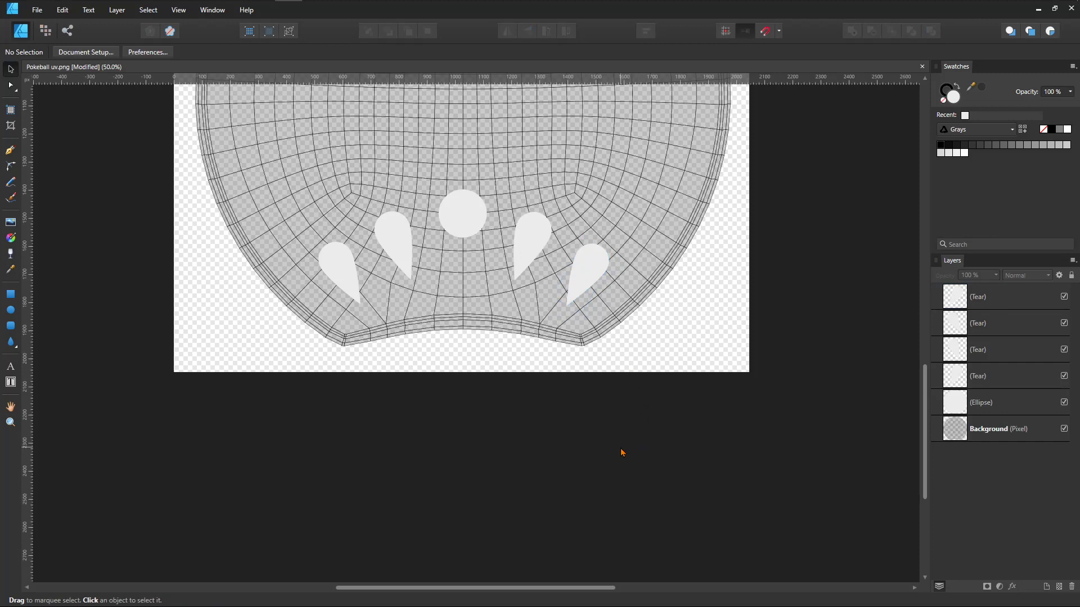
scroll(558, 409, up, 2)
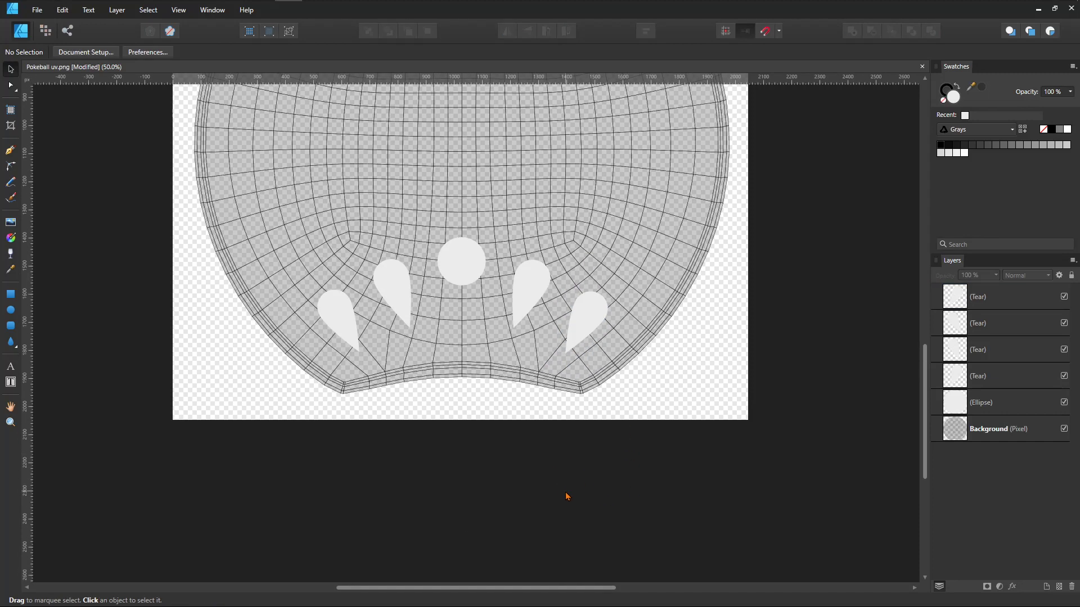
key(z)
alt+click(532, 441)
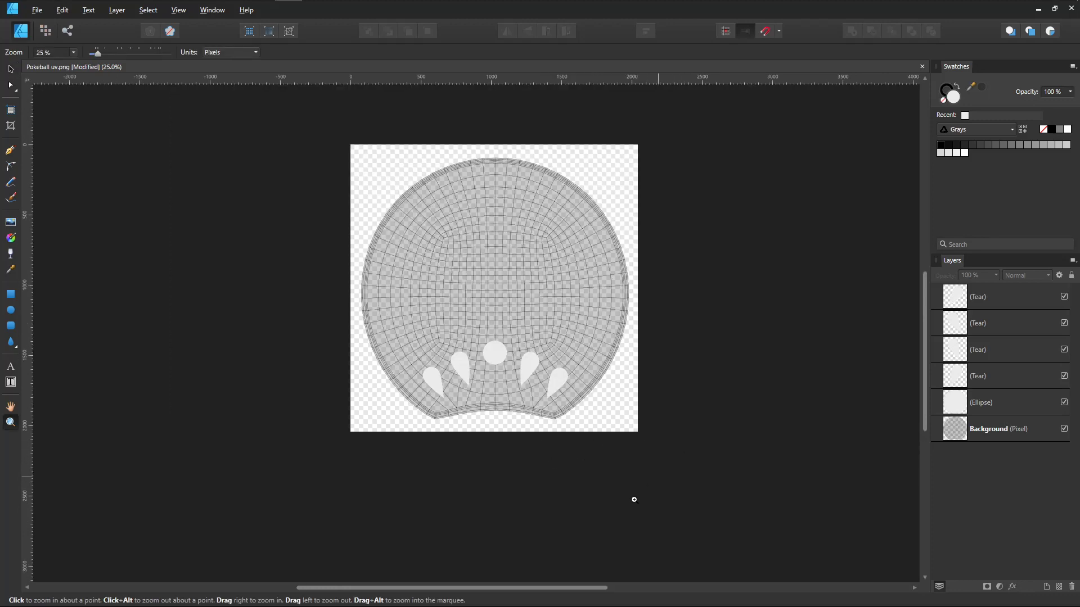
scroll(634, 500, up, 1)
key(v)
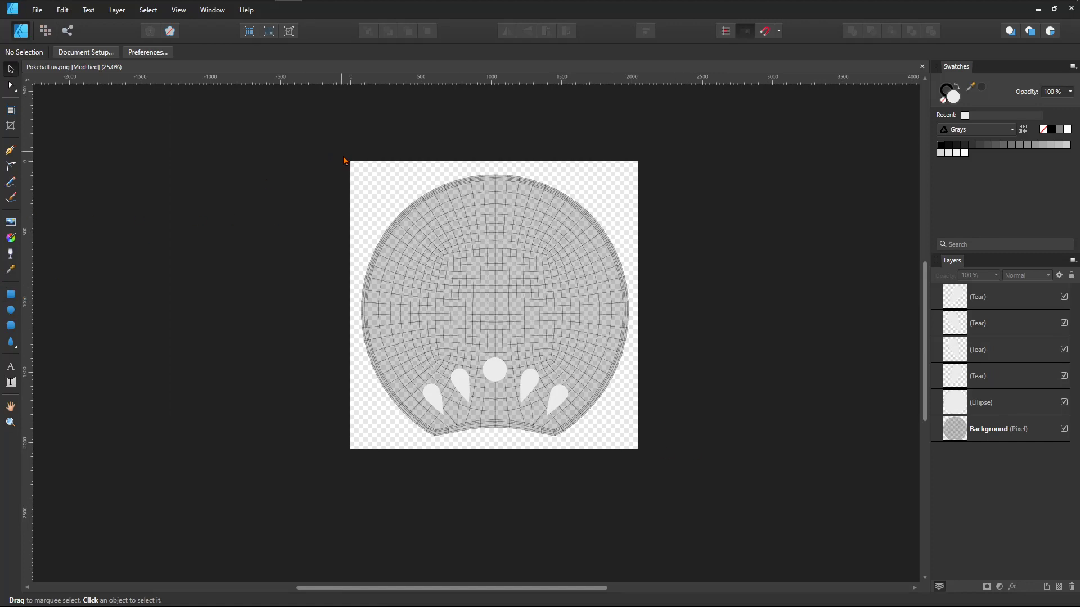
Draw a black rectangle covering the whole canvas and place its layer between the circle and the Background.
click(11, 295)
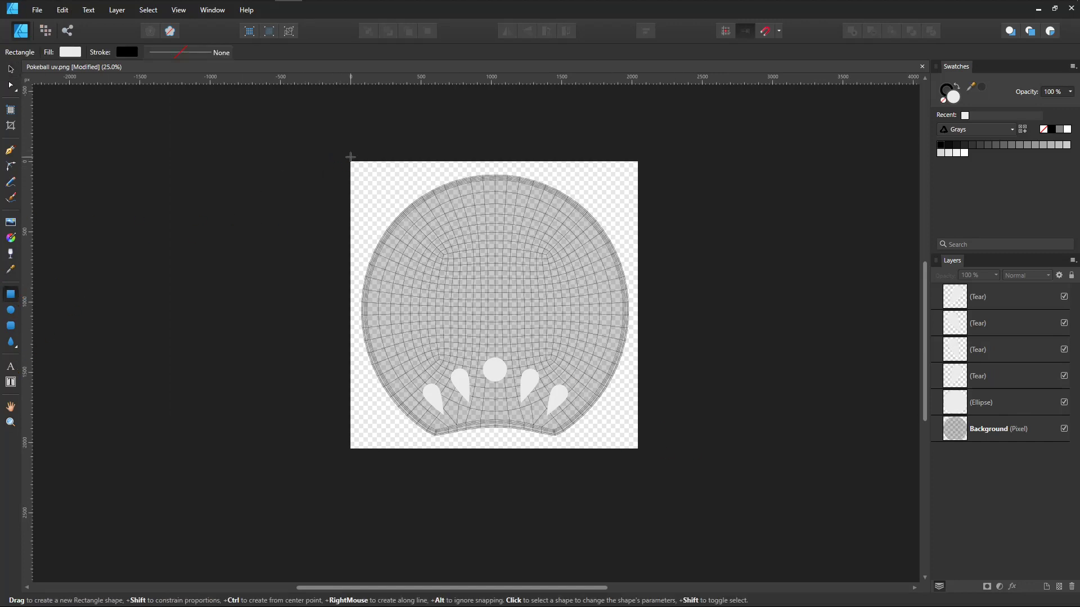
drag(350, 157, 649, 458)
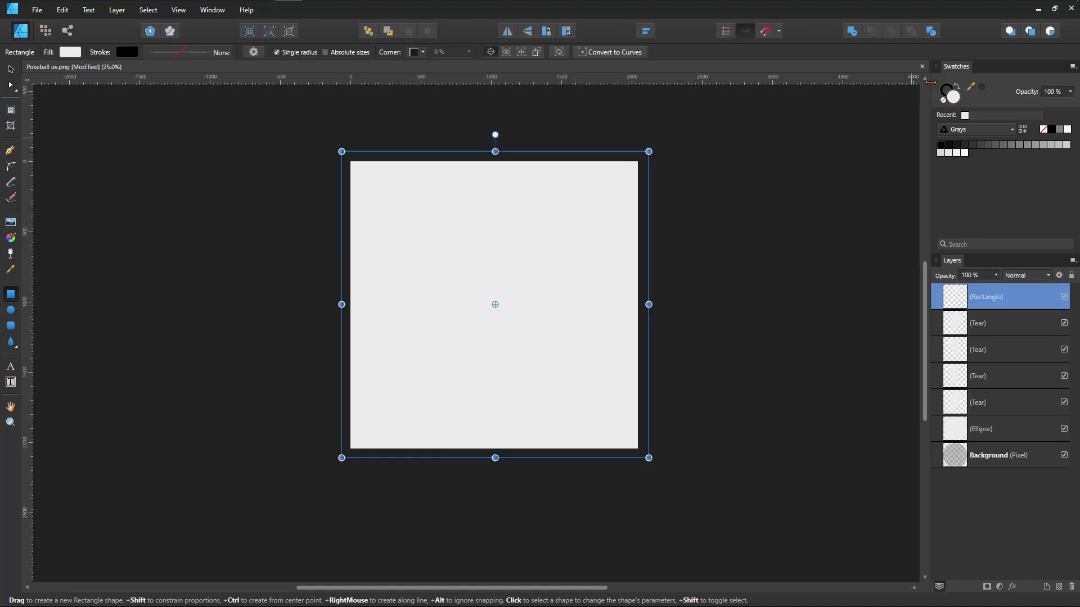
click(1051, 129)
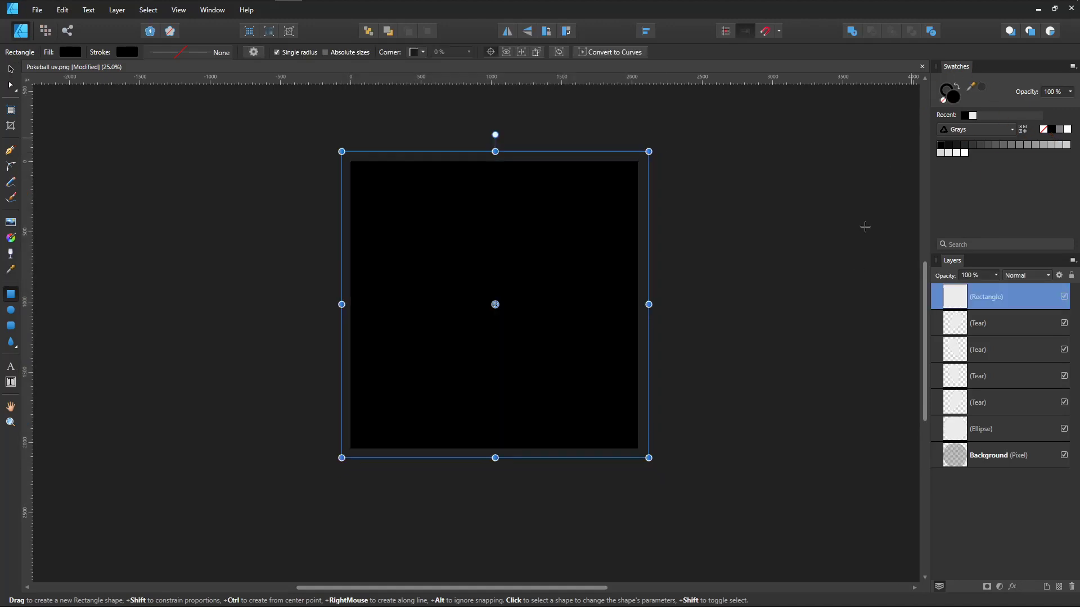
drag(955, 309, 961, 445)
Fill the four teardrops and the circle with pure white and deselect them.
click(979, 301)
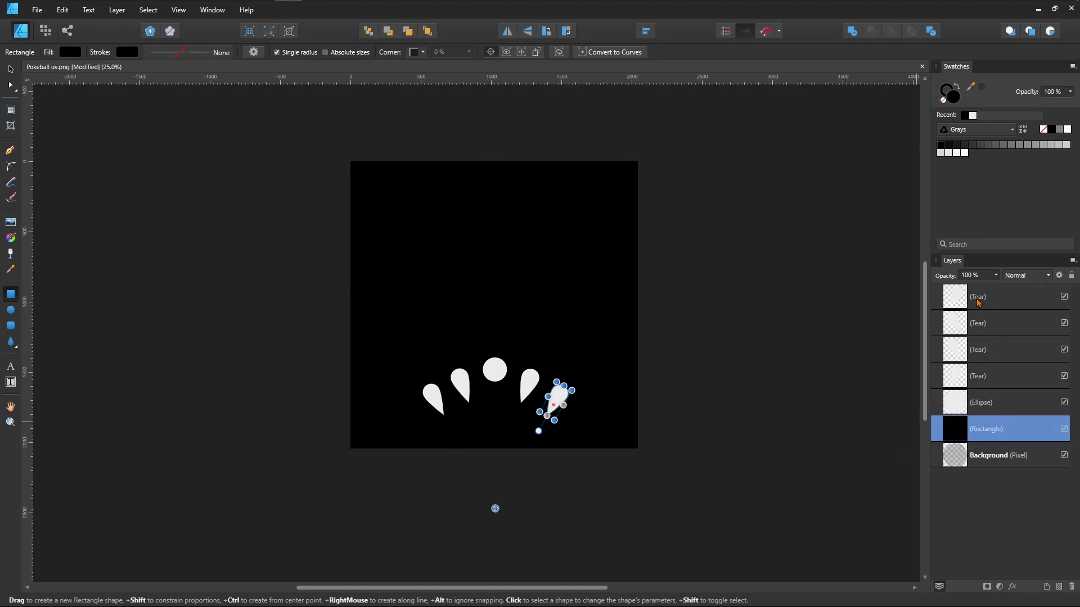
shift+click(985, 401)
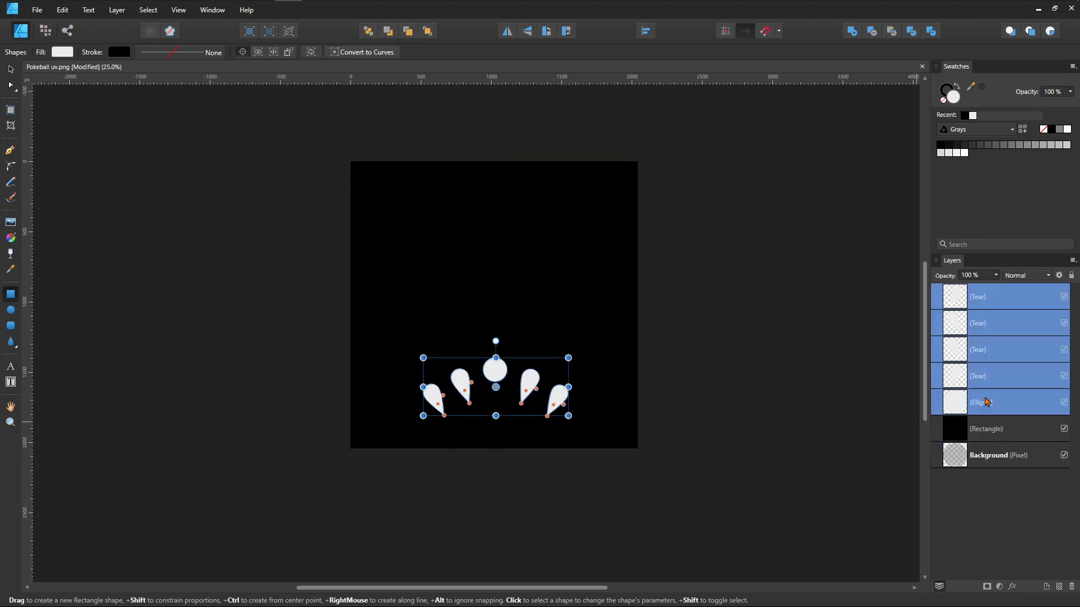
click(1070, 131)
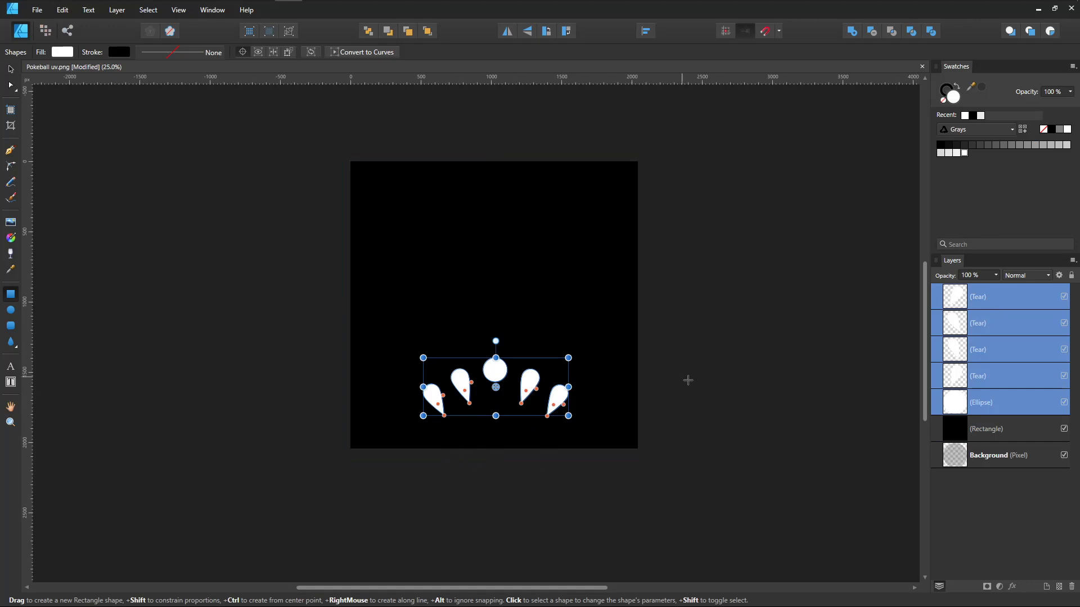
click(11, 69)
click(779, 371)
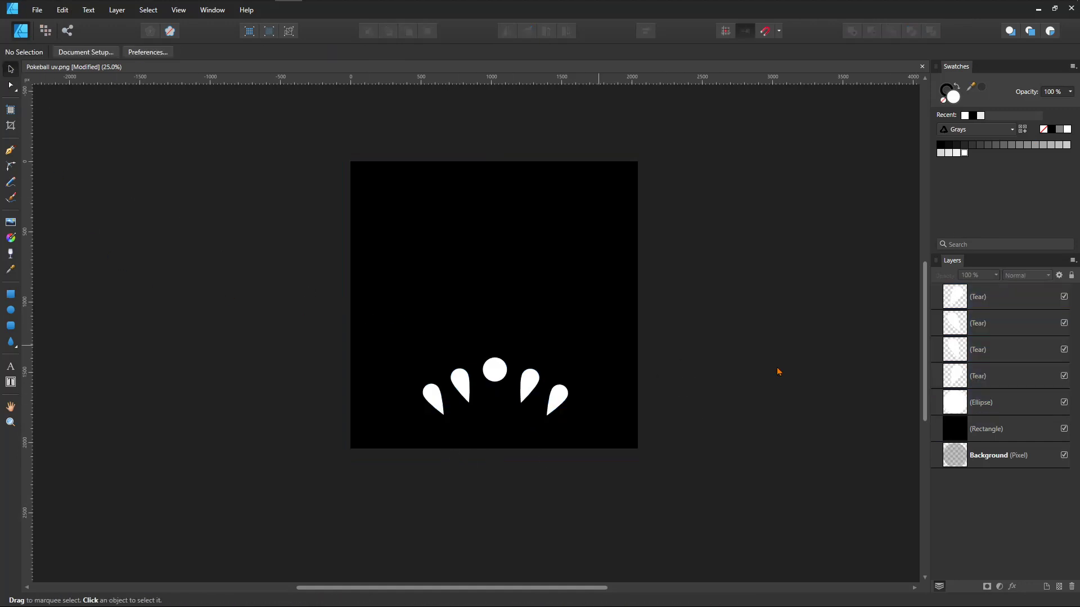
Hide the circle layer and save the document flattened to Pokeball uv.png.
click(1063, 402)
key(ctrl+s)
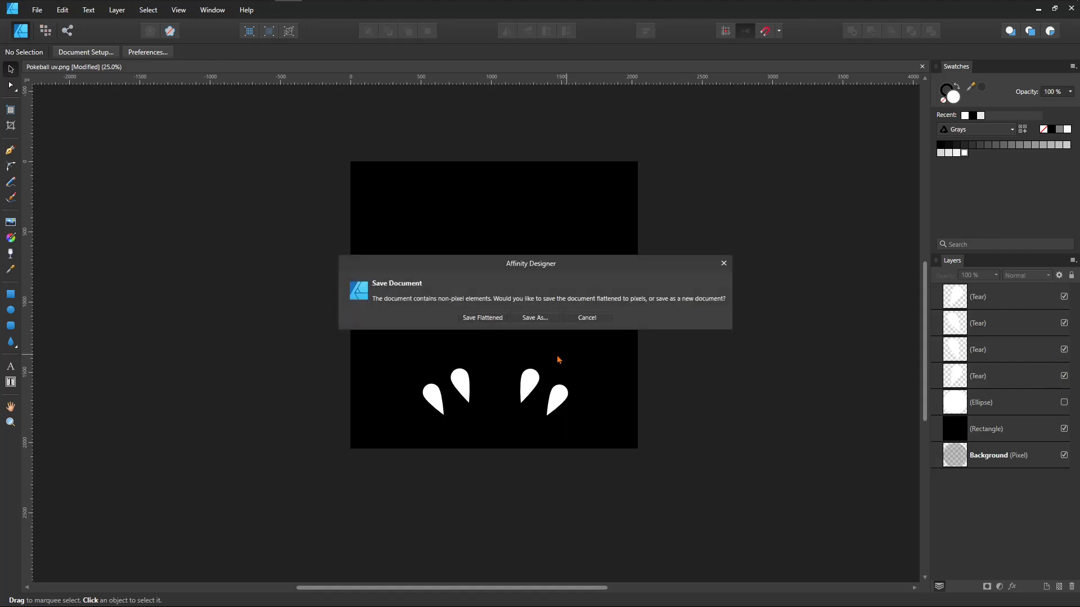
click(483, 318)
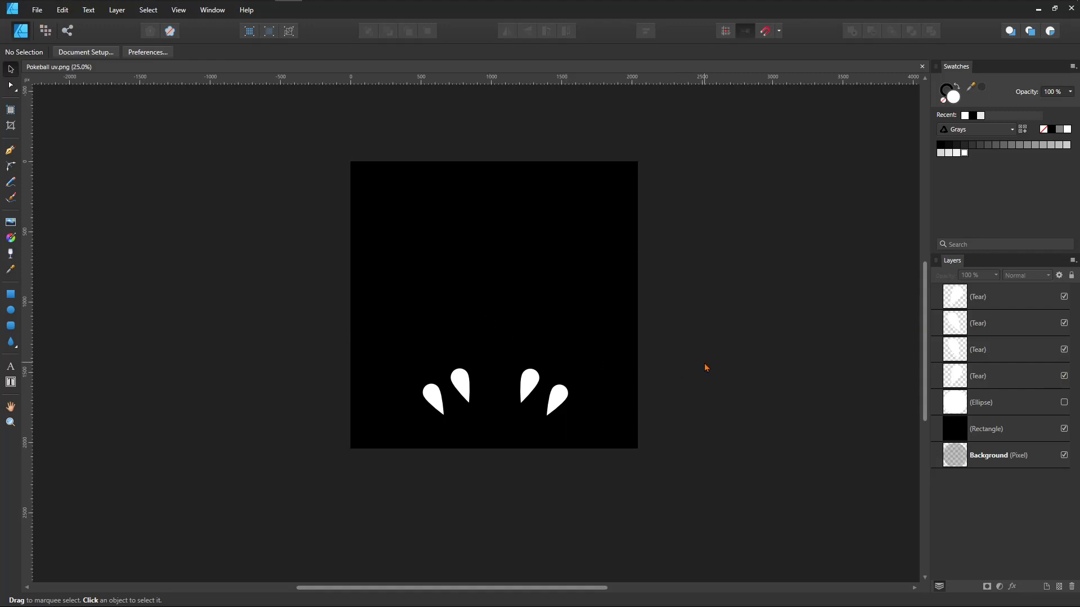
Hide the four teardrop layers and show the circle layer again over the black background.
click(1064, 376)
click(1063, 349)
click(1063, 323)
click(1064, 296)
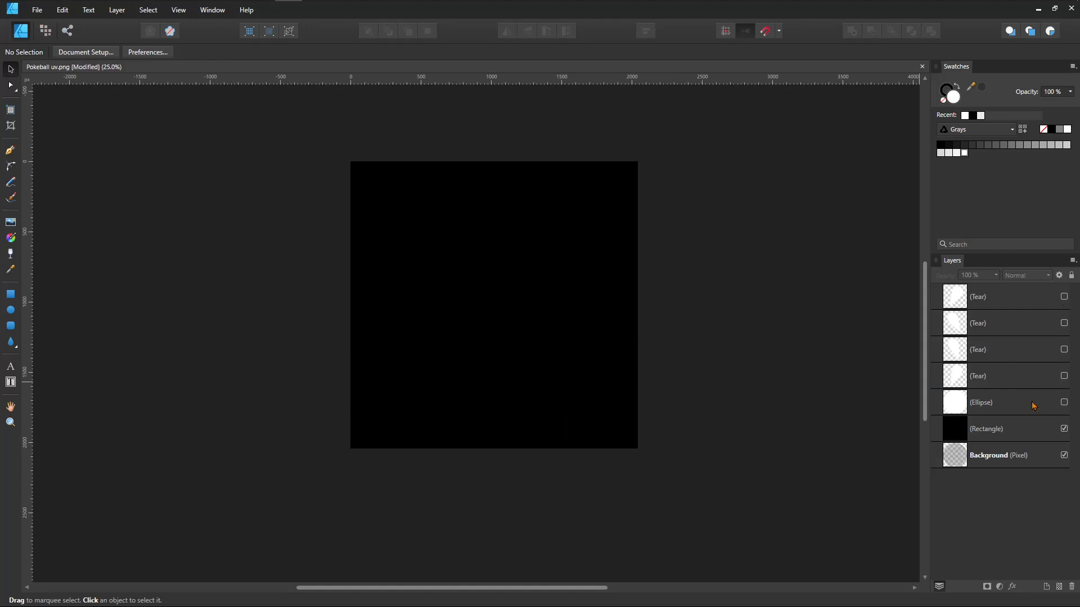
click(1064, 402)
Export the circle-only design as a PNG named Pokeball uv2.png in the Friend Ball folder.
click(36, 10)
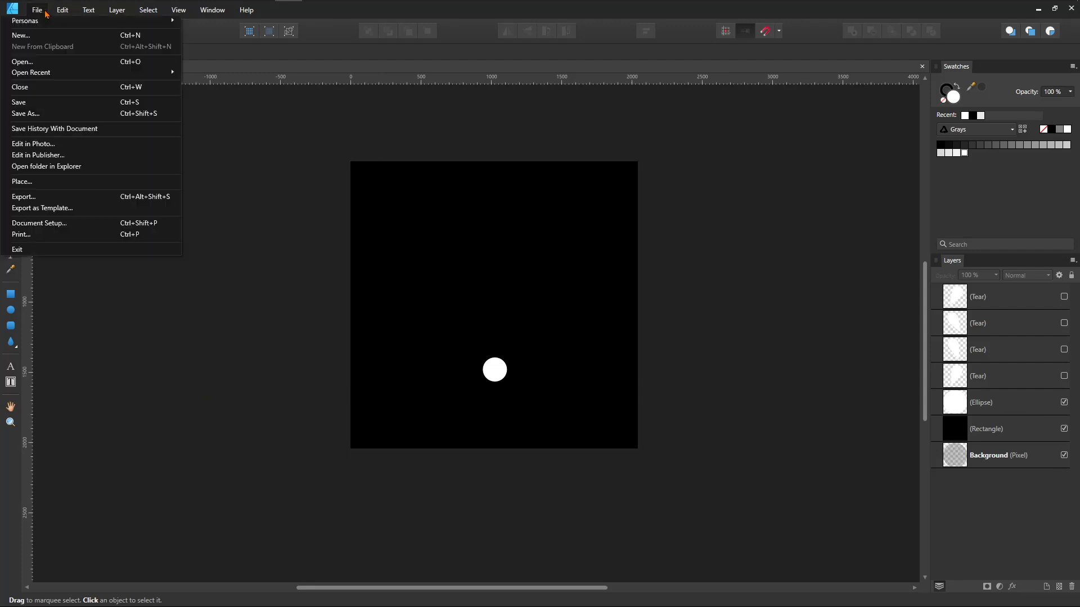
click(45, 198)
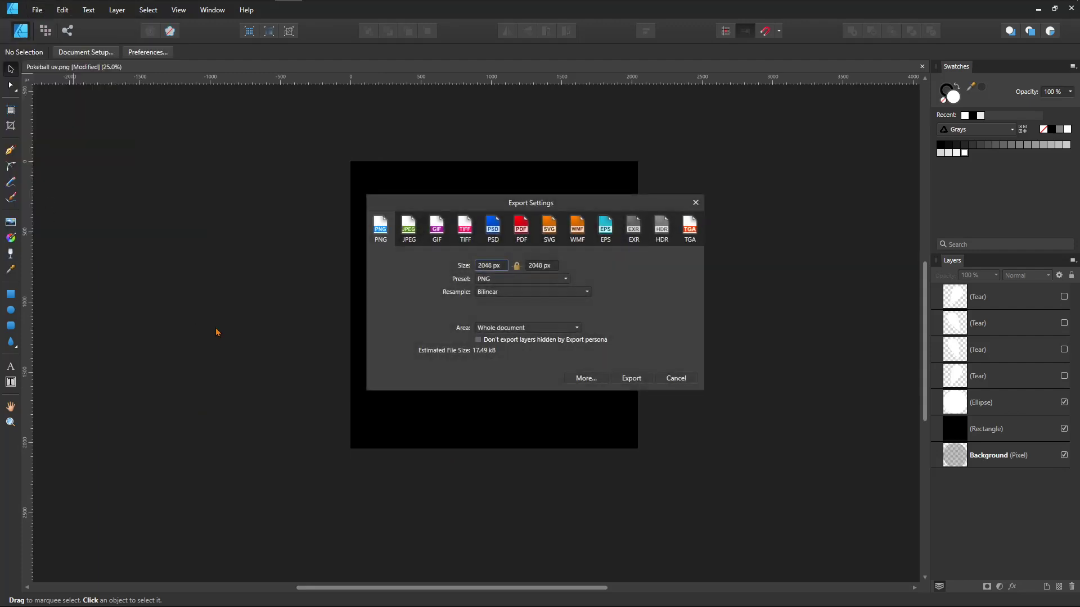
click(631, 378)
click(112, 246)
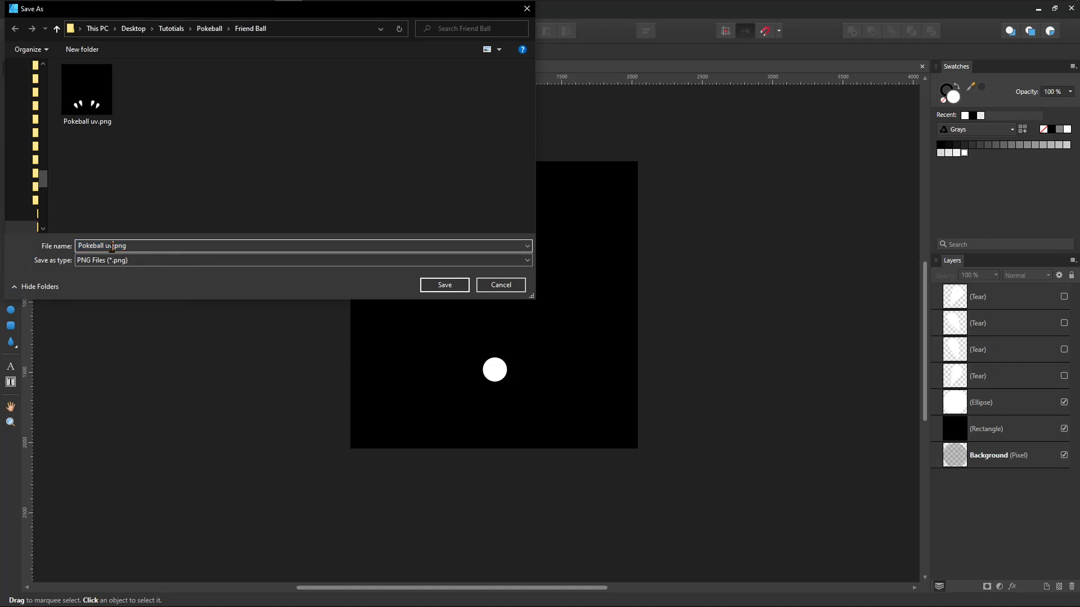
click(444, 284)
Switch to Blender and open the Shading workspace for the Pokeball.
click(1038, 9)
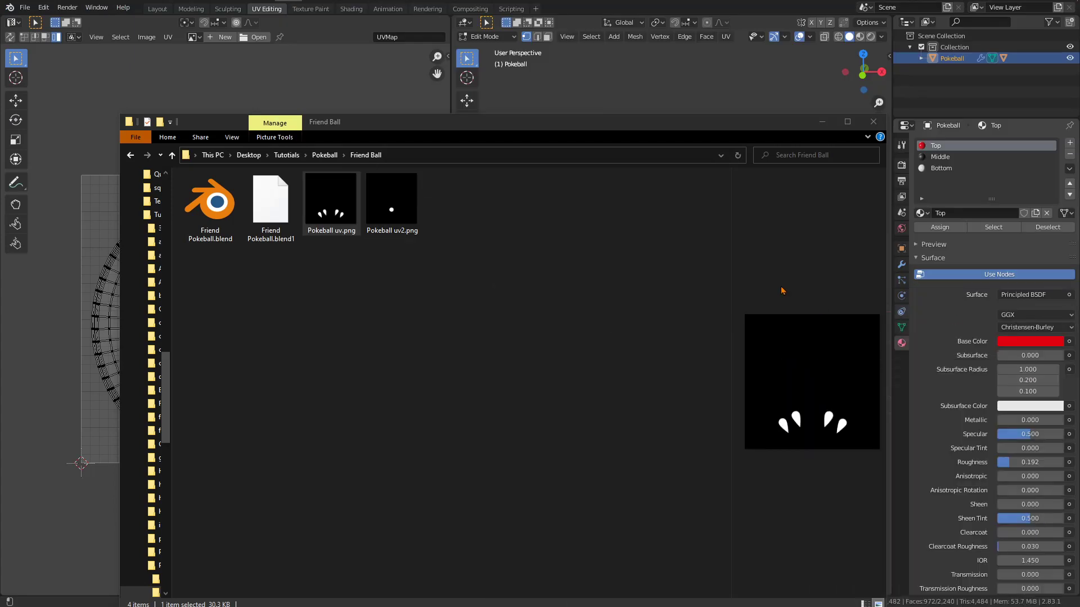
click(822, 121)
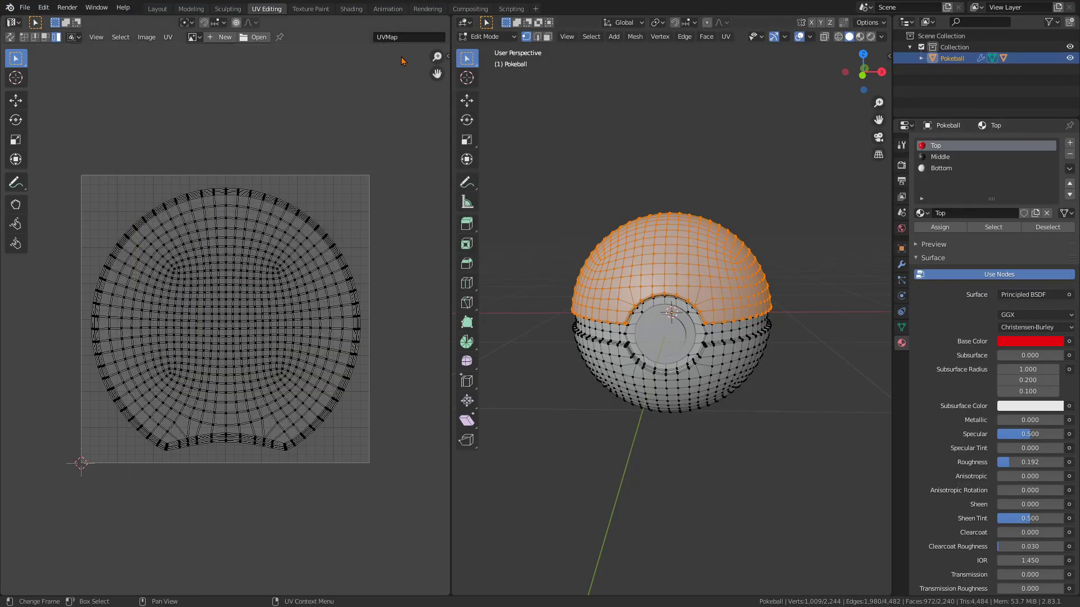
click(351, 9)
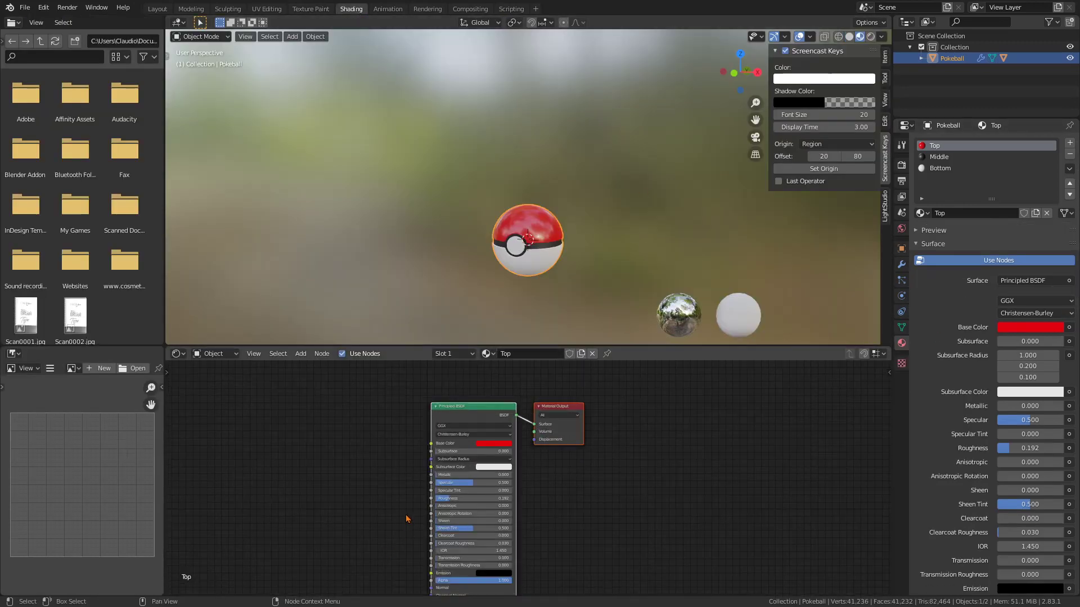
Add linked Texture Coordinate, Mapping and Image Texture nodes to the Base Color of the Top material's Principled BSDF.
scroll(406, 516, up, 1)
middle_drag(406, 516, 466, 524)
scroll(581, 509, up, 3)
scroll(466, 524, up, 1)
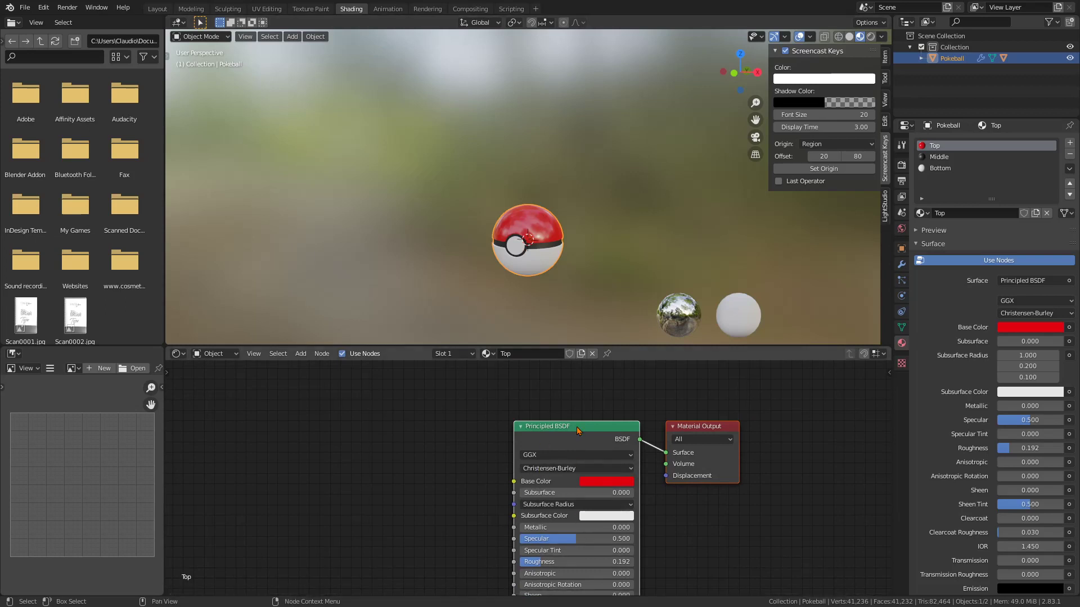
middle_drag(417, 492, 413, 404)
click(522, 479)
key(ctrl+t)
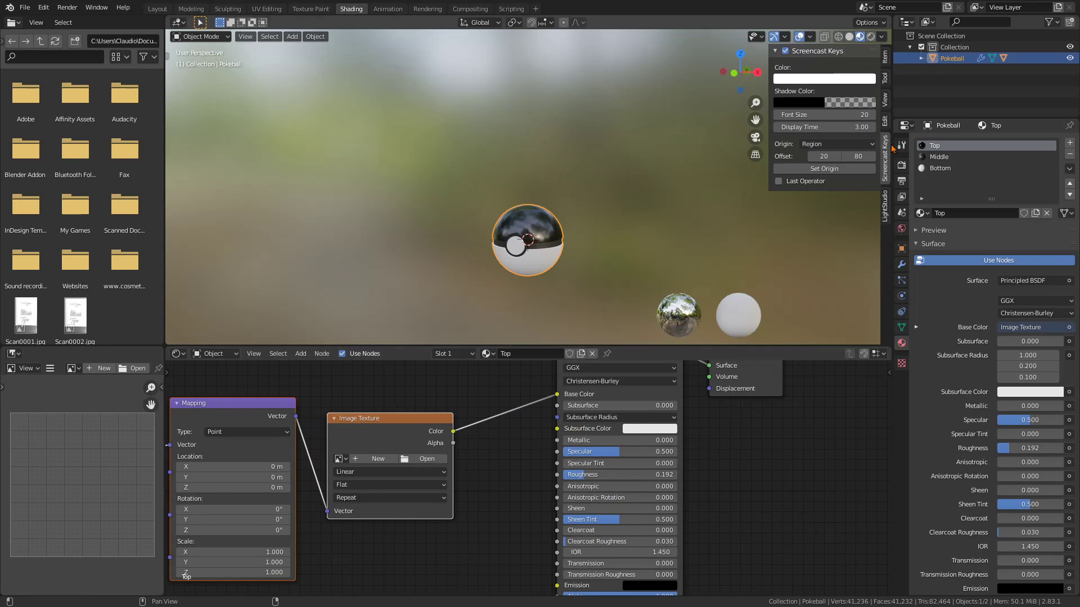
Set the Screencast Keys origin to the 3D viewport and enlarge the node editor upwards, keeping the ball in view.
click(826, 171)
click(370, 173)
scroll(454, 272, down, 4)
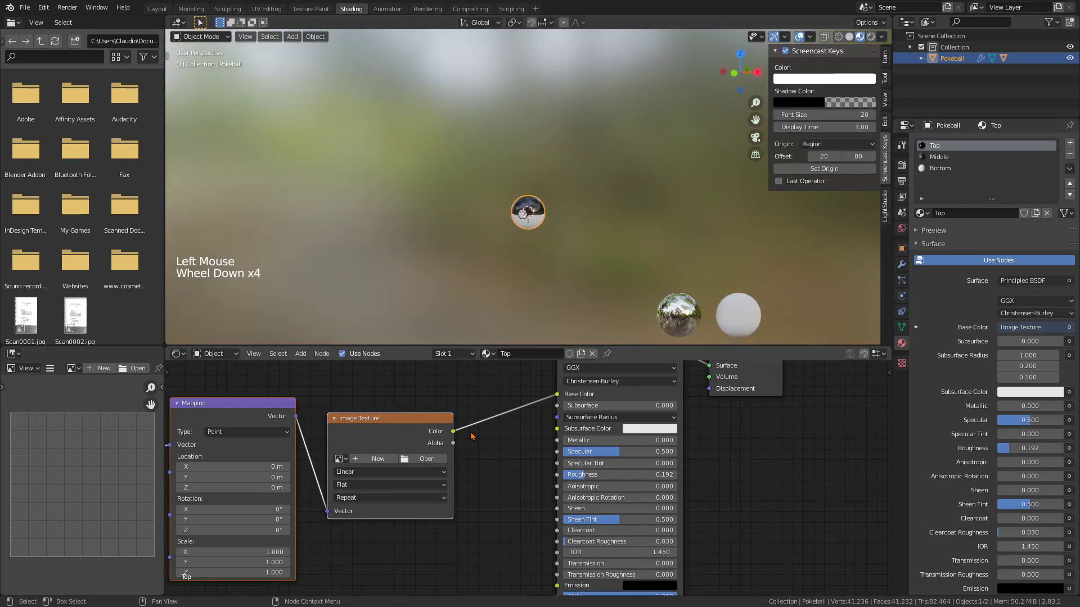
scroll(543, 279, up, 6)
scroll(543, 279, up, 1)
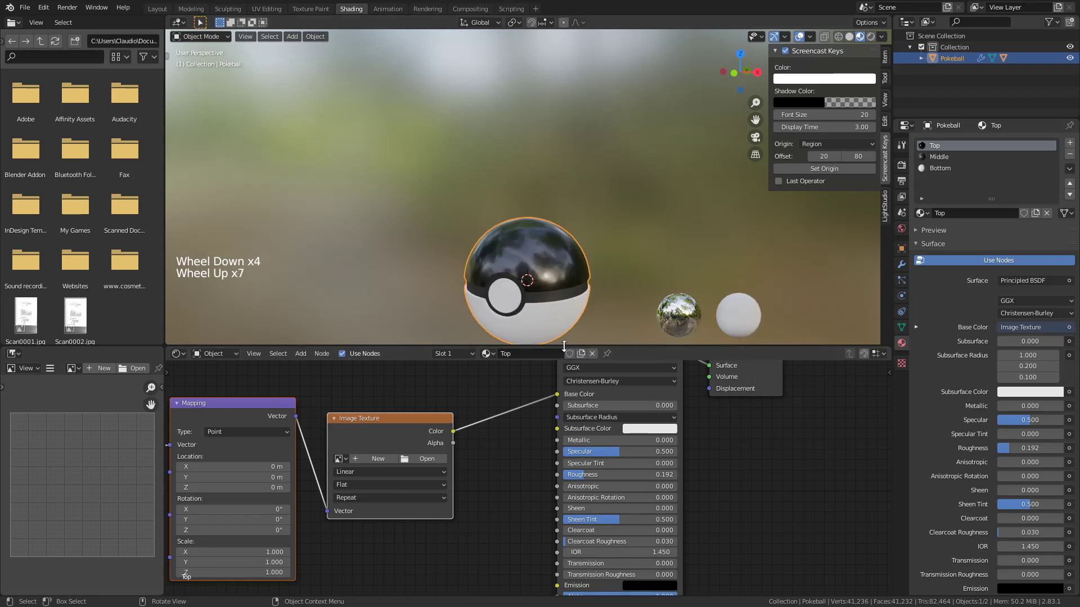
drag(560, 346, 559, 182)
shift+middle_drag(576, 143, 555, 82)
middle_drag(478, 376, 686, 397)
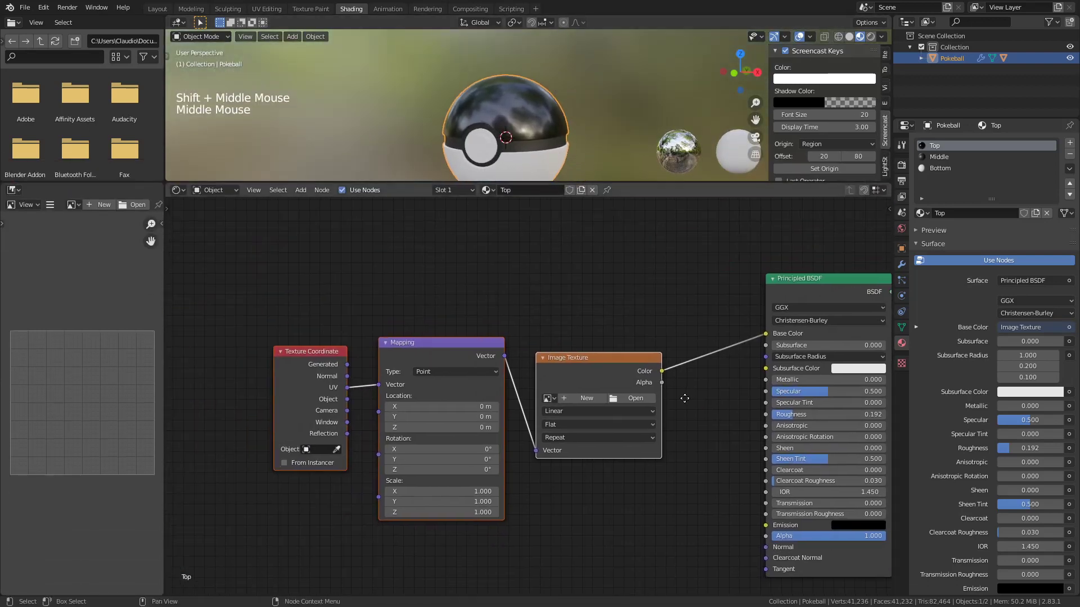
Move the three texture nodes away from the Principled BSDF and load Pokeball uv.png into the Image Texture node.
drag(610, 275, 332, 438)
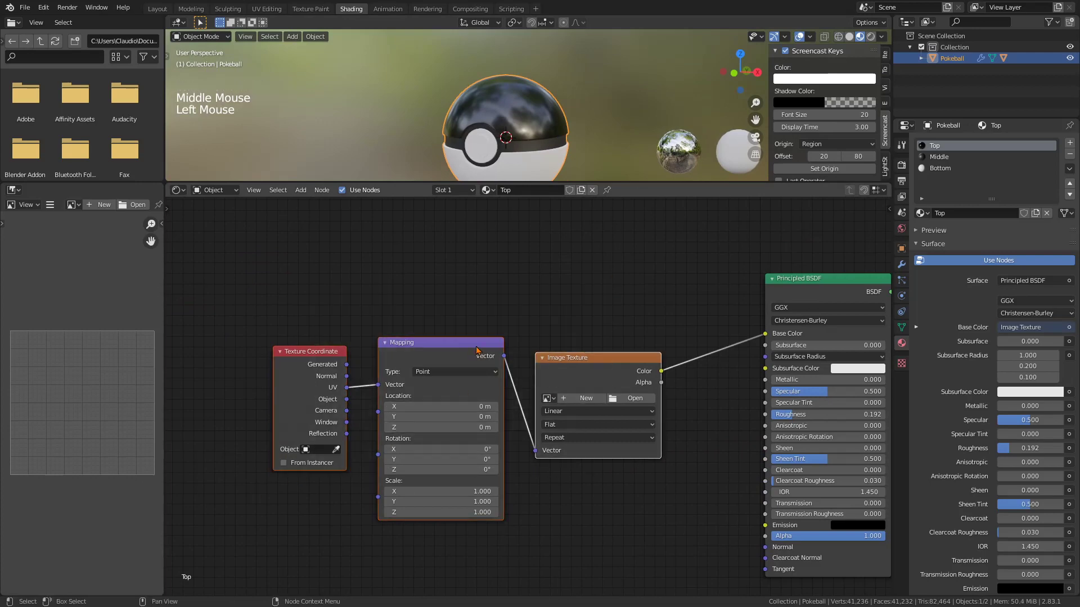
drag(477, 347, 316, 354)
drag(471, 411, 505, 420)
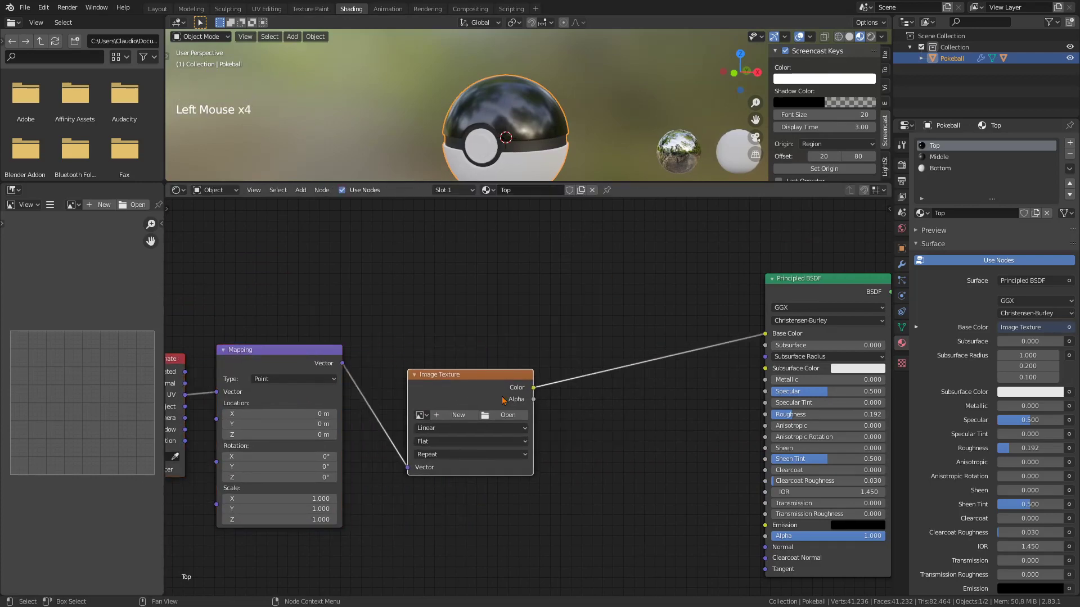
click(505, 418)
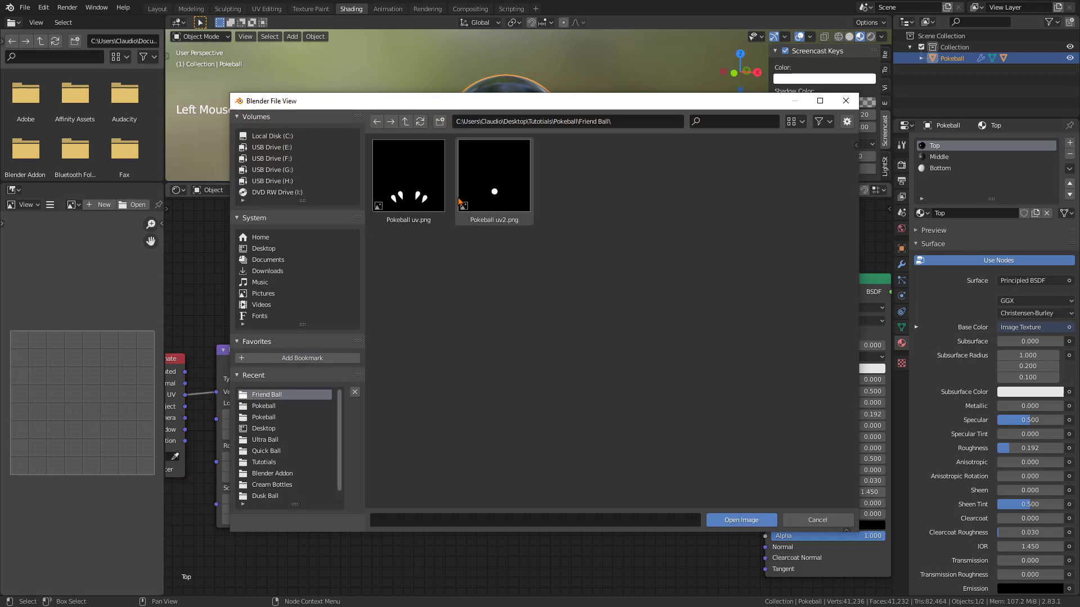
click(406, 191)
click(725, 520)
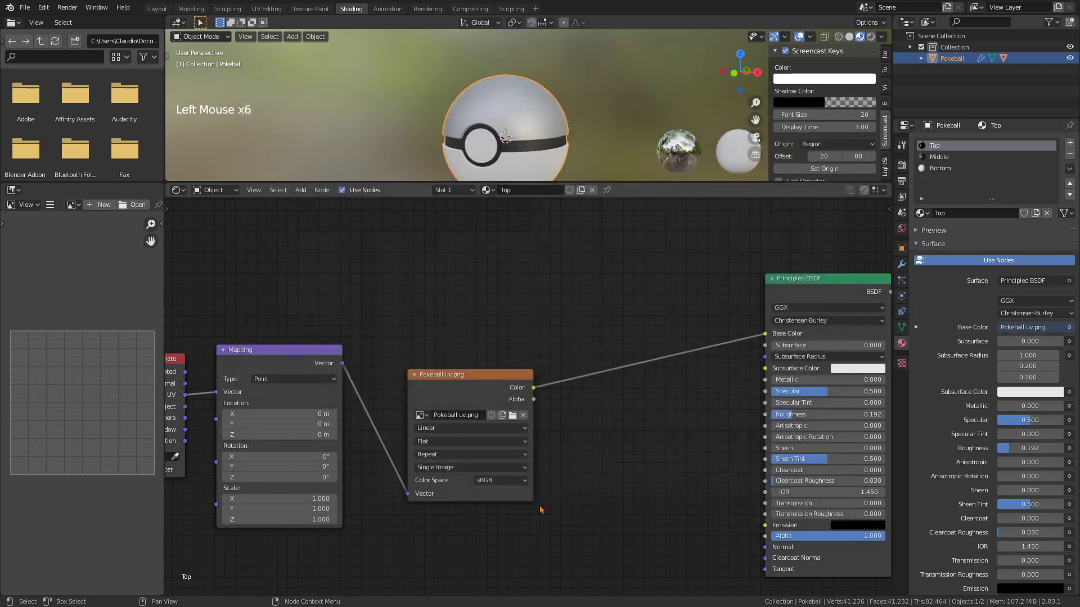
Duplicate the Image Texture node above the original and connect the copy's Vector input to the Mapping node.
click(471, 373)
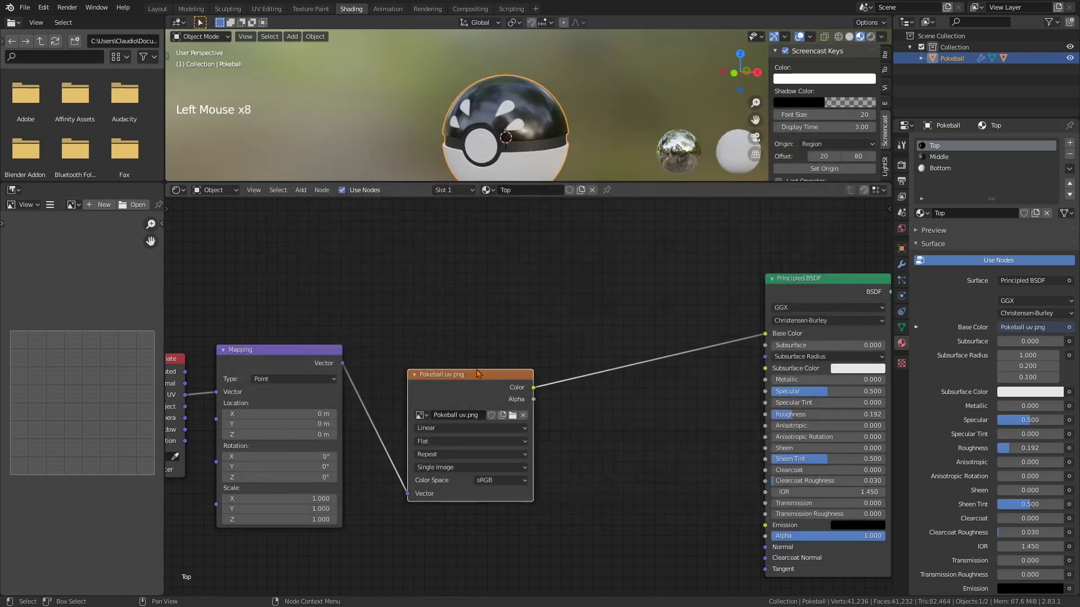
key(shift+d)
click(477, 233)
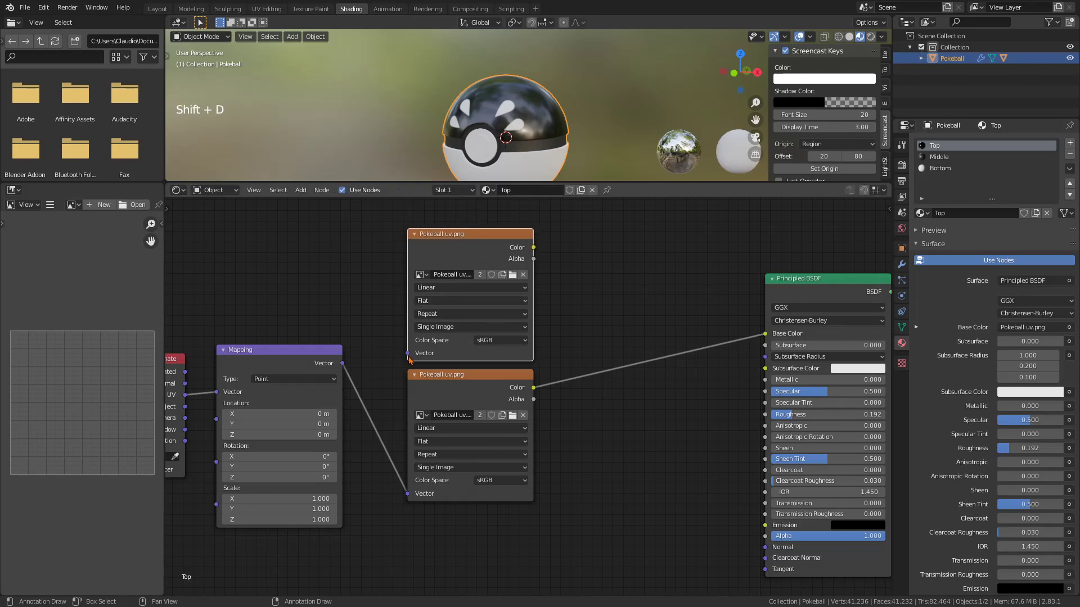
drag(408, 354, 343, 363)
Try to load Pokeball uv2.png into the upper Image Texture node.
scroll(496, 384, up, 1)
middle_drag(496, 385, 462, 449)
click(478, 325)
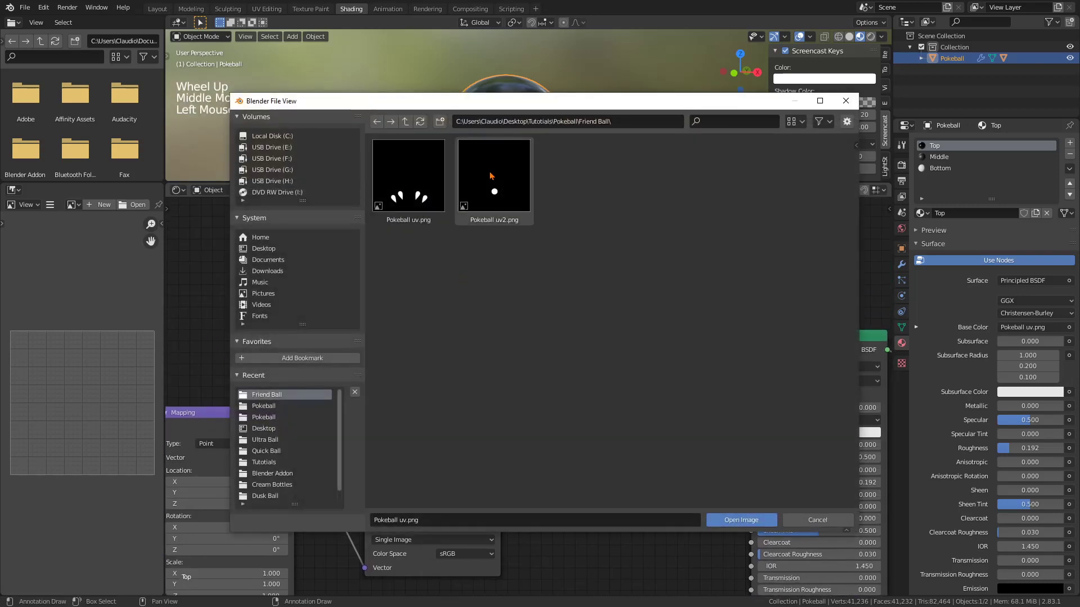
click(741, 520)
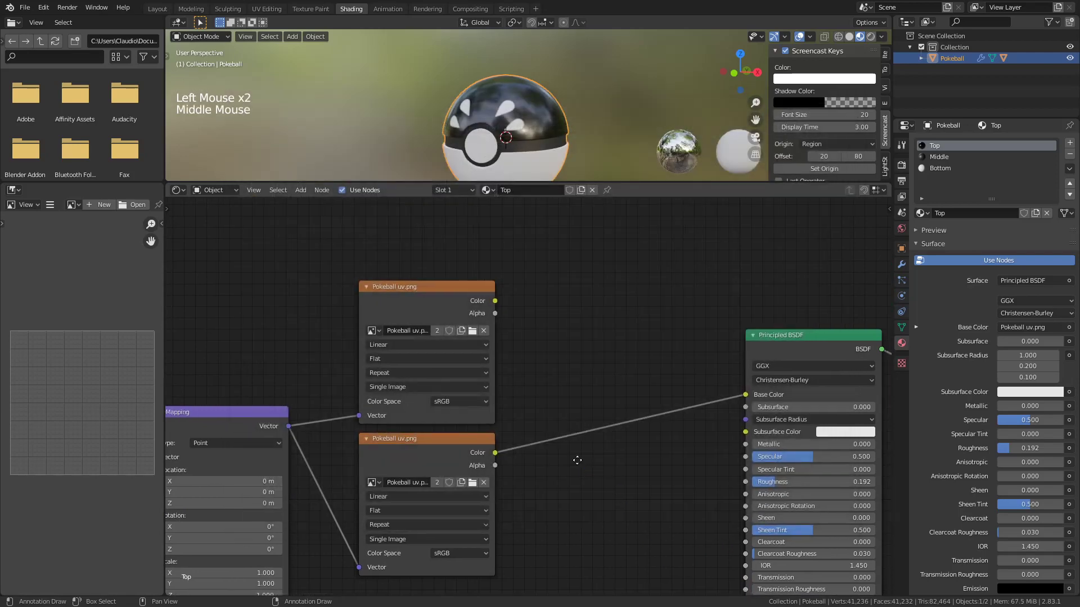
Move the Principled BSDF and Material Output nodes away from the two image textures to make room between them.
middle_drag(577, 461, 536, 452)
drag(609, 287, 802, 388)
drag(680, 337, 774, 337)
drag(208, 347, 195, 348)
drag(393, 265, 271, 513)
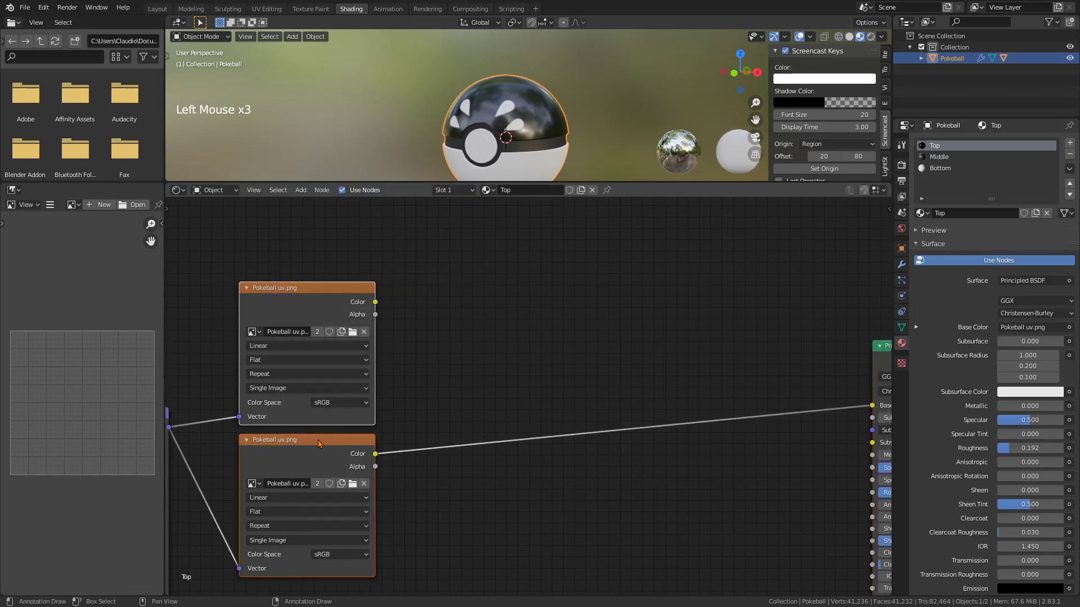
drag(319, 439, 271, 440)
click(433, 389)
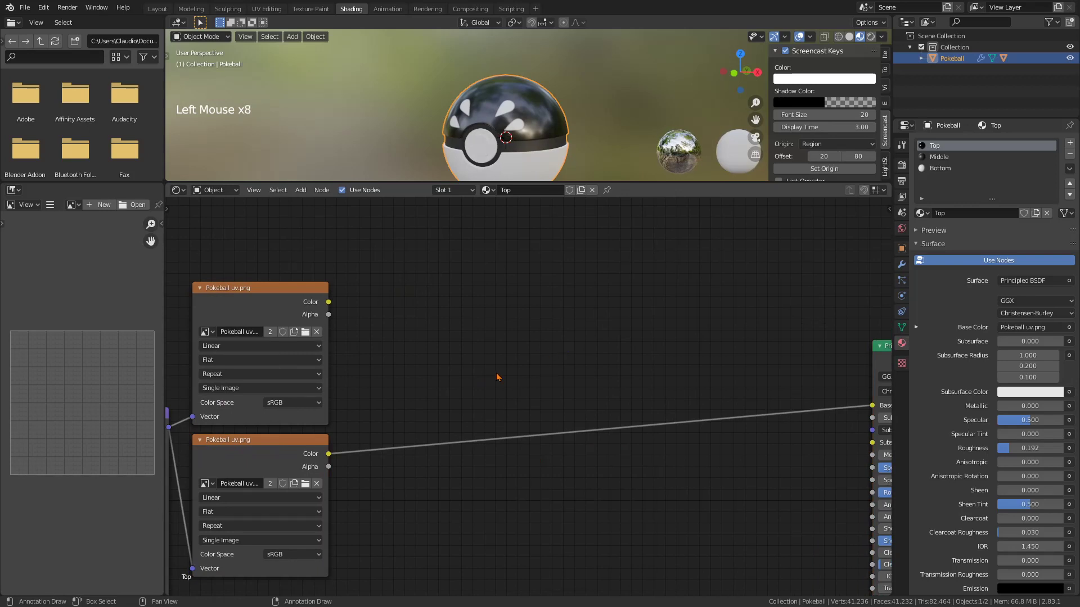
Add a MixRGB node above the link, just before the Principled BSDF.
key(shift+a)
mouse_move(498, 374)
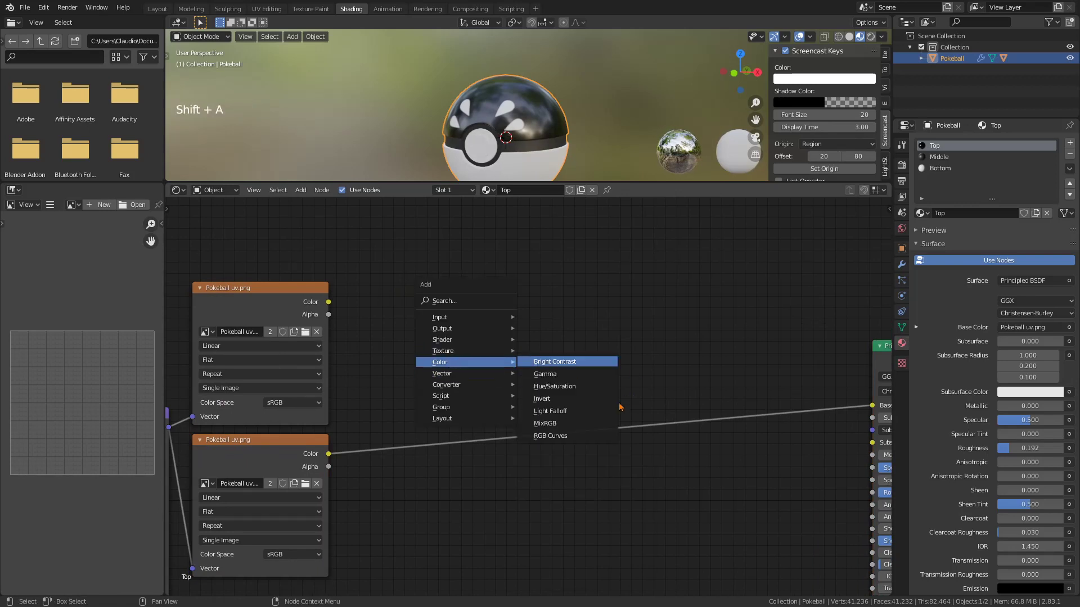
click(591, 423)
click(647, 282)
Insert a ColorRamp node into the link between the lower image texture and the Principled BSDF's Base Color.
click(495, 390)
key(shift+a)
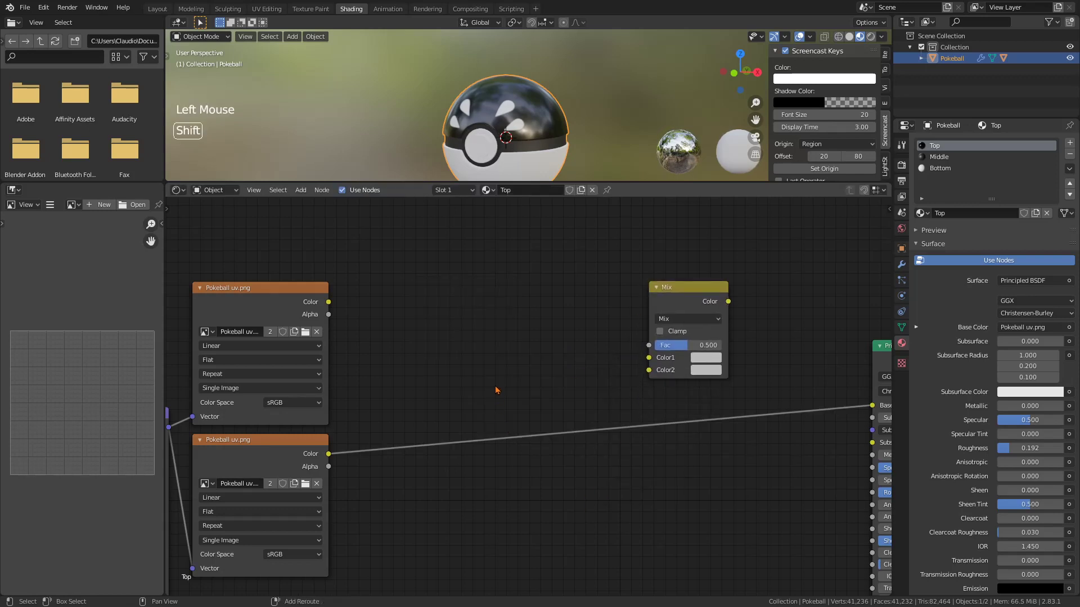
mouse_move(496, 388)
mouse_move(491, 410)
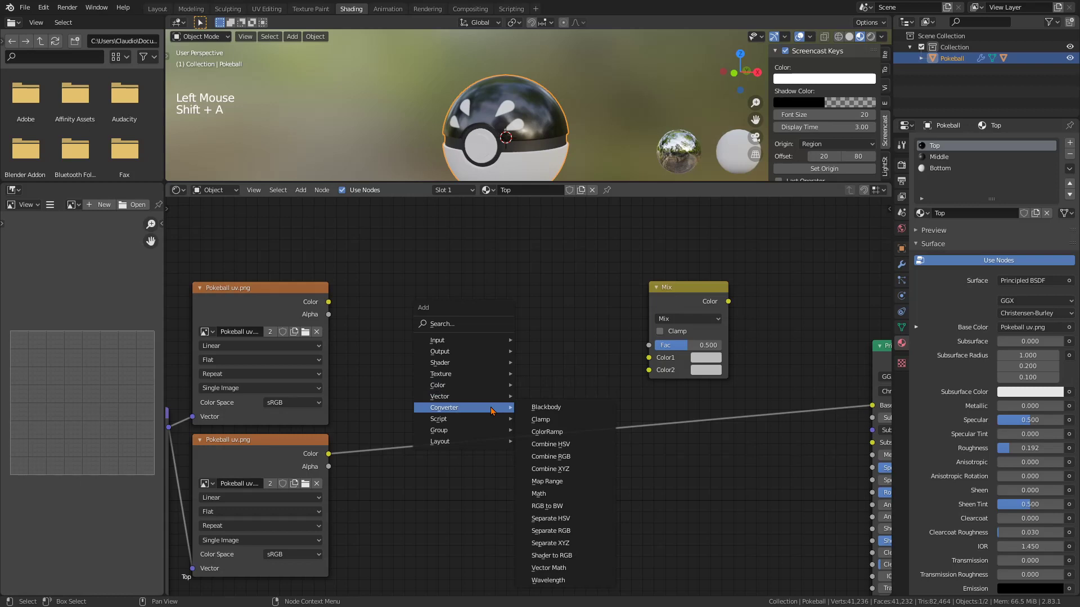
click(540, 432)
click(514, 454)
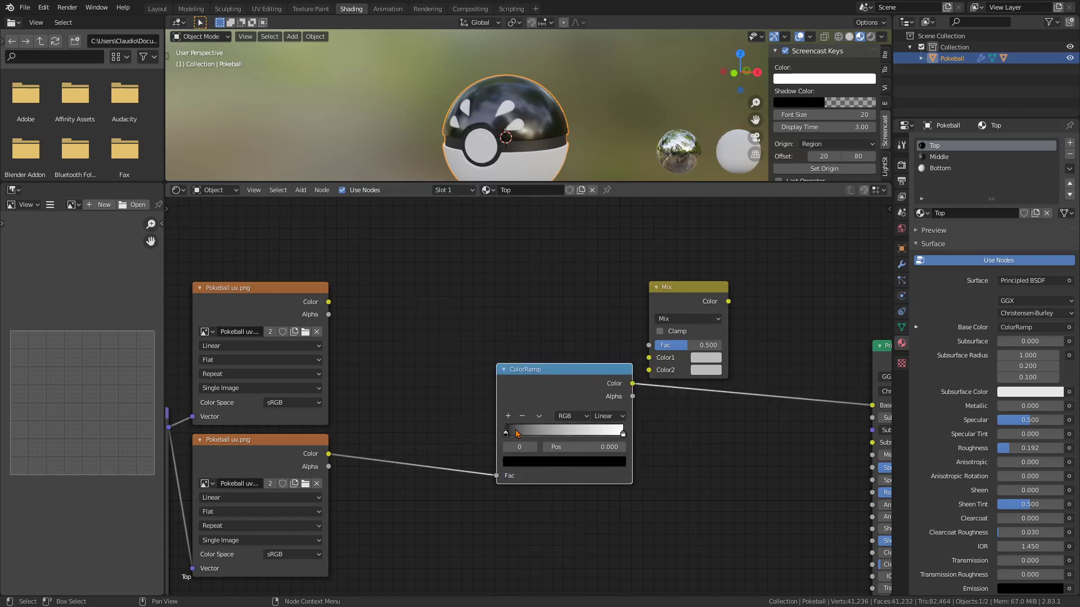
Set the ColorRamp's first stop, at position 0.000, to dark green.
click(524, 462)
mouse_move(602, 345)
mouse_down()
mouse_move(600, 334)
mouse_move(600, 357)
mouse_up()
drag(531, 334, 511, 324)
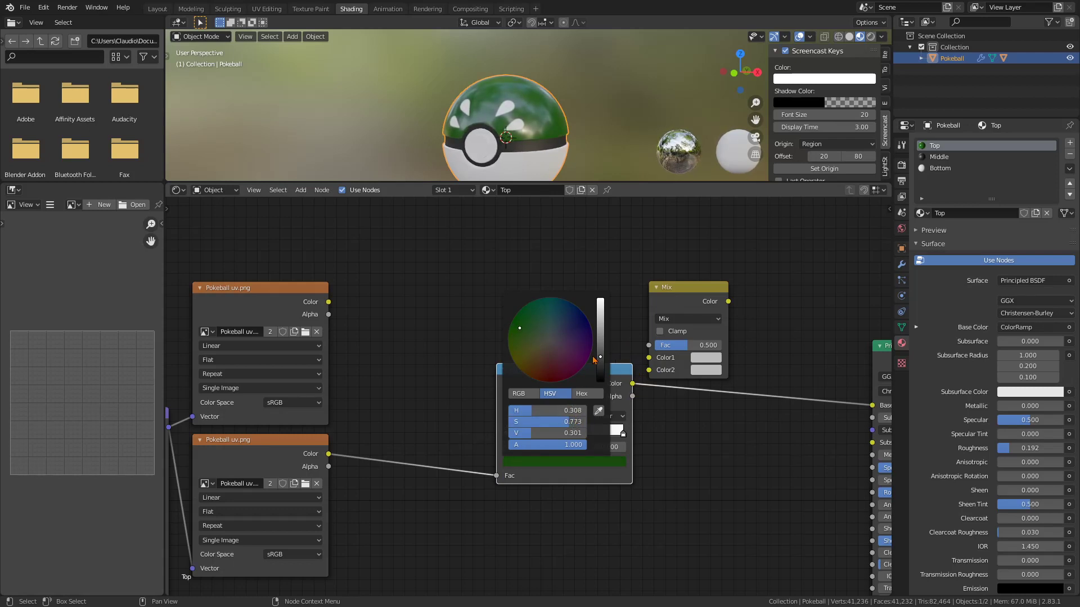
drag(600, 349, 572, 397)
click(645, 402)
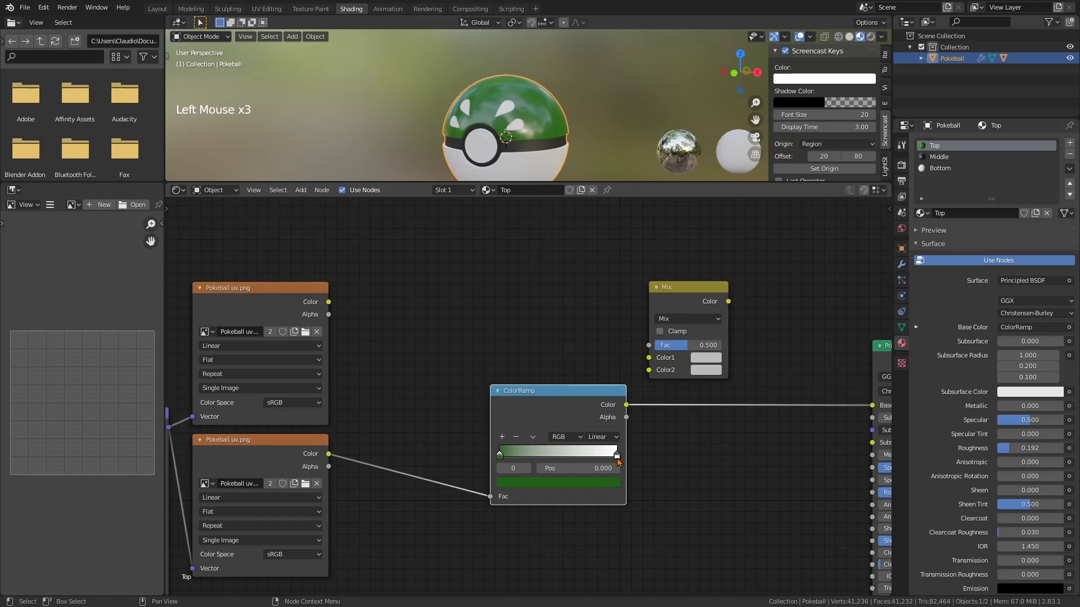
Set the ColorRamp's white stop at position 1.000 to red and move the node lower.
click(577, 490)
click(618, 455)
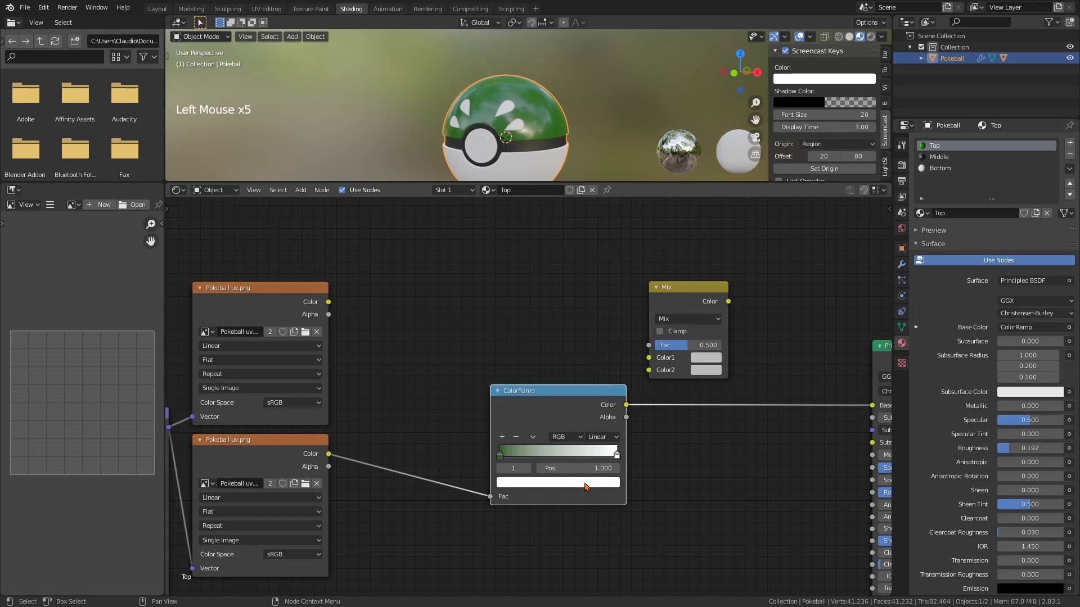
click(585, 484)
drag(550, 392, 581, 449)
click(674, 476)
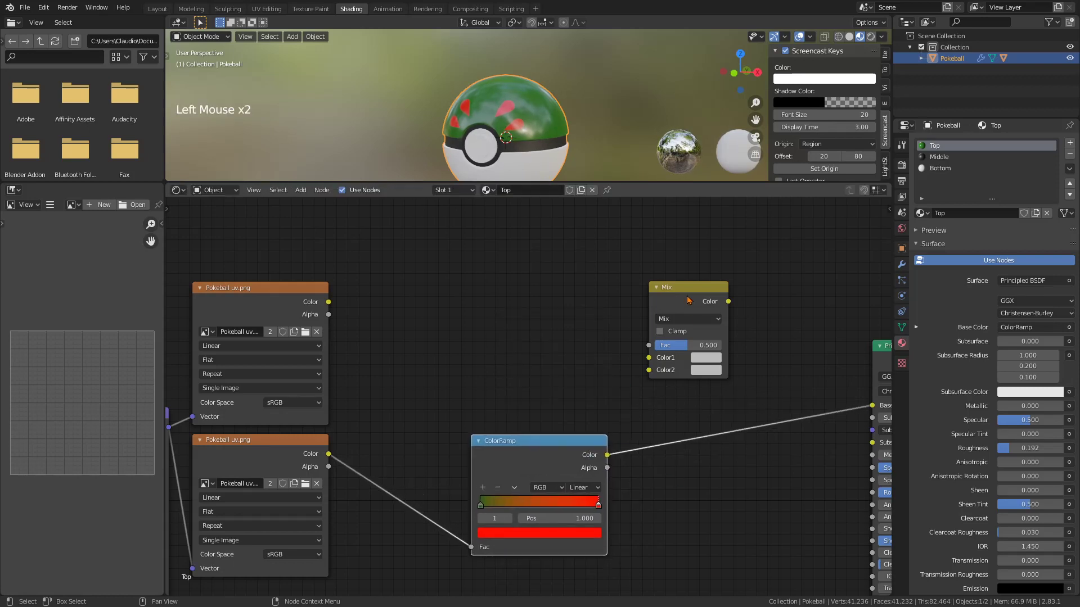
Insert the Mix node between the ColorRamp and the Principled BSDF, with the ColorRamp feeding its Color2 input.
drag(687, 300, 698, 378)
drag(660, 436, 660, 448)
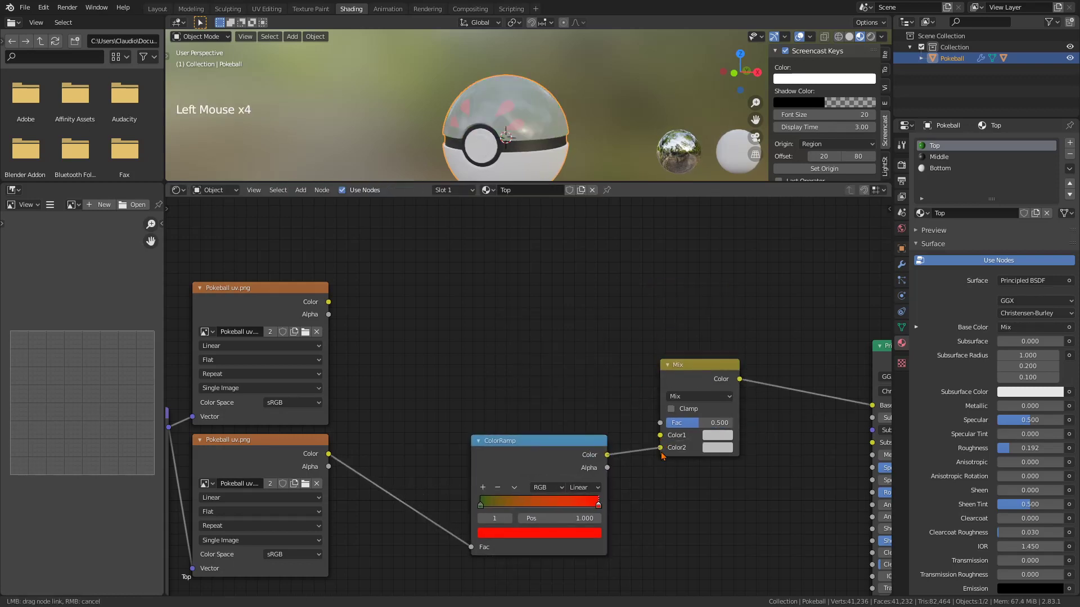
drag(693, 368, 687, 346)
Add an Invert node and link the upper image texture's Color output to its Color input.
click(437, 321)
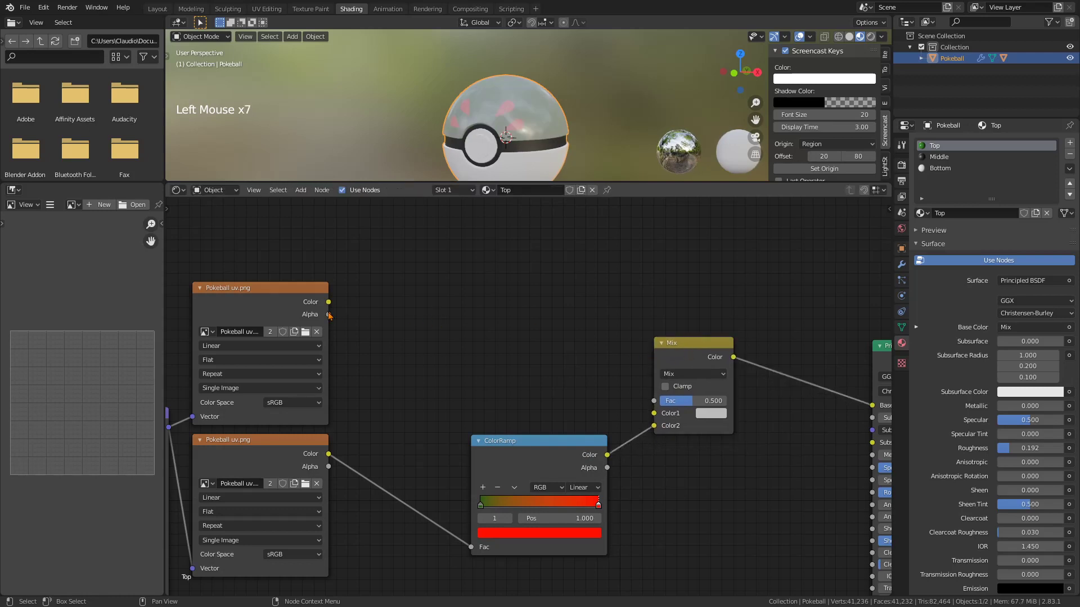
click(443, 315)
key(shift+a)
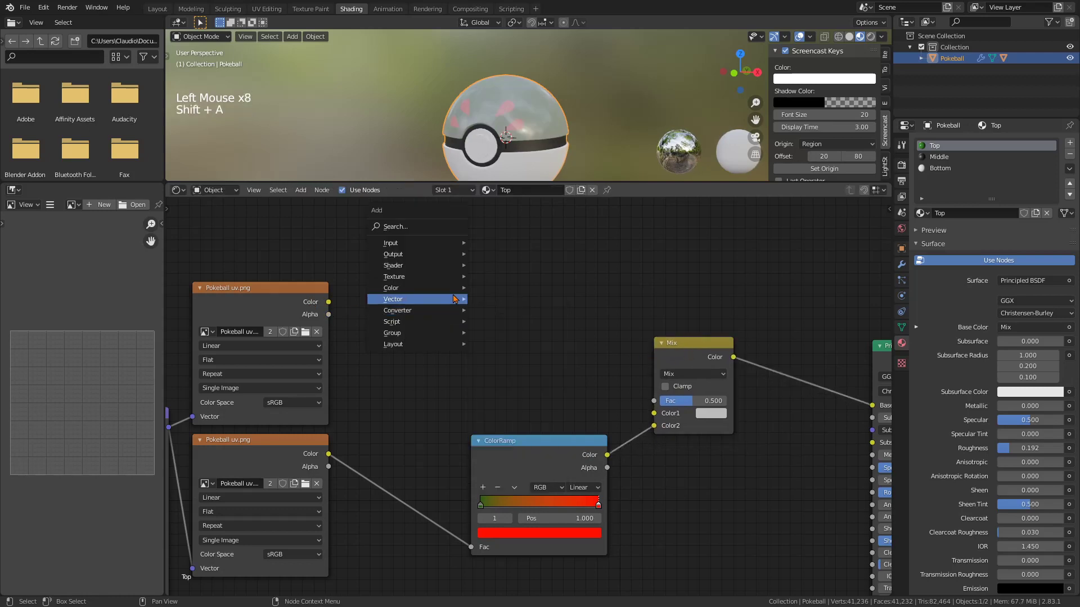
mouse_move(450, 288)
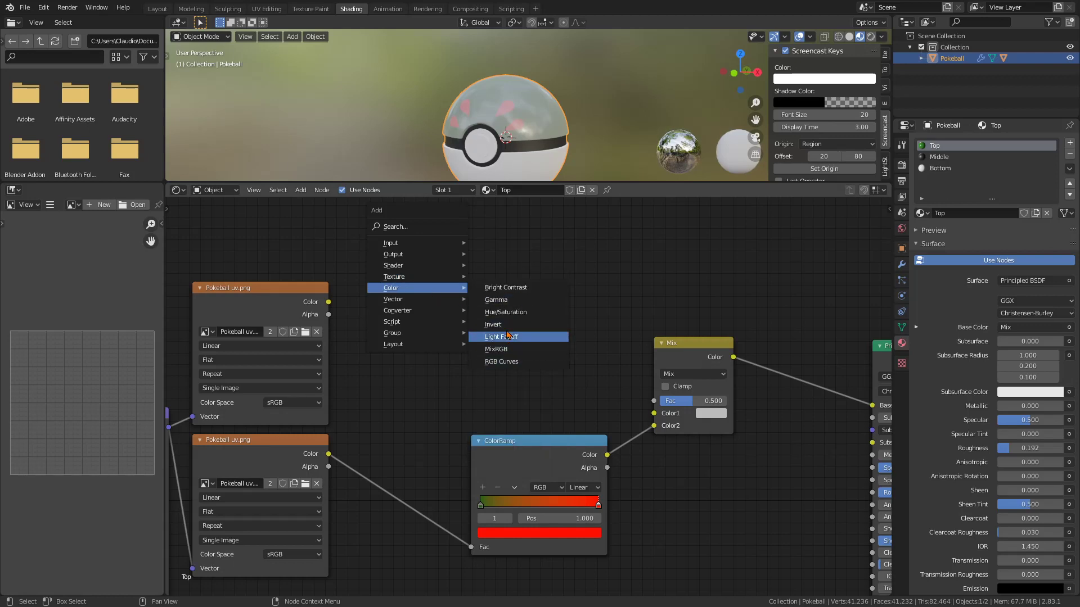
click(498, 324)
click(451, 325)
drag(454, 323, 328, 302)
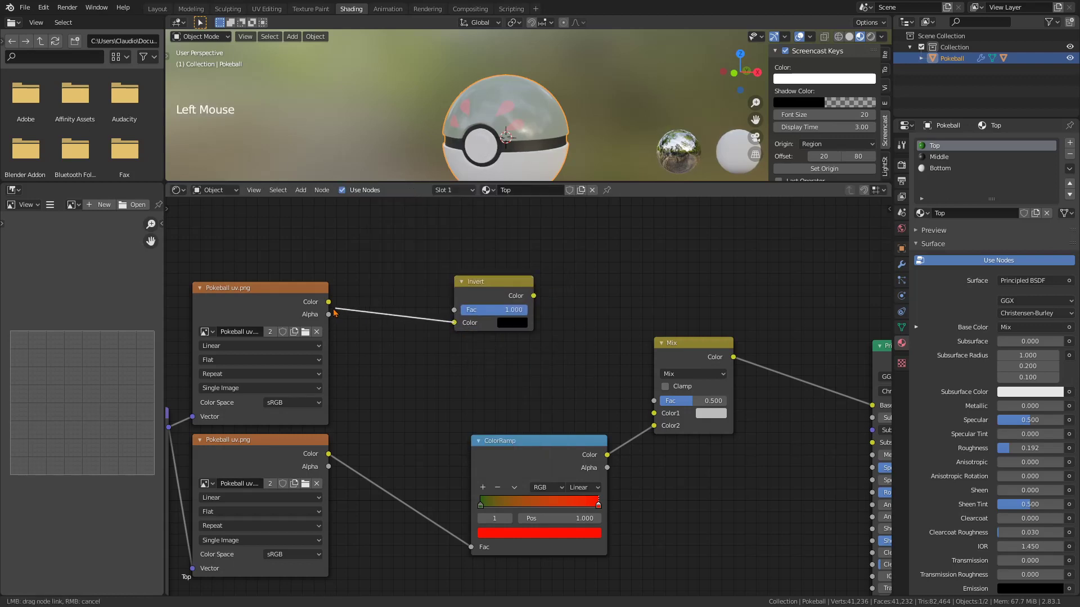
Link the Invert output to the Mix node's Color1 and set the Mix factor to 1.000.
drag(510, 284, 725, 402)
drag(694, 342, 676, 365)
click(665, 365)
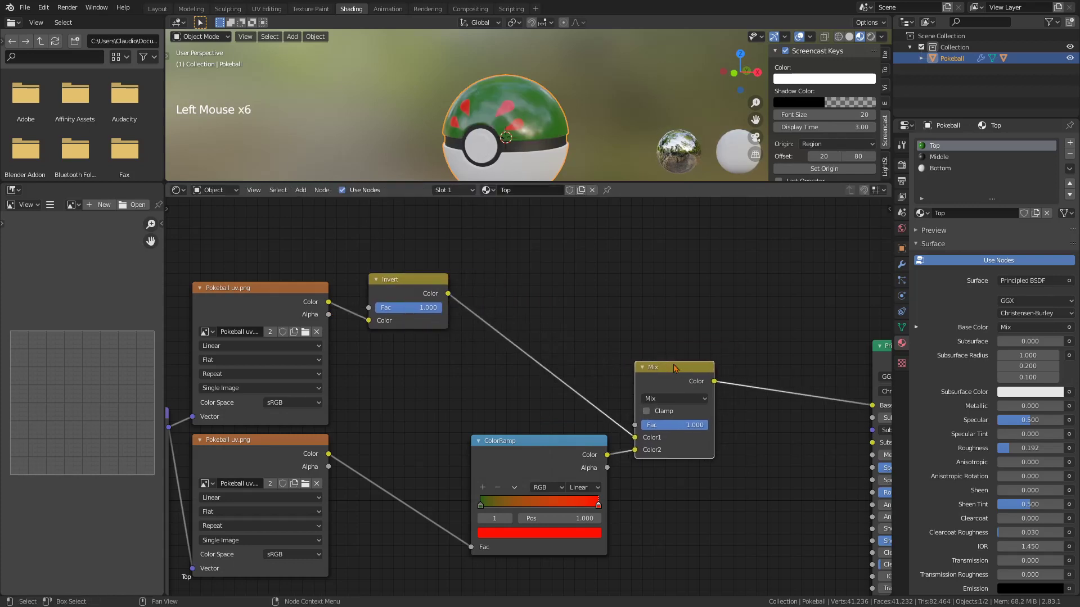
Duplicate the Mix node onto the link before the Principled BSDF, feeding its Color2 from the first Mix and its Fac from Invert.
key(shift+d)
click(796, 308)
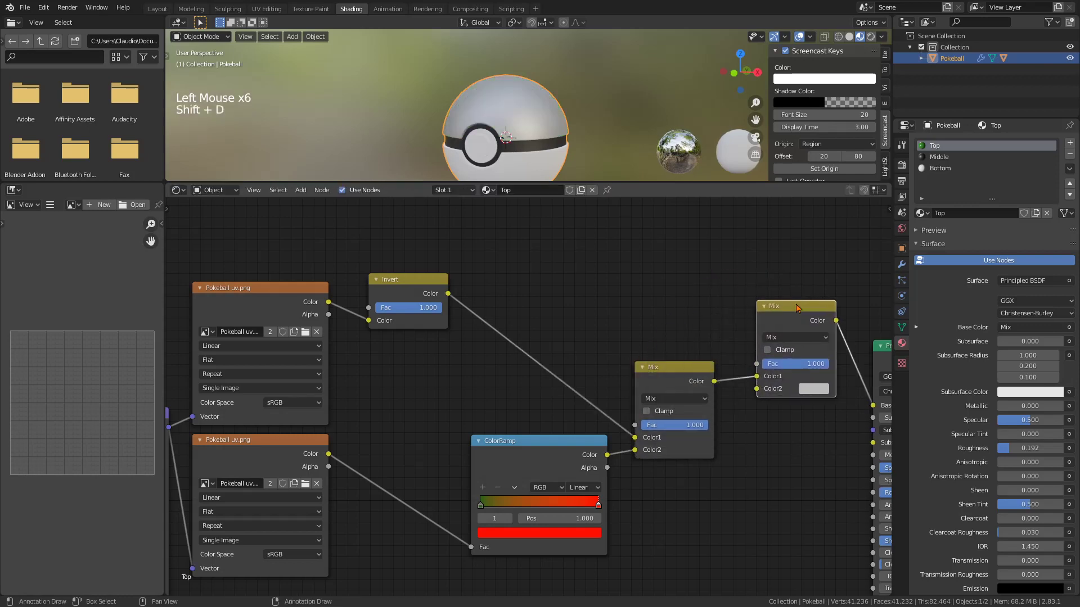
drag(760, 377, 448, 293)
click(760, 365)
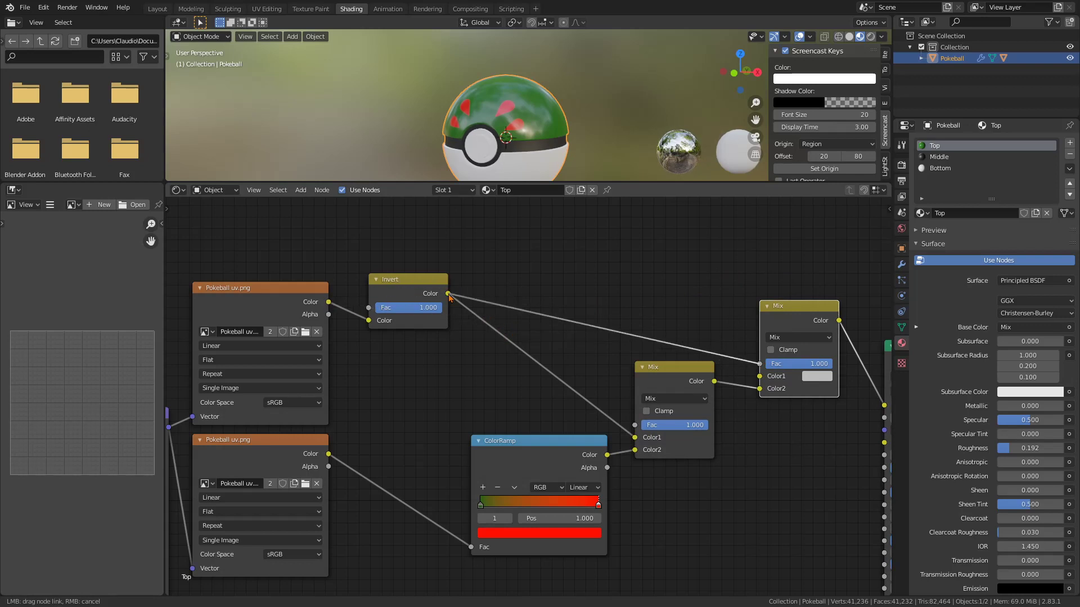
Reposition the first Mix node and the ColorRamp to leave more space between the linked nodes.
middle_drag(651, 335, 498, 325)
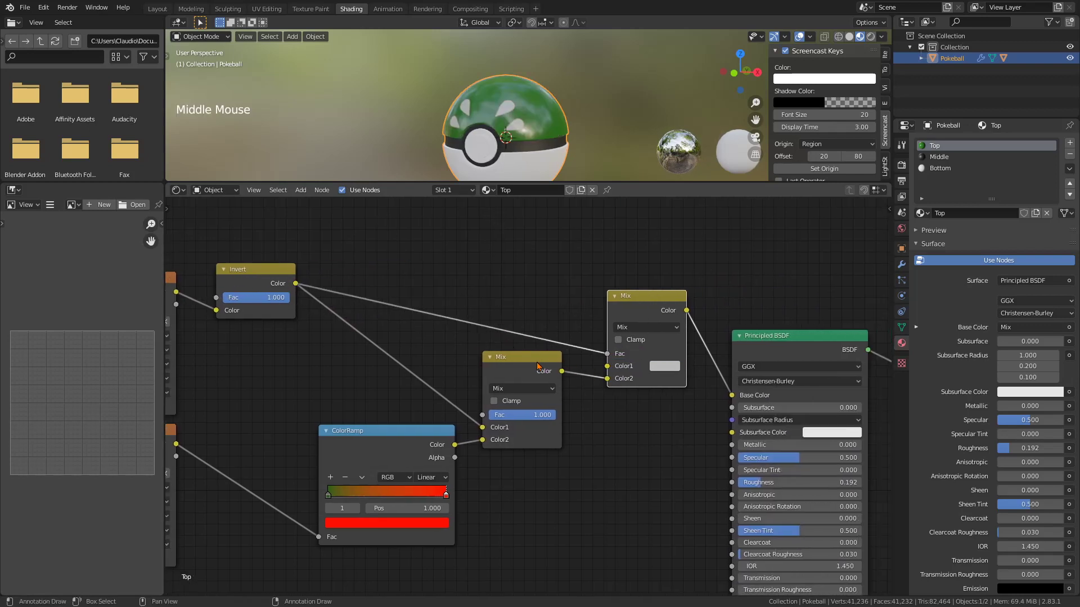
drag(537, 366, 545, 383)
drag(453, 429, 431, 431)
drag(541, 383, 534, 394)
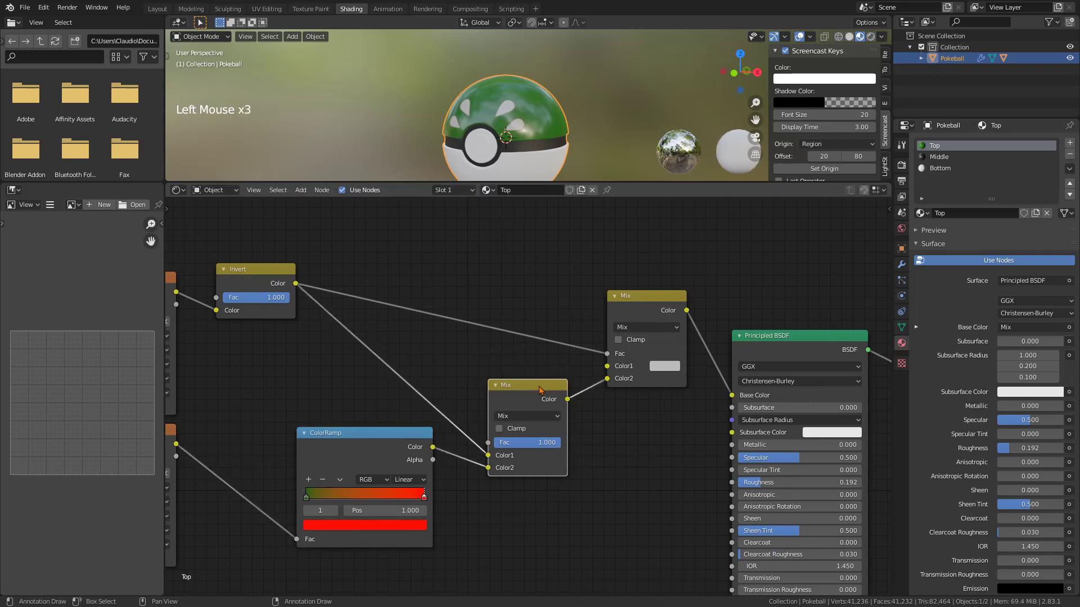
Set the last Mix node's Color1 to yellow with hue 0.172, saturation 1.000 and value 0.735.
middle_drag(515, 334, 643, 360)
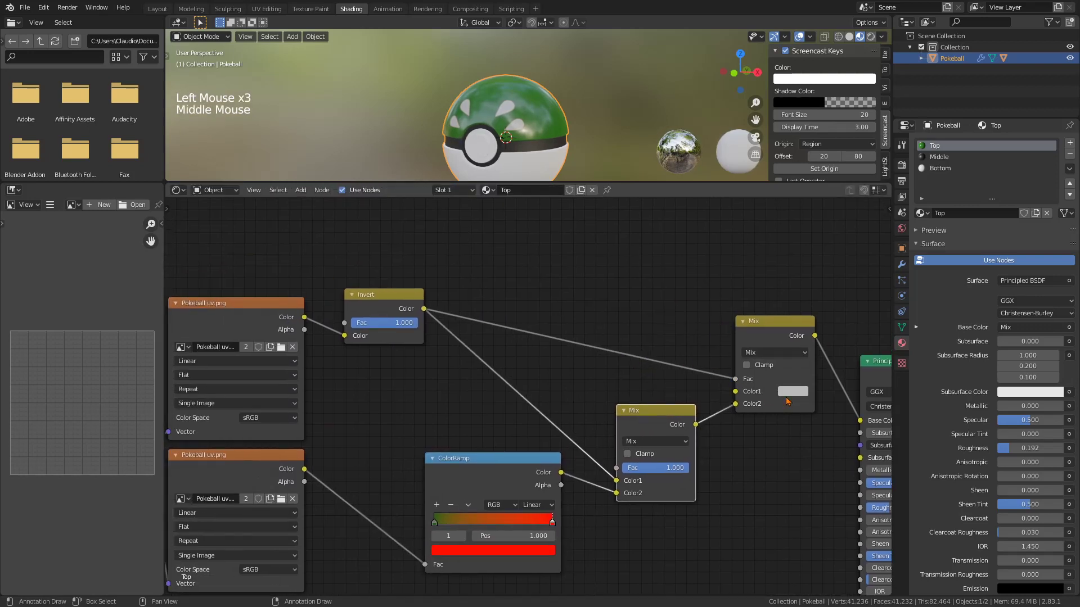
click(793, 392)
click(788, 291)
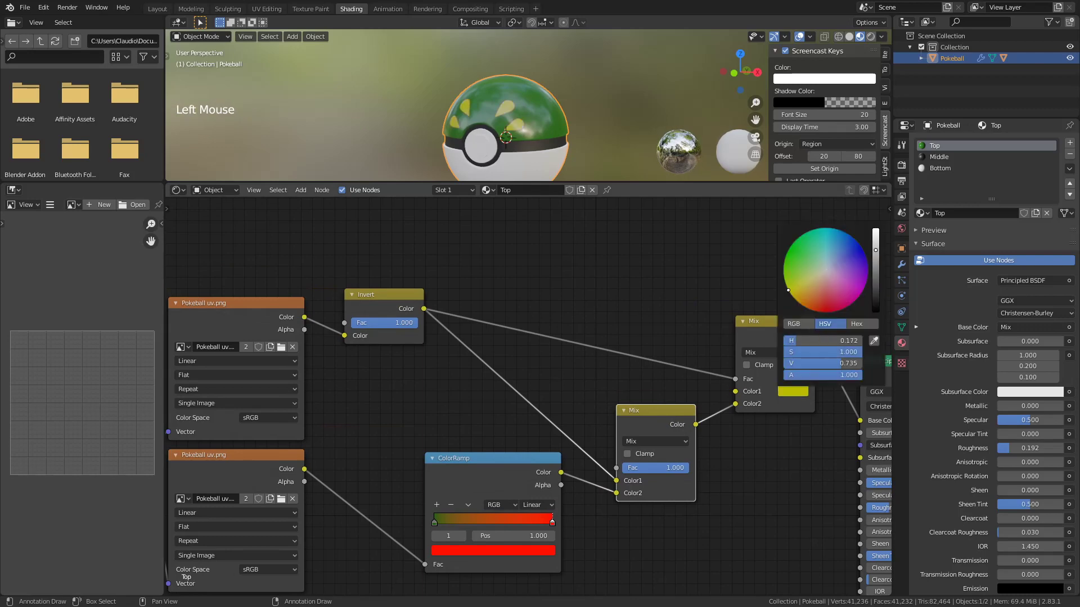
click(772, 472)
scroll(771, 472, up, 2)
middle_drag(771, 472, 759, 424)
scroll(669, 419, down, 3)
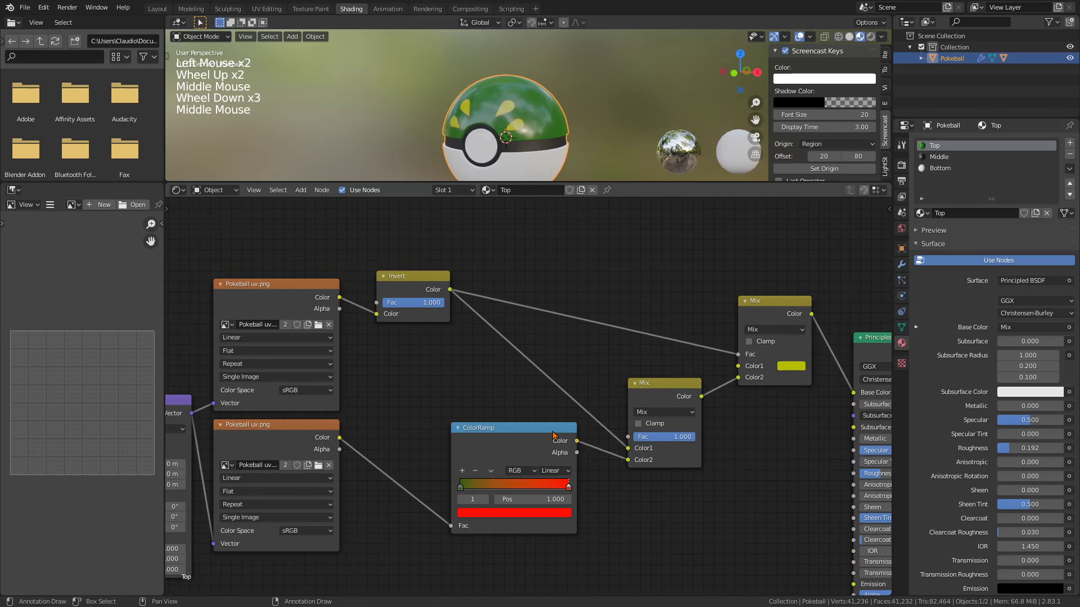
Shift the ColorRamp and first Mix node slightly lower and disconnect the Invert link from the last Mix node's Fac.
drag(554, 435, 537, 449)
drag(674, 384, 669, 394)
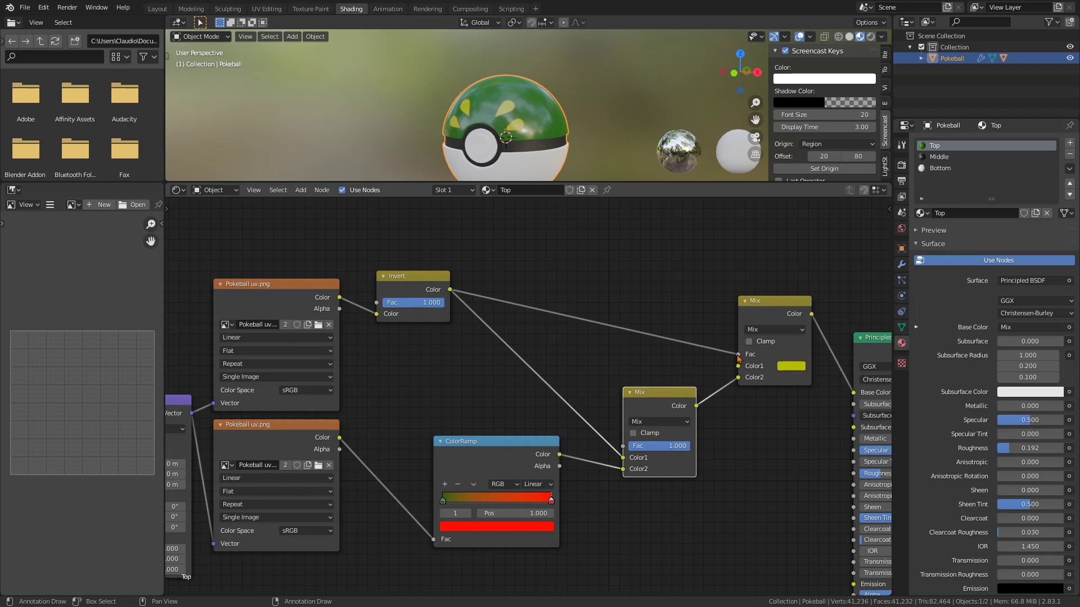
drag(739, 355, 658, 355)
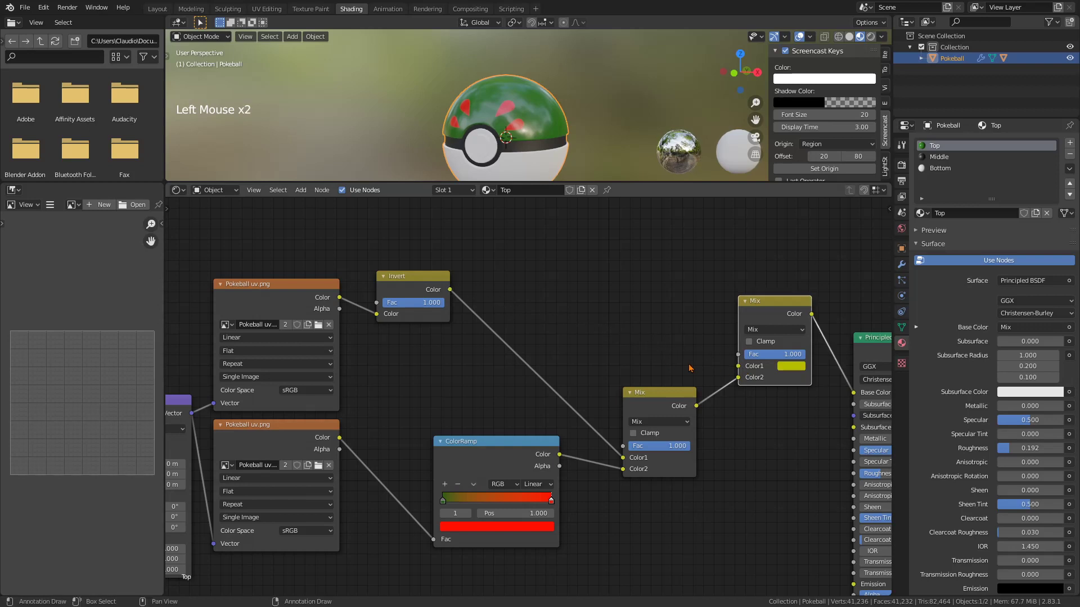
scroll(761, 415, up, 2)
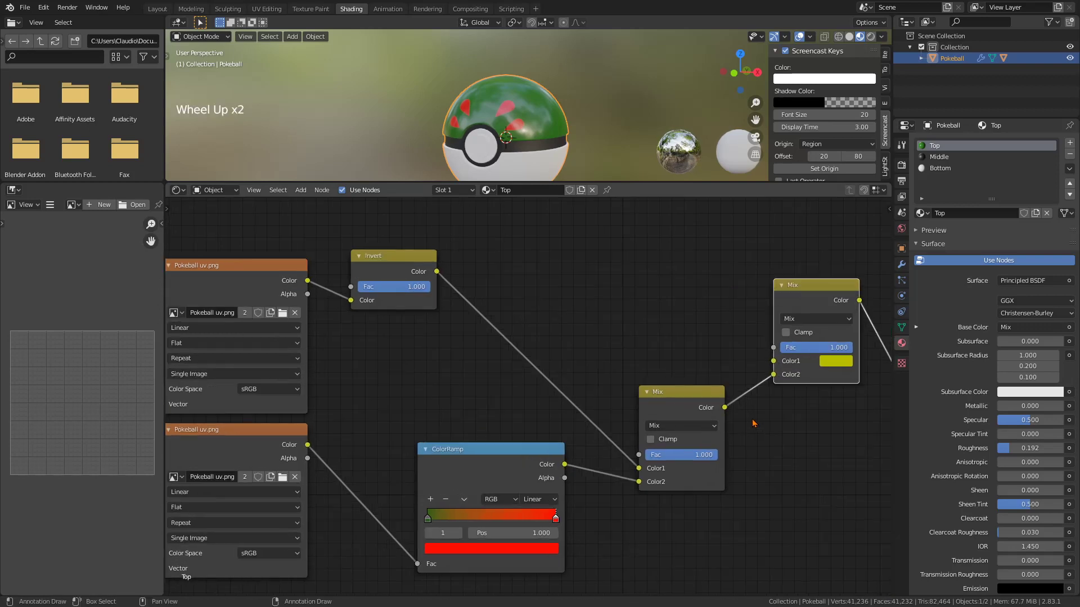
middle_drag(753, 422, 675, 455)
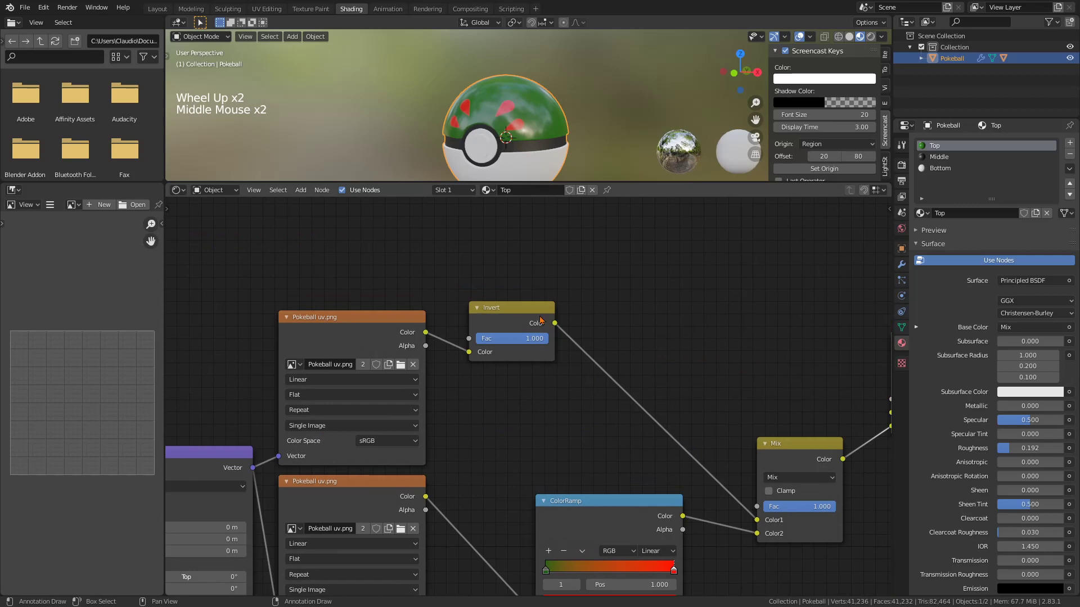
Move the Invert node closer to the first Mix node and try its output in that node's Fac before restoring Color1.
drag(540, 321, 577, 357)
drag(759, 522, 769, 509)
middle_drag(685, 463, 579, 441)
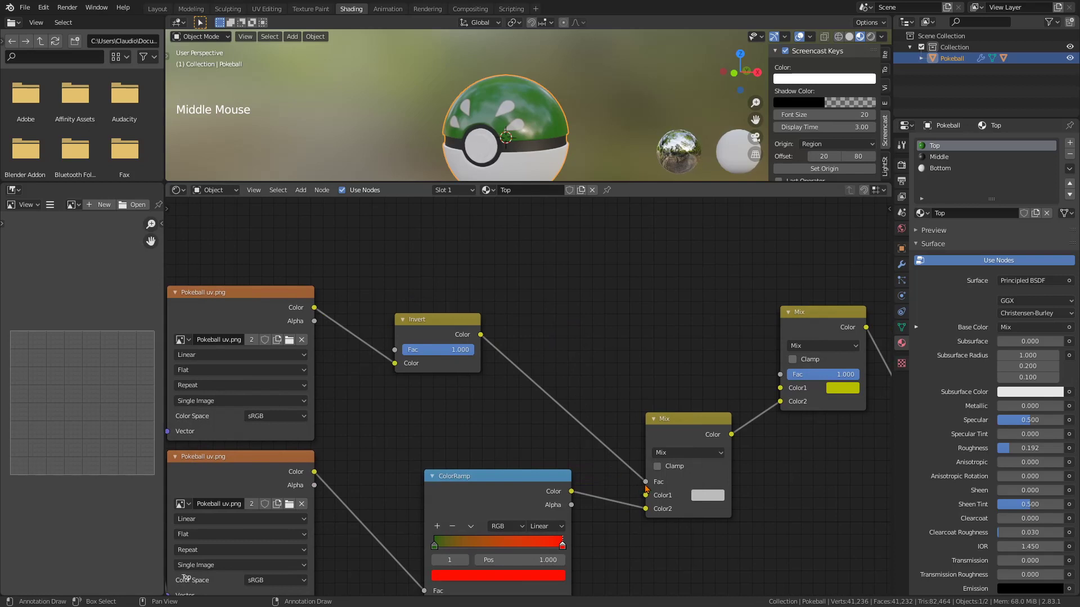
mouse_move(646, 482)
mouse_down()
mouse_move(633, 503)
mouse_move(646, 496)
mouse_up()
middle_drag(642, 515, 603, 511)
middle_drag(707, 474, 655, 496)
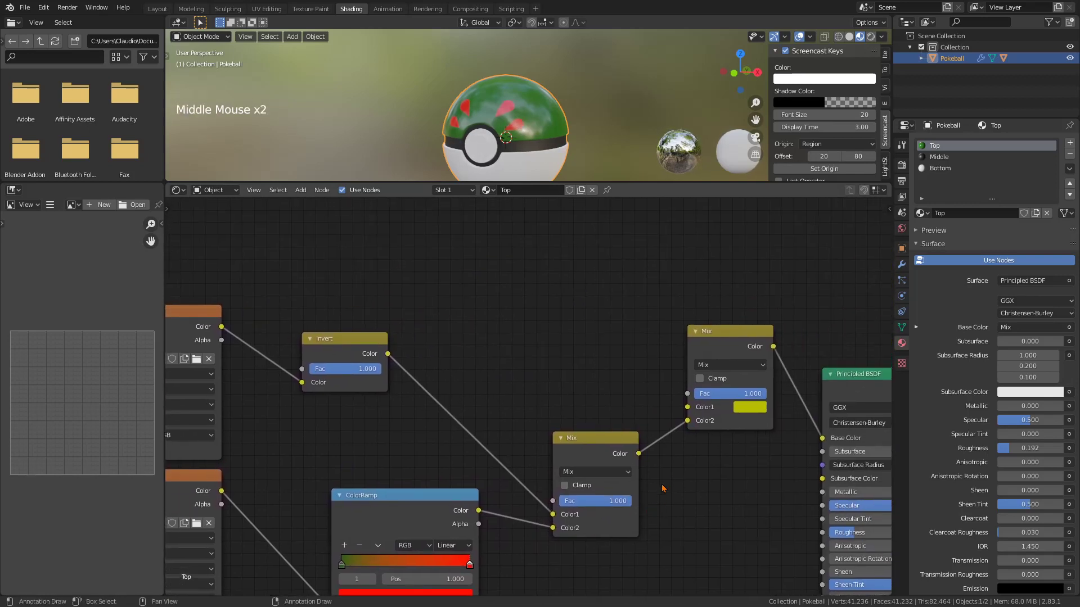
Try the upper image texture's Color in the last Mix node's Fac, replacing it with the Invert output.
middle_drag(665, 436, 669, 452)
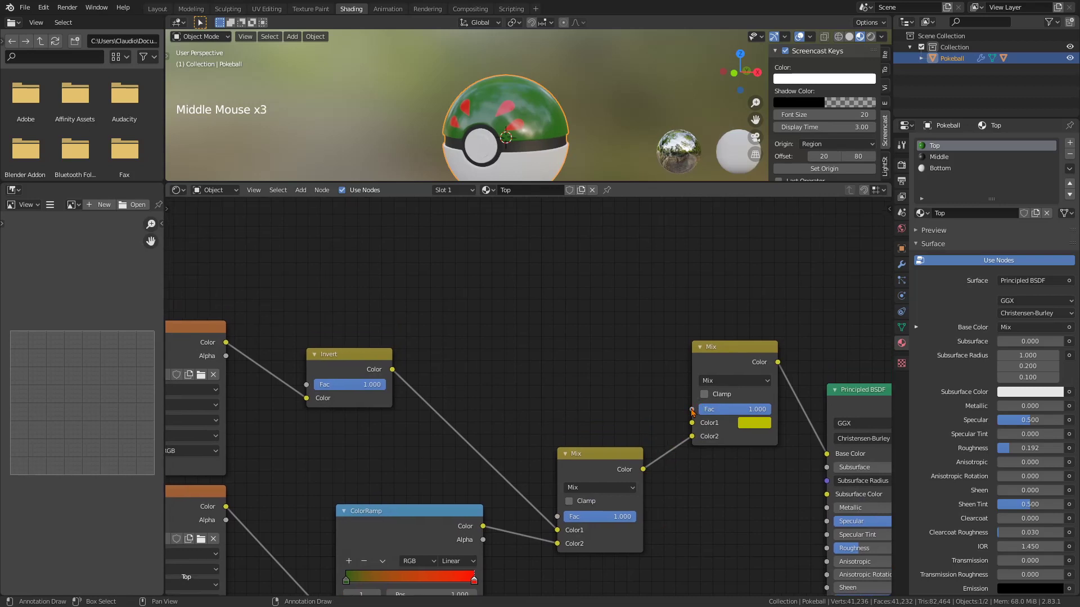
click(692, 413)
drag(690, 417, 222, 344)
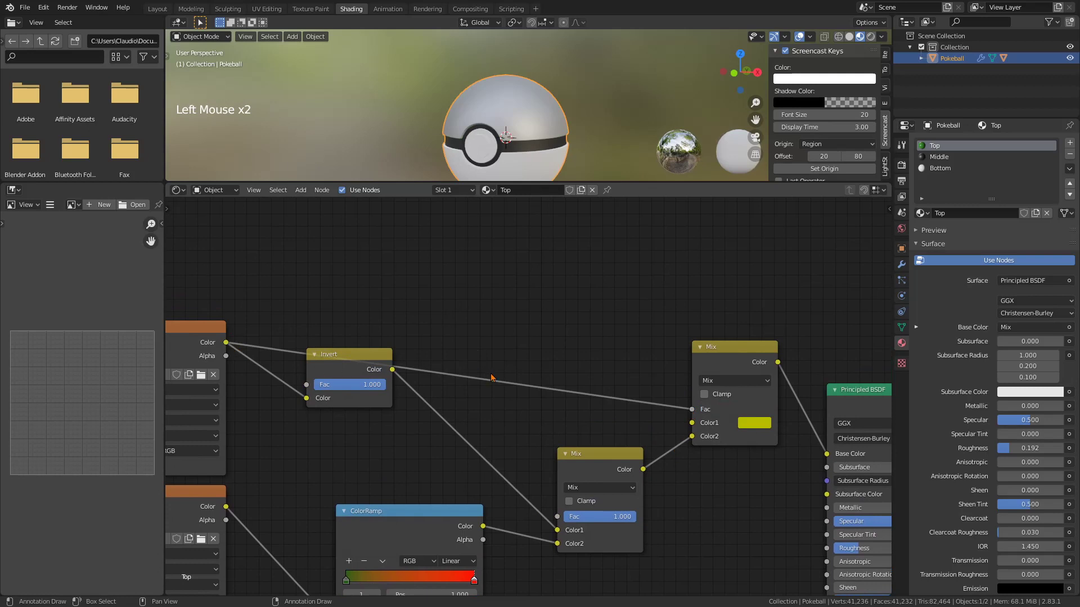
middle_drag(491, 378, 538, 388)
drag(725, 415, 428, 375)
Rearrange the ColorRamp and both Mix nodes into a tidier, more compact layout.
middle_drag(530, 394, 509, 358)
drag(603, 430, 586, 449)
scroll(588, 427, down, 3)
middle_drag(591, 402, 626, 378)
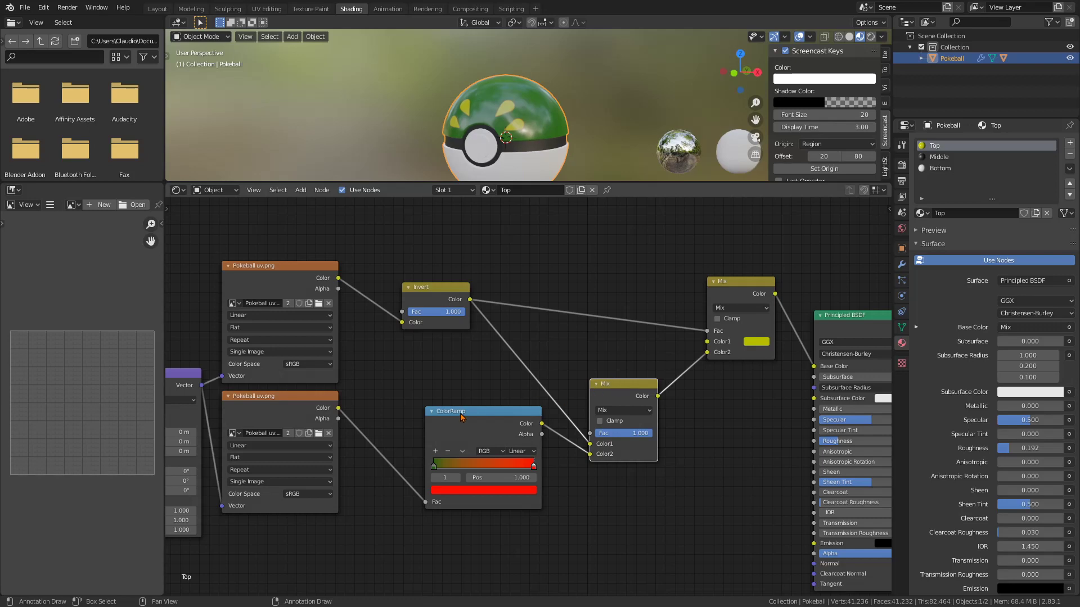
drag(462, 416, 443, 411)
drag(630, 389, 606, 401)
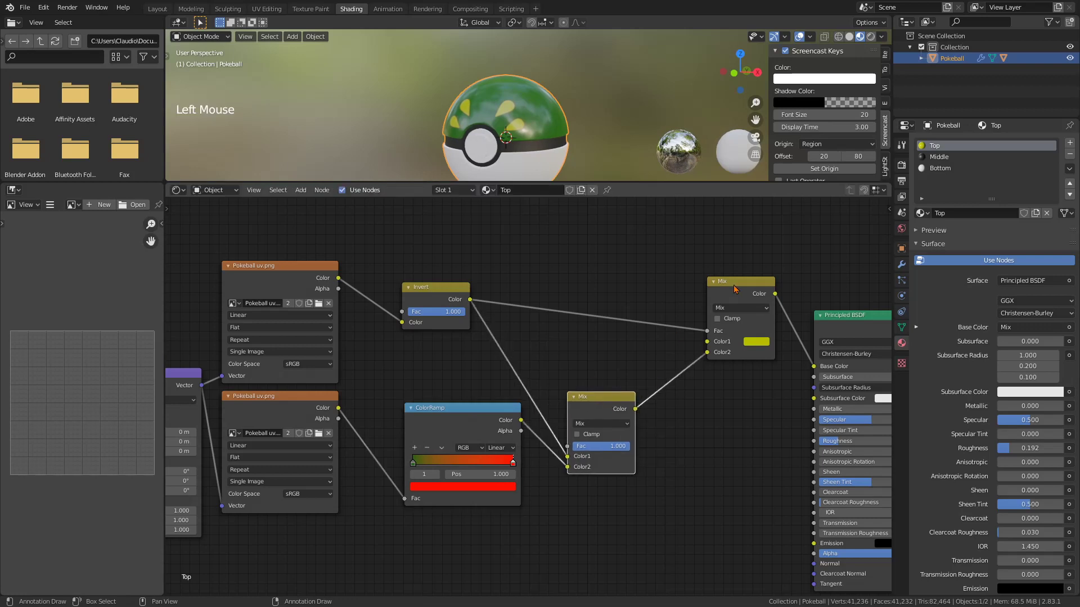
drag(734, 288, 689, 285)
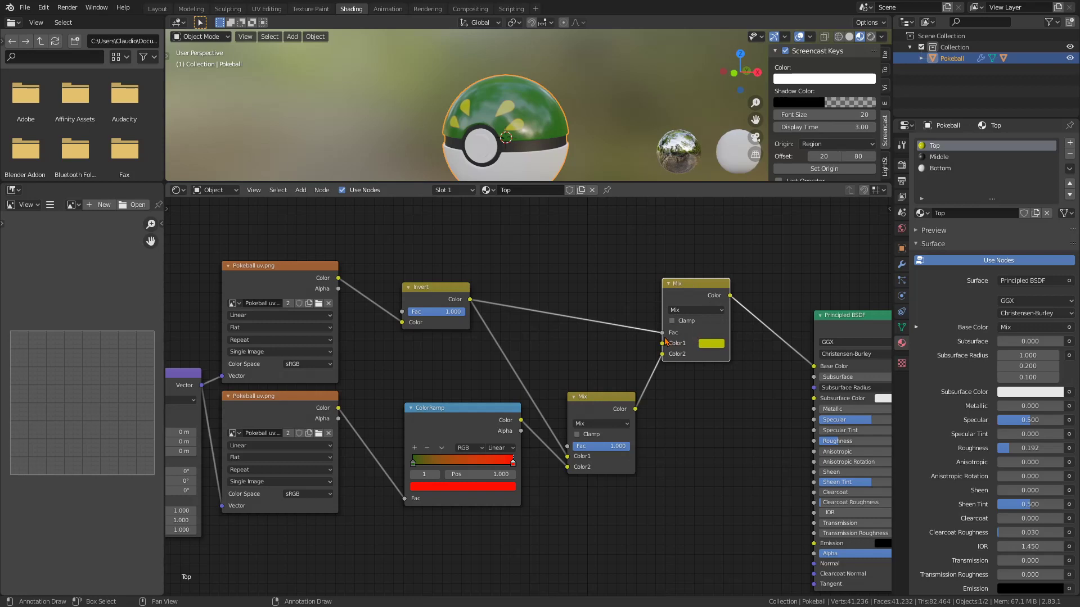
Try the Invert link in the last Mix node's Color1 instead of Fac, and disconnect it.
drag(663, 332, 663, 343)
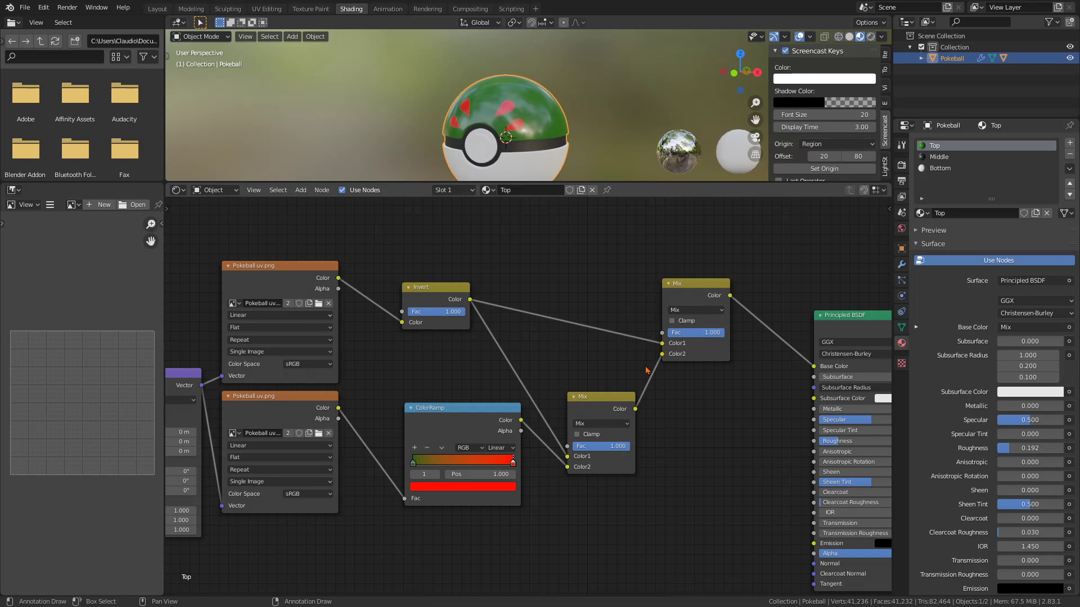
drag(662, 344, 600, 347)
mouse_move(606, 364)
middle_down()
mouse_move(574, 374)
mouse_move(603, 362)
middle_up()
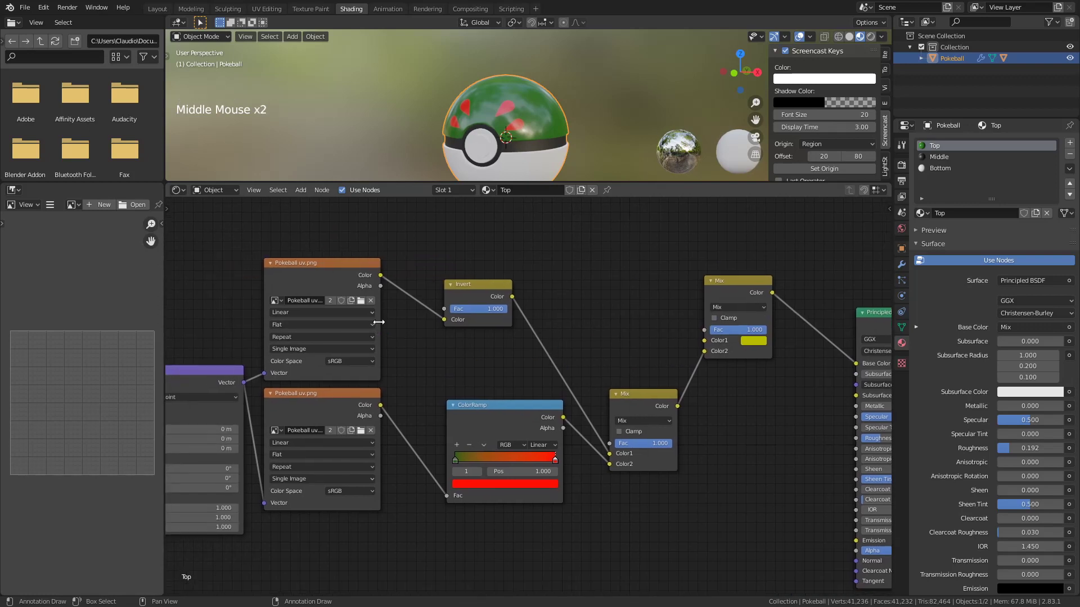
Widen the upper Image Texture node and load Pokeball uv2.png from the Friend Ball folder into it.
drag(379, 322, 403, 323)
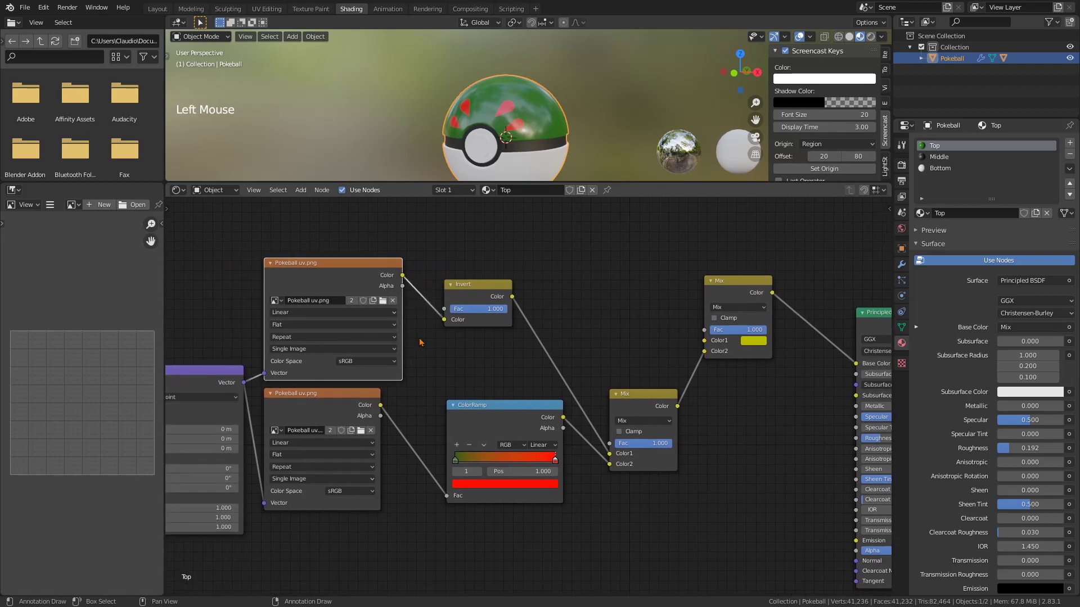
scroll(419, 342, up, 2)
middle_drag(433, 357, 431, 374)
click(356, 305)
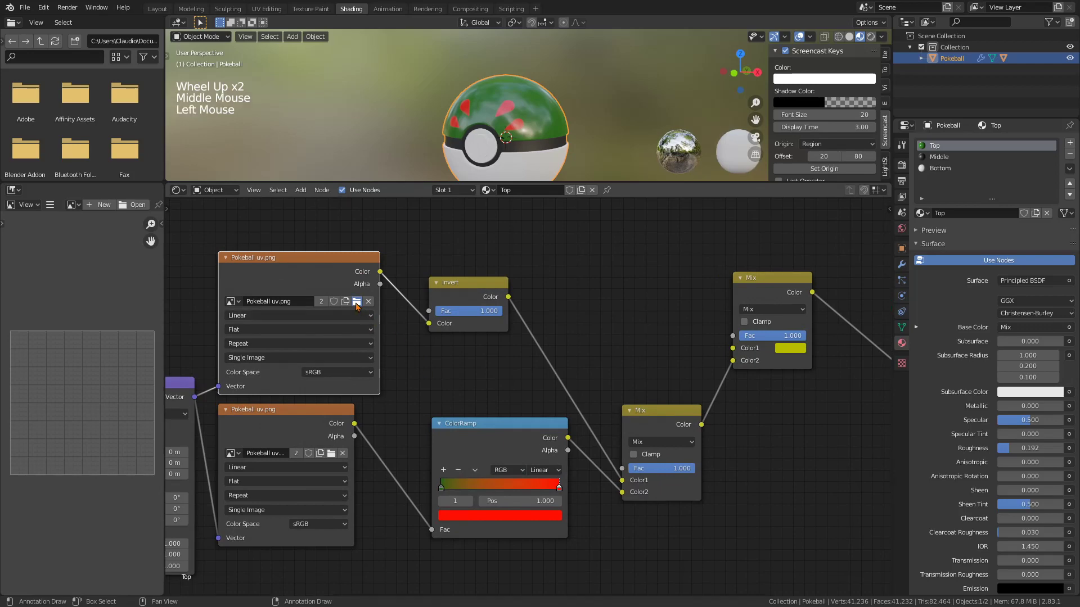
click(493, 180)
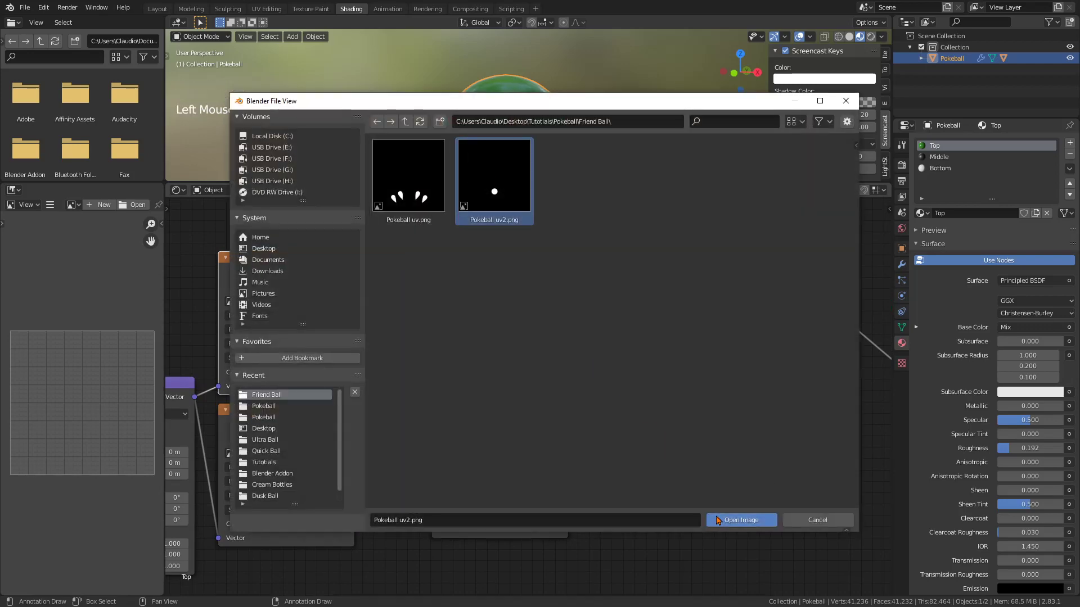
click(741, 520)
middle_drag(354, 334, 330, 334)
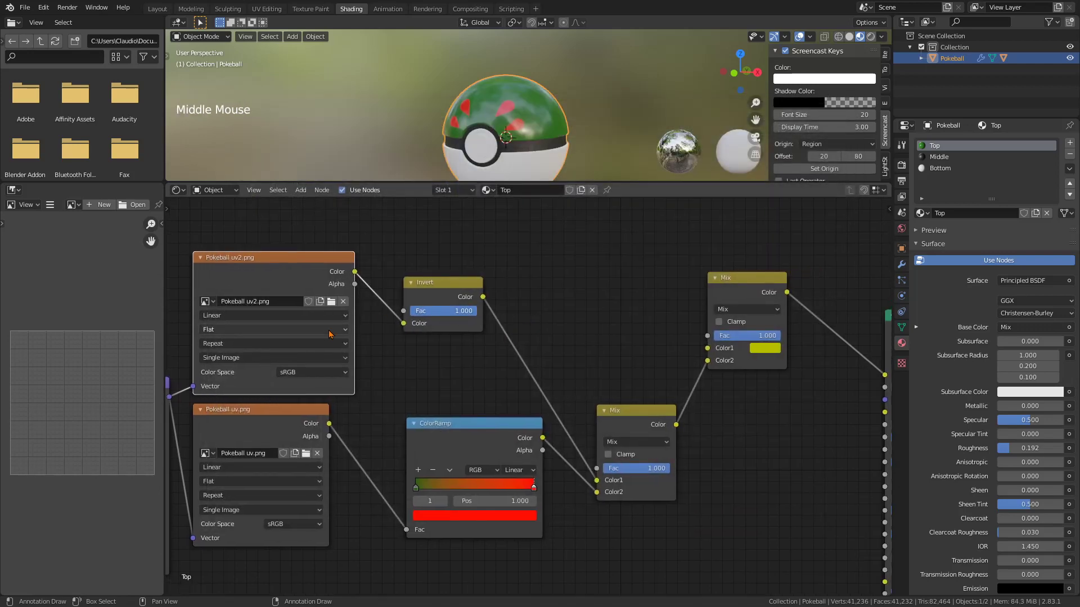
middle_drag(646, 361, 626, 372)
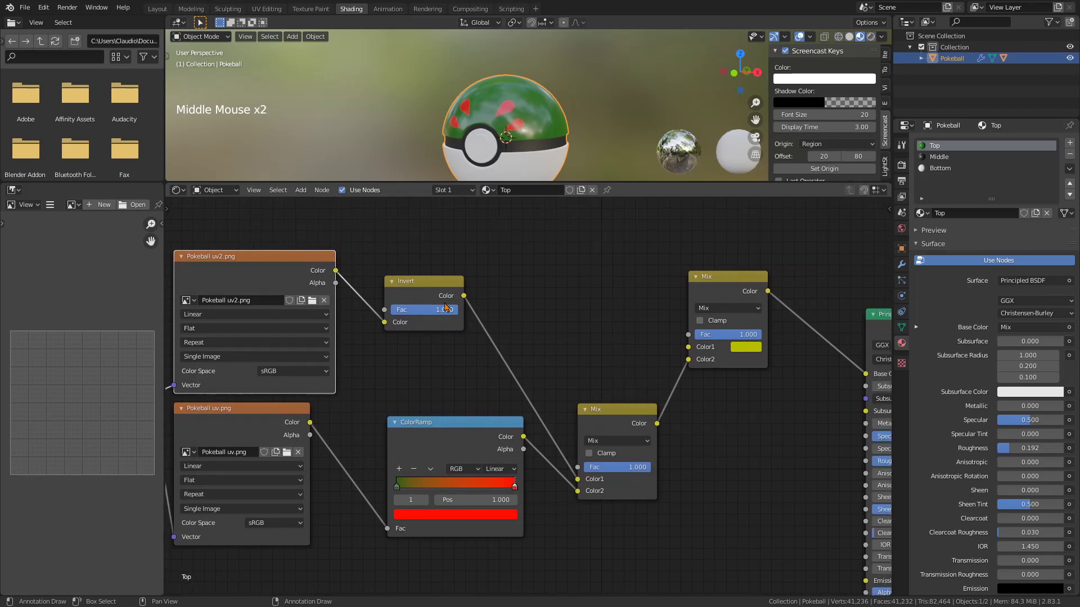
Link the Invert node's Color to the last Mix node's Fac, set its Color1 to a warmer golden yellow, and shift the node slightly.
drag(465, 296, 693, 354)
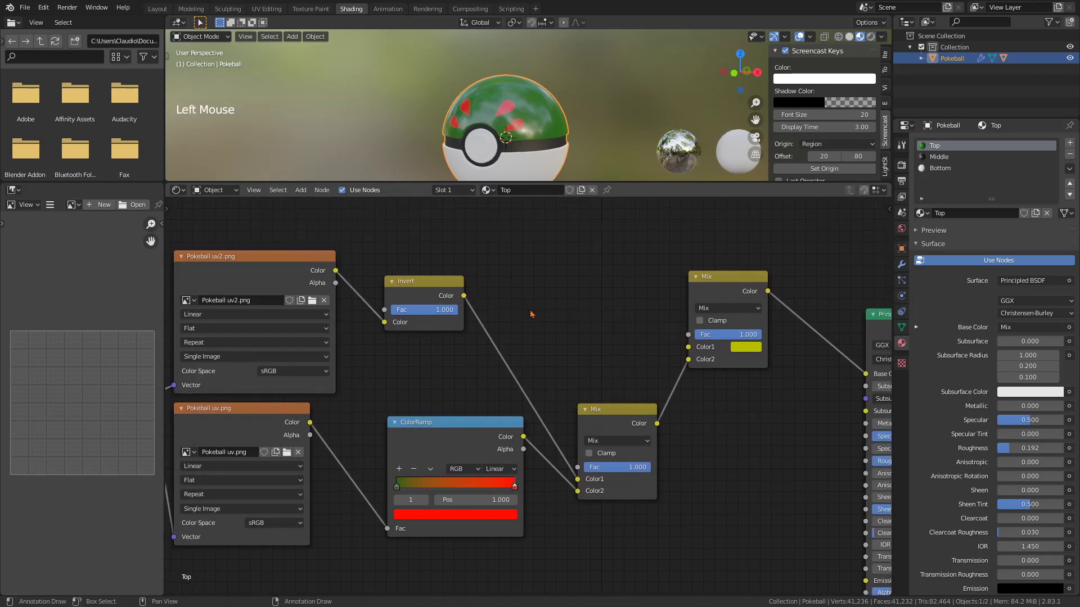
drag(465, 297, 688, 334)
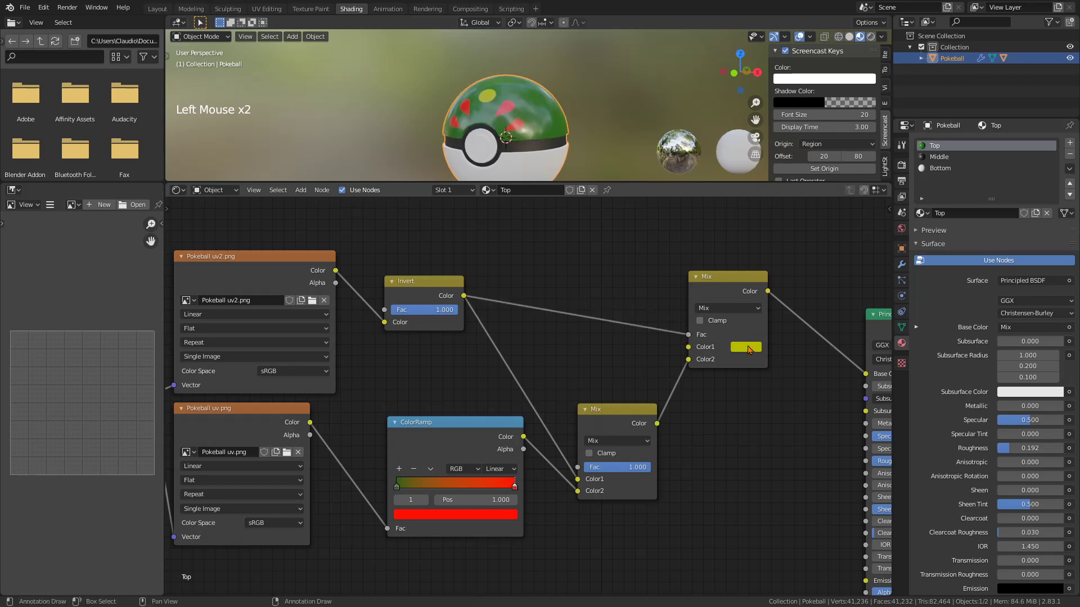
click(748, 348)
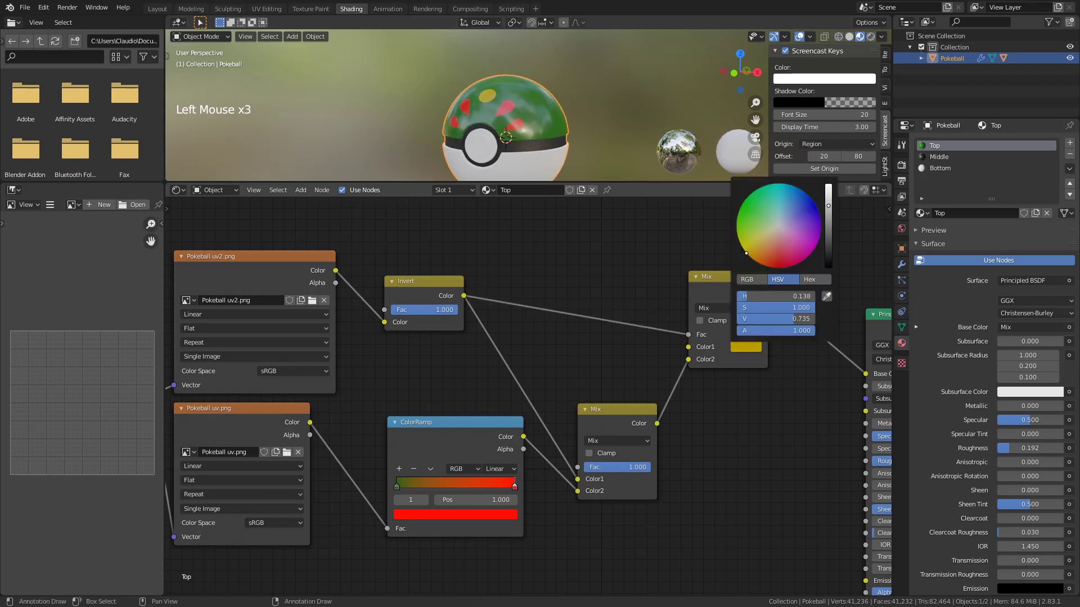
middle_click(590, 351)
click(747, 349)
middle_drag(714, 468, 694, 492)
drag(721, 310, 695, 292)
middle_drag(689, 451, 672, 410)
scroll(657, 369, down, 3)
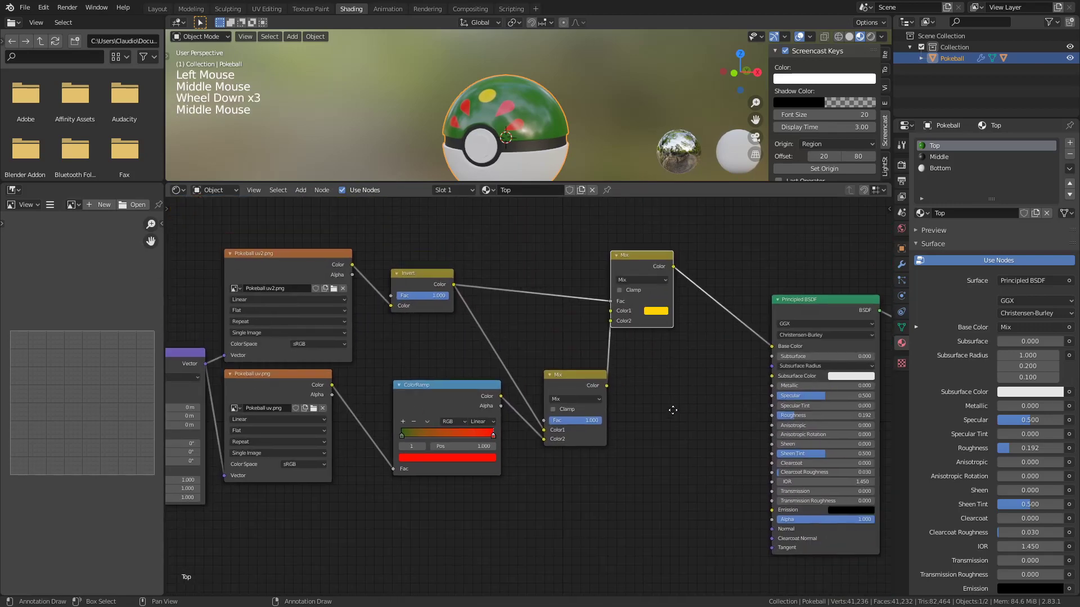
Examine the yellow and red markings on the ball from the front alongside the full node layout.
middle_drag(594, 142, 625, 144)
scroll(644, 406, down, 2)
middle_drag(653, 417, 635, 377)
middle_drag(630, 177, 612, 172)
scroll(591, 121, up, 1)
middle_drag(591, 121, 567, 137)
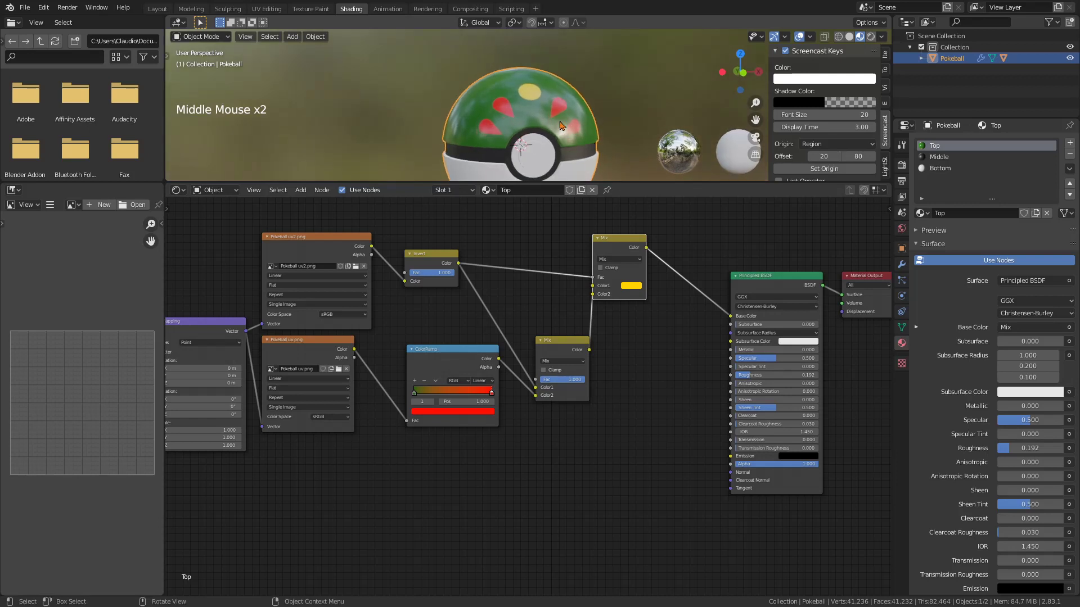
mouse_move(628, 433)
middle_down()
mouse_move(639, 405)
mouse_move(638, 441)
middle_up()
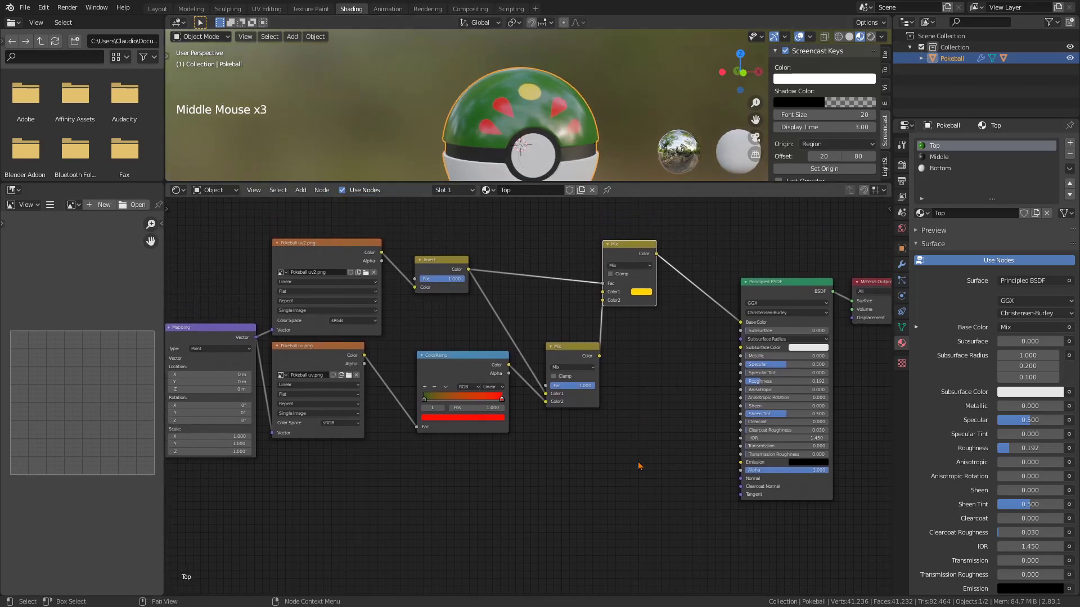
Duplicate the last Mix node below the others and link Pokeball uv2.png's Color to its Color1 and Pokeball uv.png's Color to its Color2.
click(655, 220)
click(630, 256)
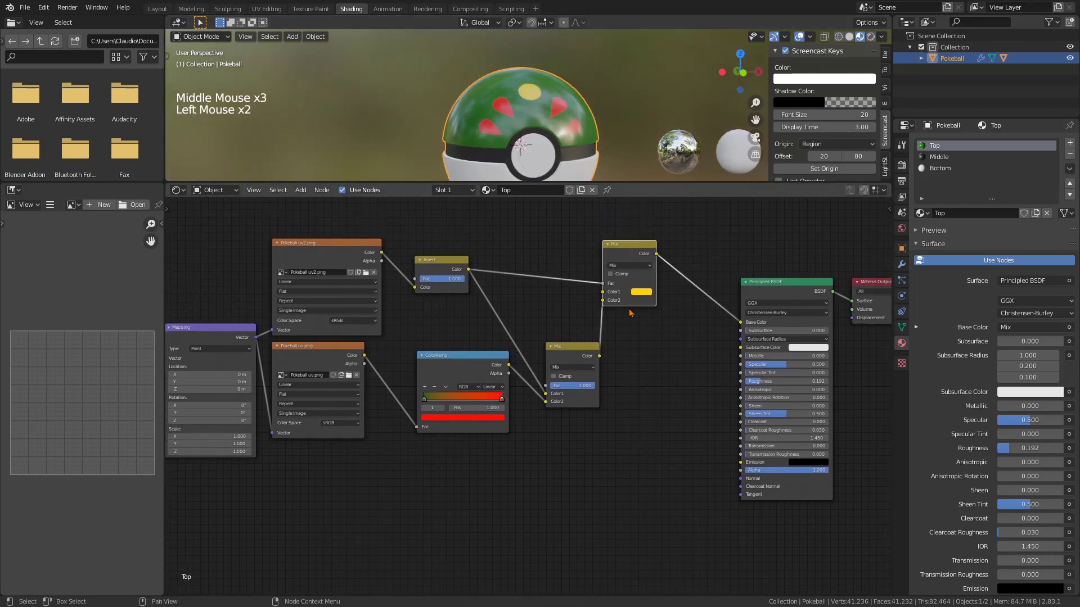
key(shift+d)
click(552, 513)
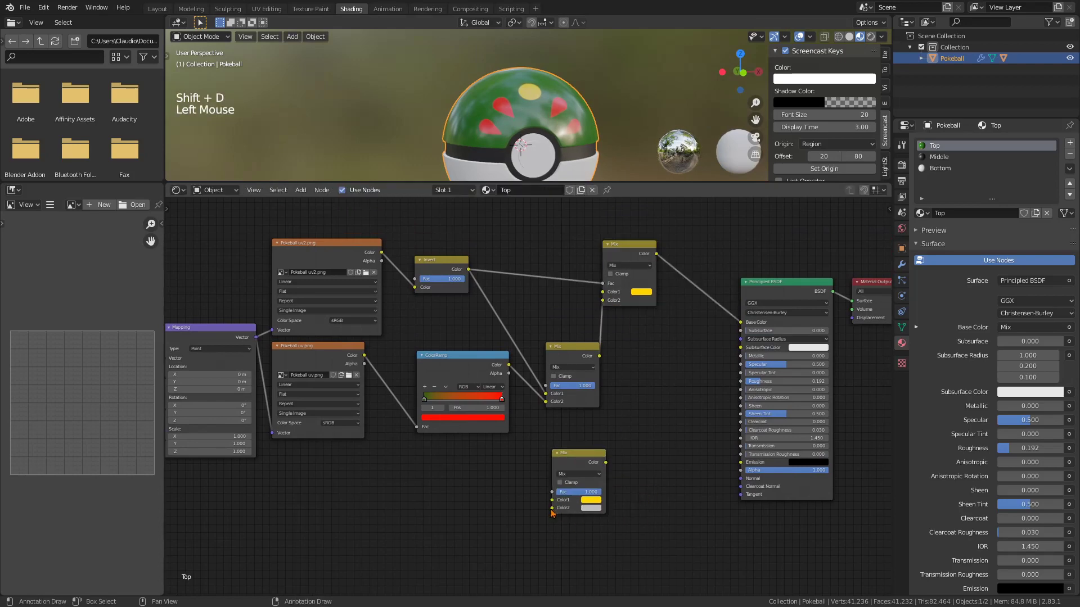
drag(552, 509, 365, 356)
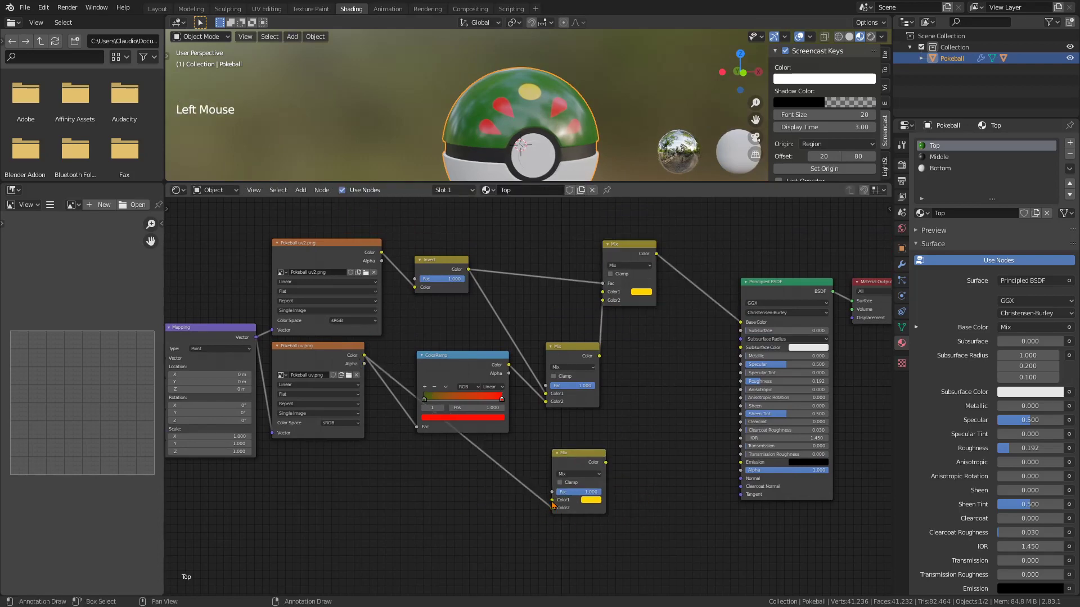
drag(552, 501, 382, 253)
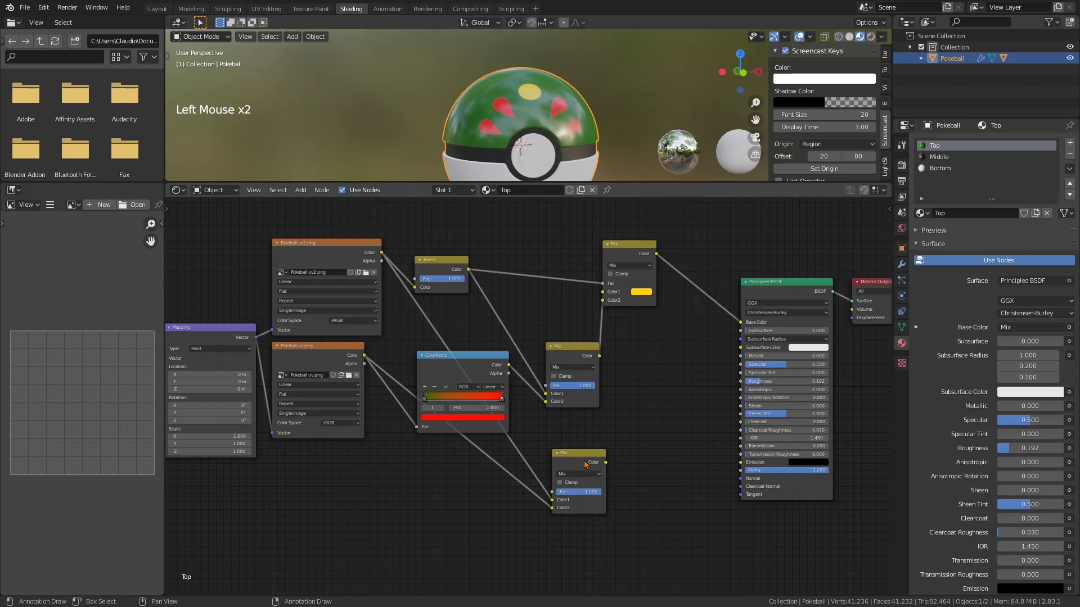
Set the duplicated Mix node's blending mode to Lighten and reposition it below the ColorRamp and first Mix node.
click(582, 474)
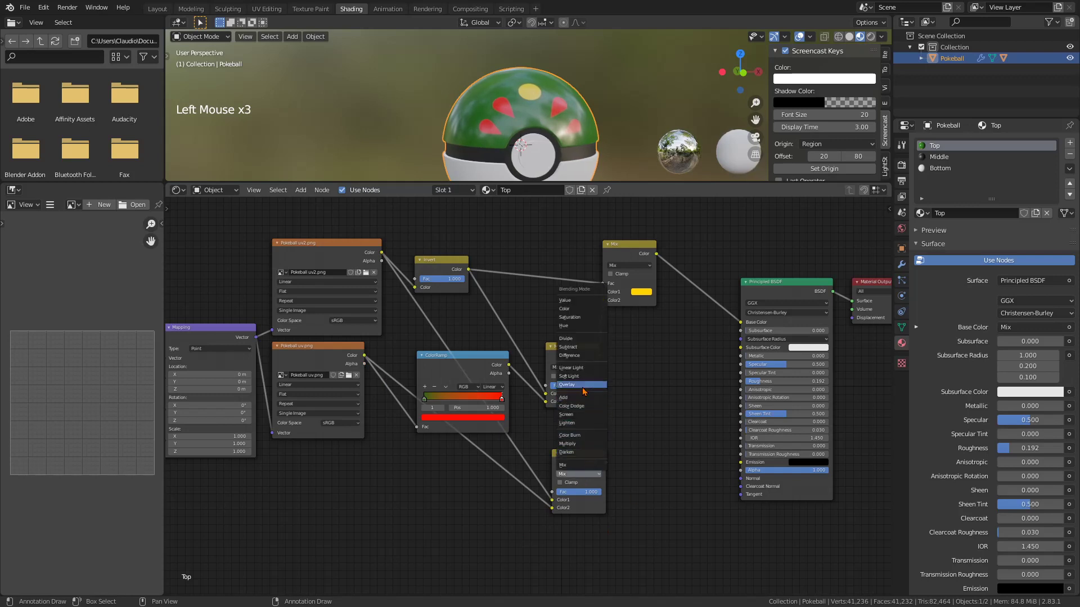
click(580, 422)
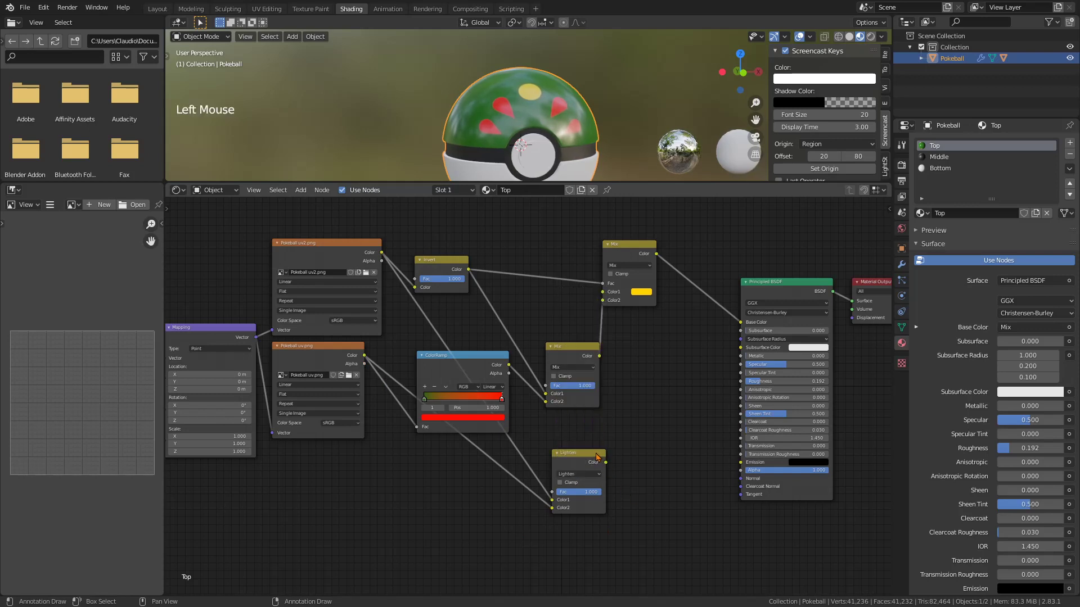
drag(597, 457, 568, 482)
click(610, 477)
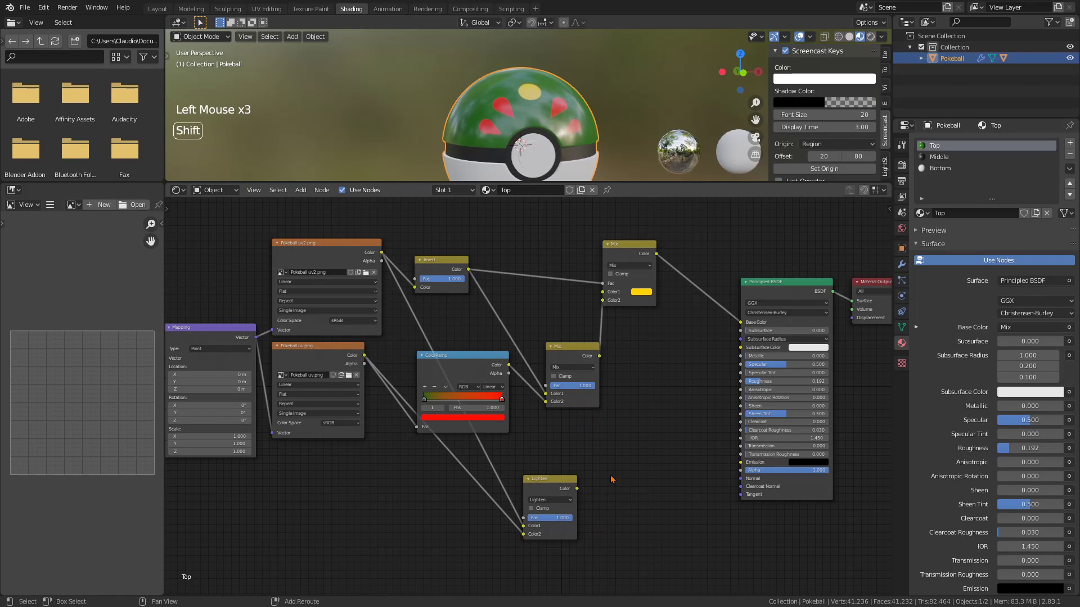
Add a Bump node, linking the Lighten node's Color to its Height and its Normal output to the Principled BSDF's Normal.
key(shift+a)
mouse_move(614, 489)
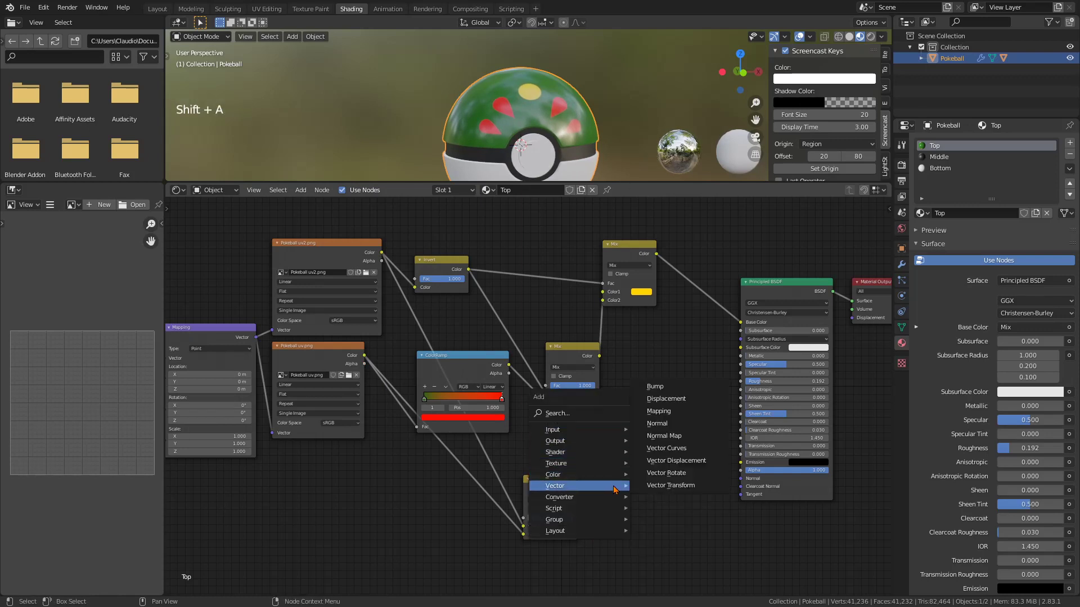
click(669, 386)
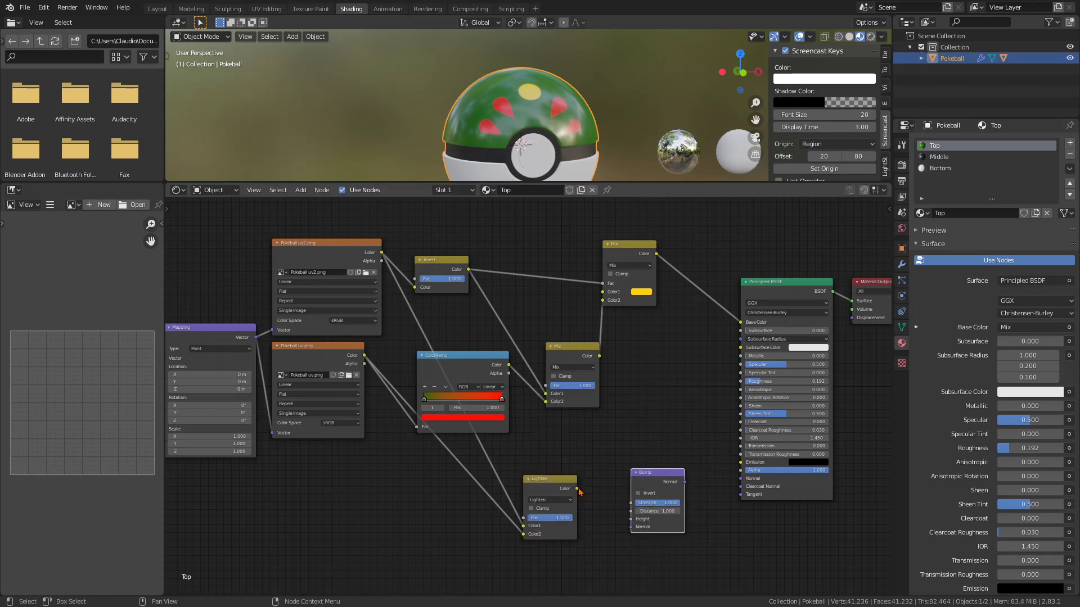
drag(577, 489, 630, 520)
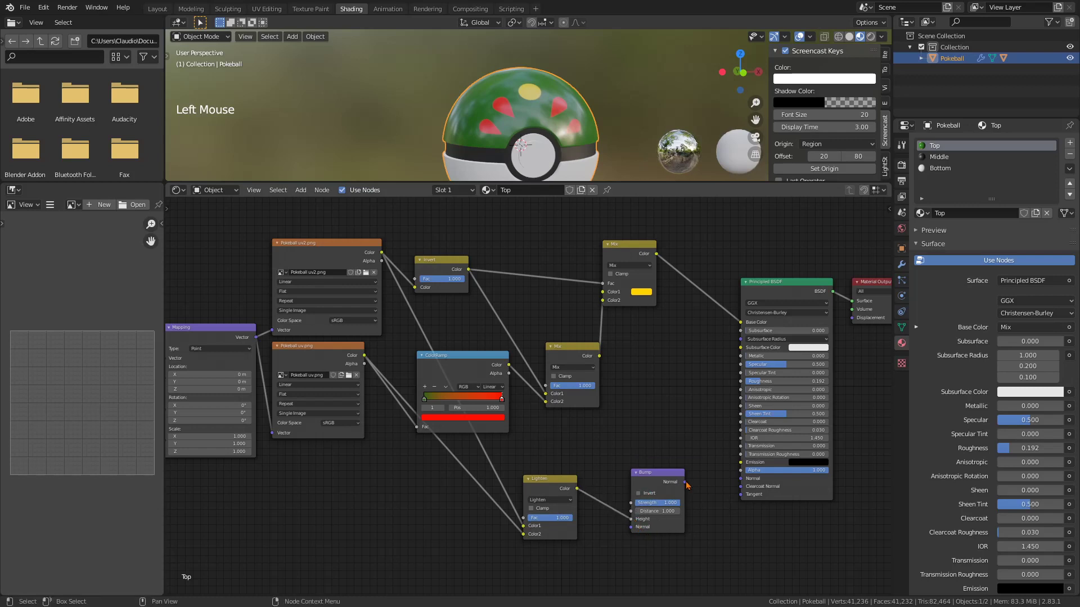
drag(684, 482, 742, 479)
click(702, 531)
Set the Bump node's Strength to 0.5.
scroll(702, 532, up, 6)
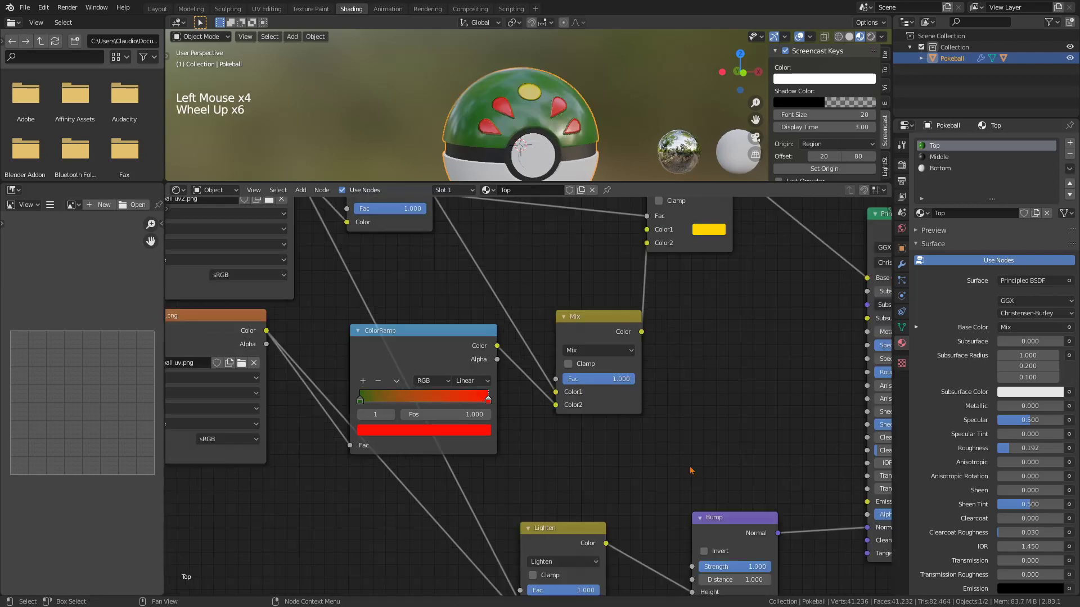
middle_drag(710, 524, 694, 451)
scroll(694, 456, up, 1)
click(719, 480)
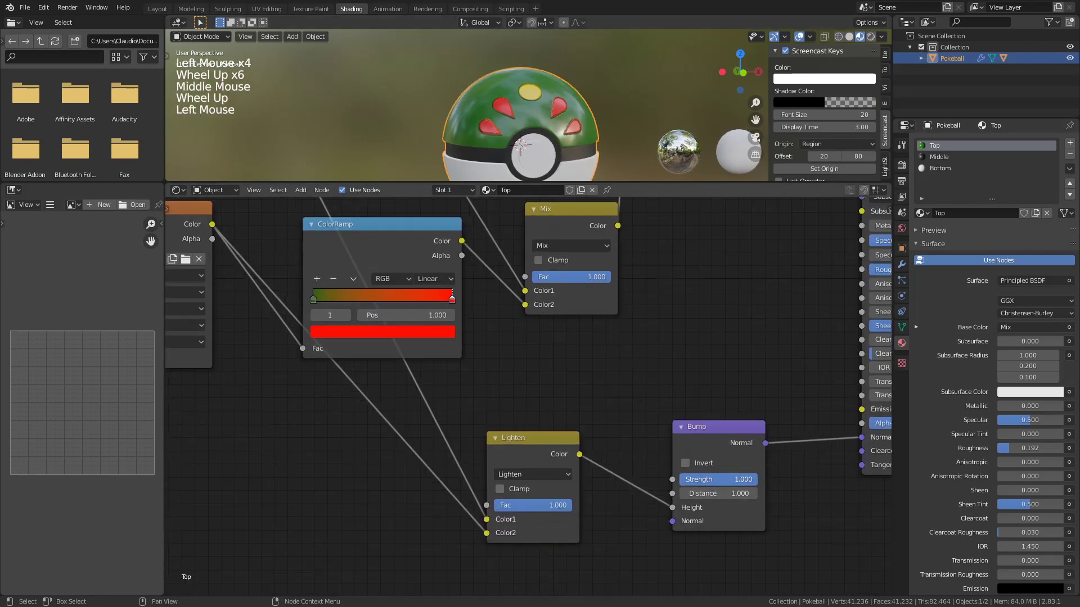
text(0.5)
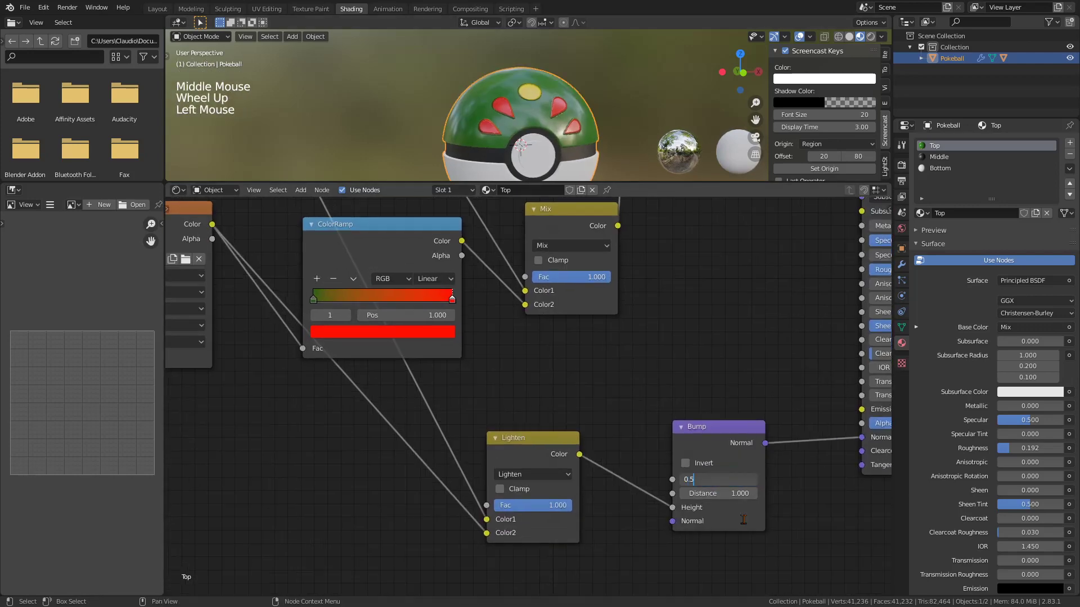
key(Return)
Switch to the Layout workspace and examine the ball's bumped markings from several angles.
scroll(612, 166, down, 3)
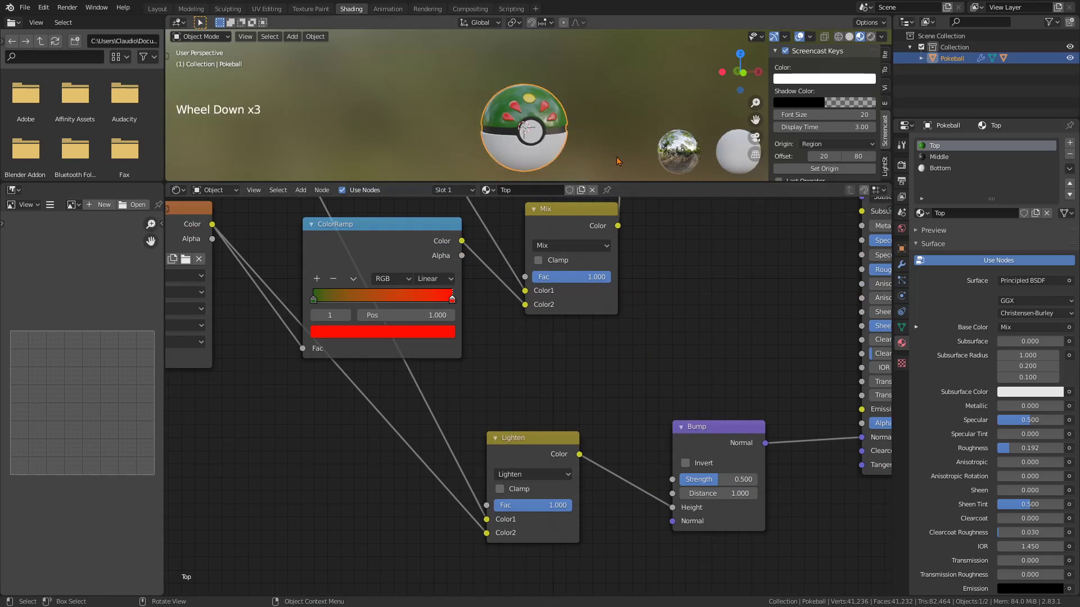
middle_drag(611, 165, 598, 163)
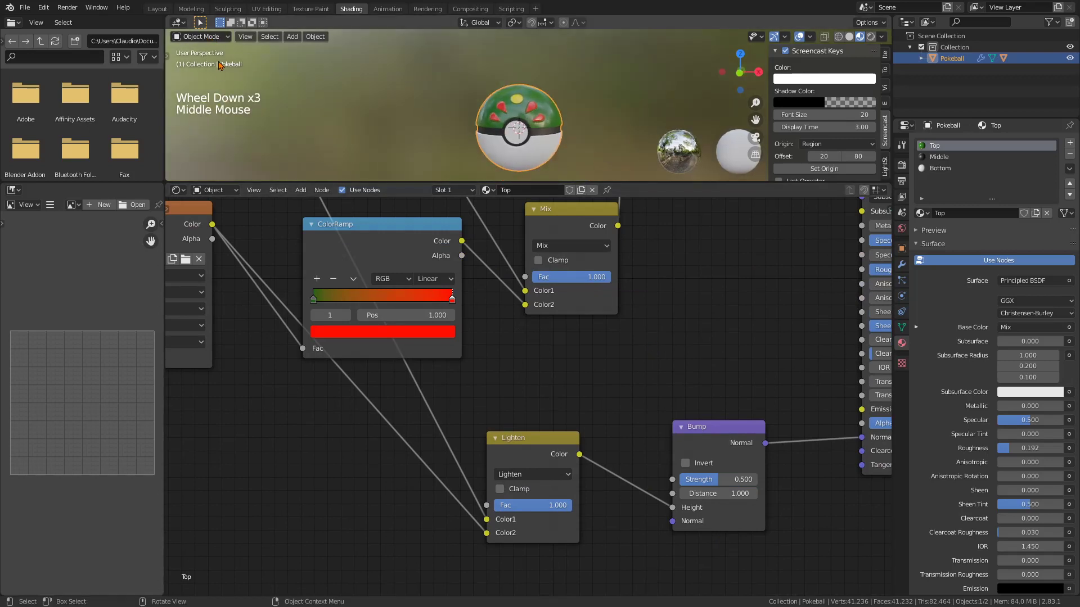
click(158, 9)
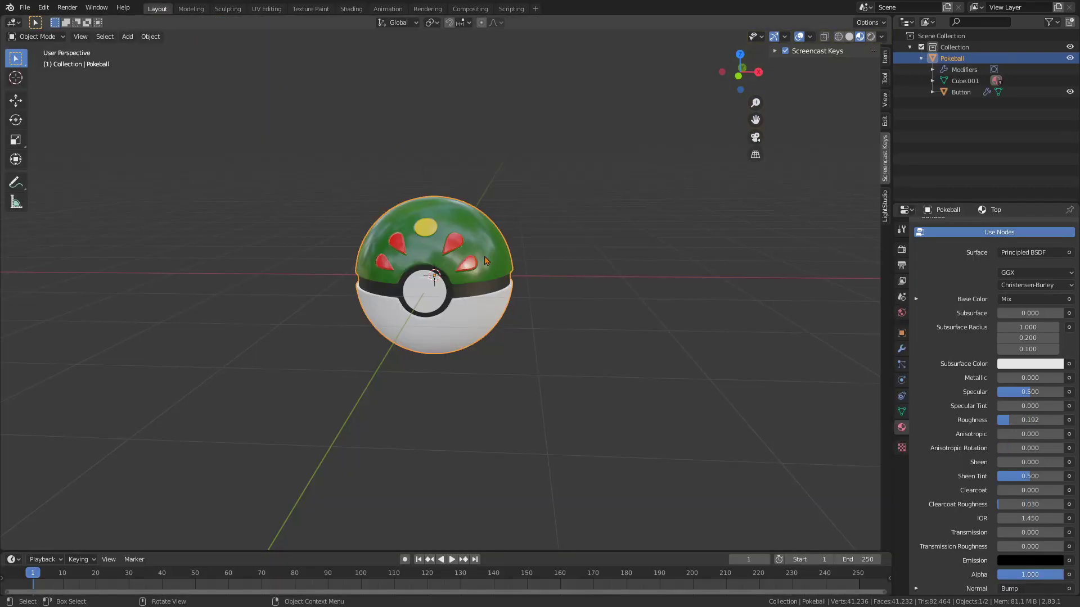
scroll(527, 361, up, 2)
mouse_move(528, 361)
middle_down()
mouse_move(544, 349)
mouse_move(545, 368)
mouse_move(566, 381)
mouse_move(499, 361)
mouse_move(489, 340)
middle_up()
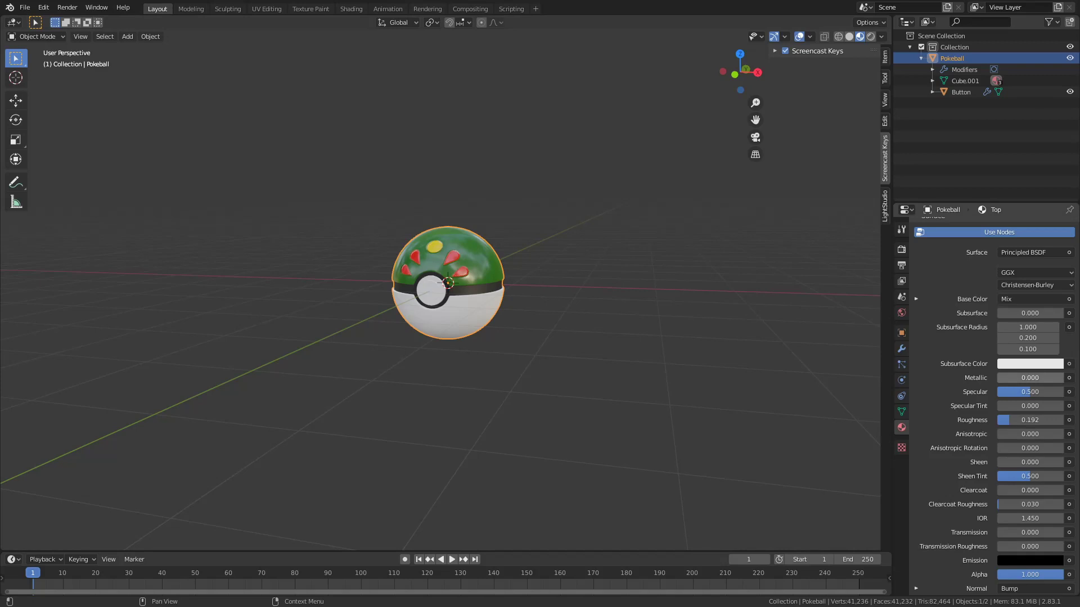
middle_drag(687, 272, 706, 324)
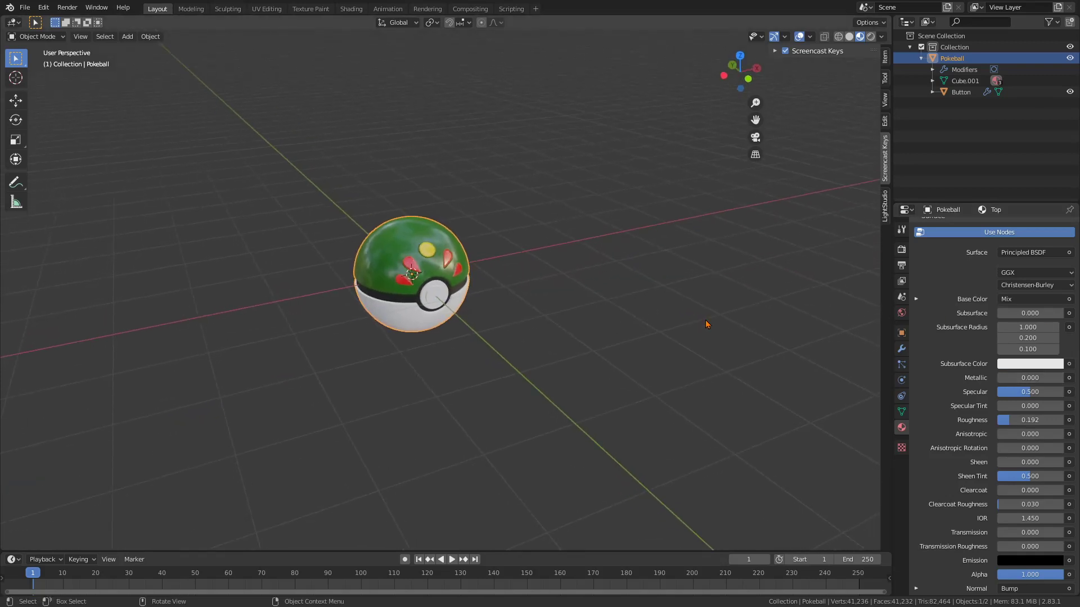